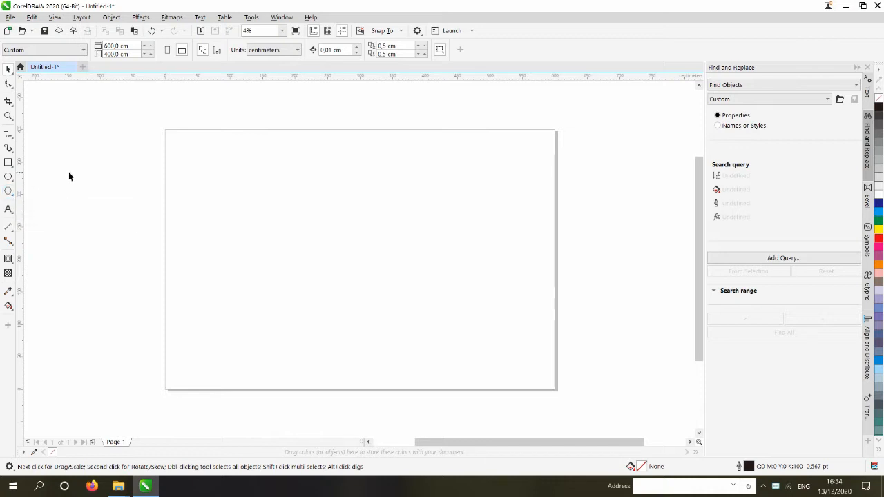
Create a page-frame rectangle covering the full 600 × 400 cm page
{"action": "double_click", "coordinate": [8, 164]}
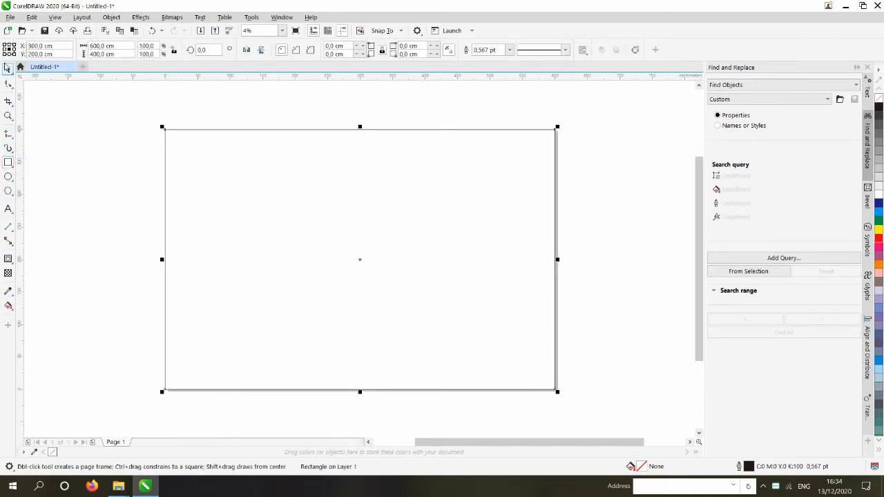
{"action": "left_click", "coordinate": [8, 67]}
{"action": "scroll", "coordinate": [532, 274], "scroll_direction": "down", "scroll_amount": 2}
{"action": "left_click_drag", "start_coordinate": [246, 172], "coordinate": [531, 361]}
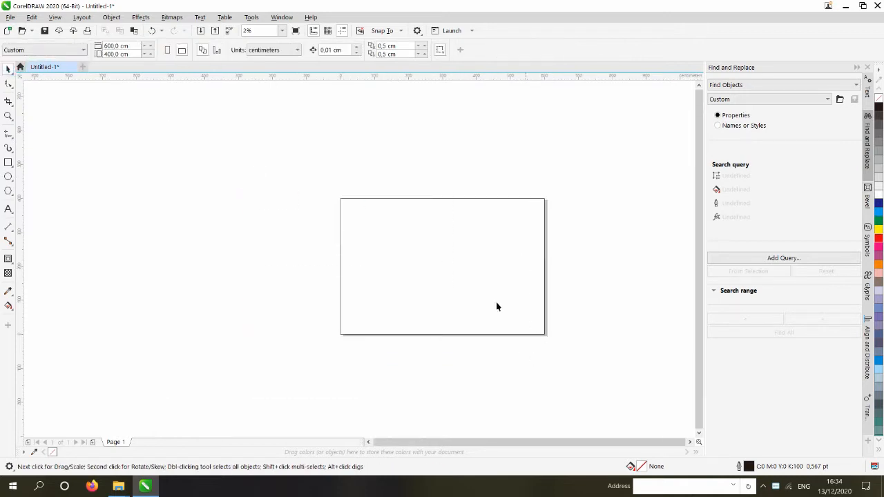
Look through the interactive effect tools and activate the Shadow tool
{"action": "left_click", "coordinate": [432, 265]}
{"action": "left_click", "coordinate": [139, 216]}
{"action": "left_click", "coordinate": [12, 263]}
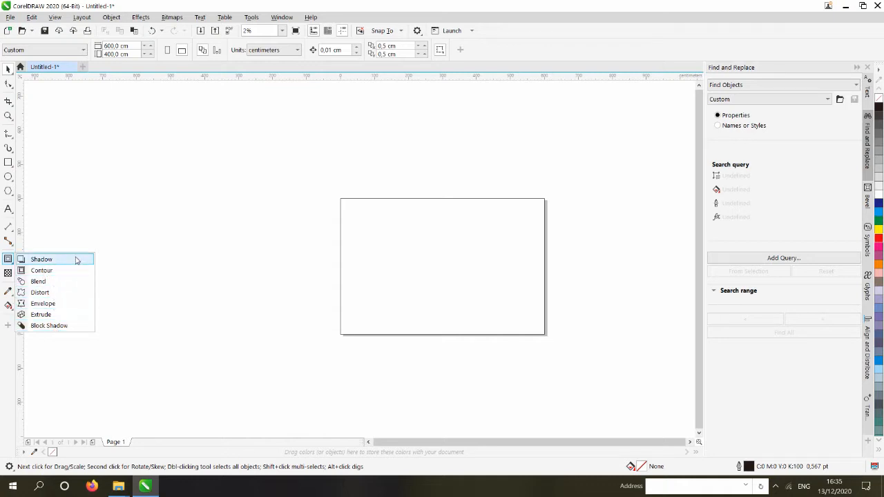
{"action": "left_click", "coordinate": [108, 221]}
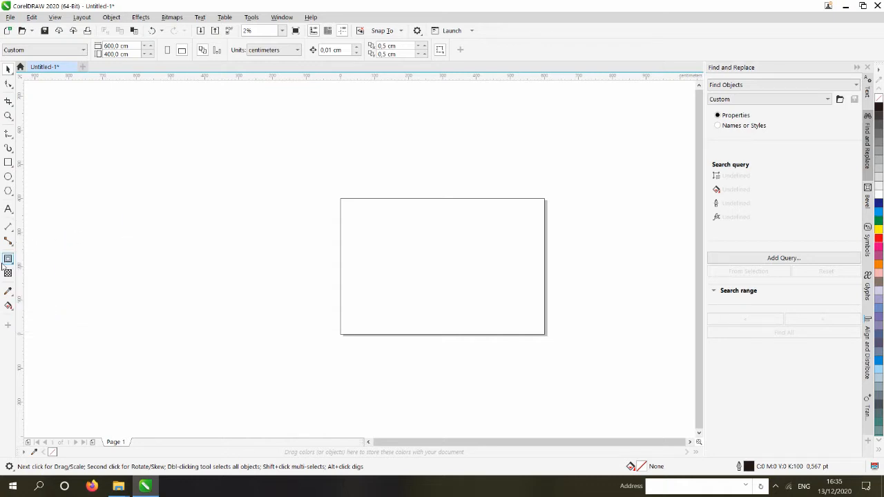
{"action": "left_click", "coordinate": [8, 259]}
{"action": "left_click", "coordinate": [35, 259]}
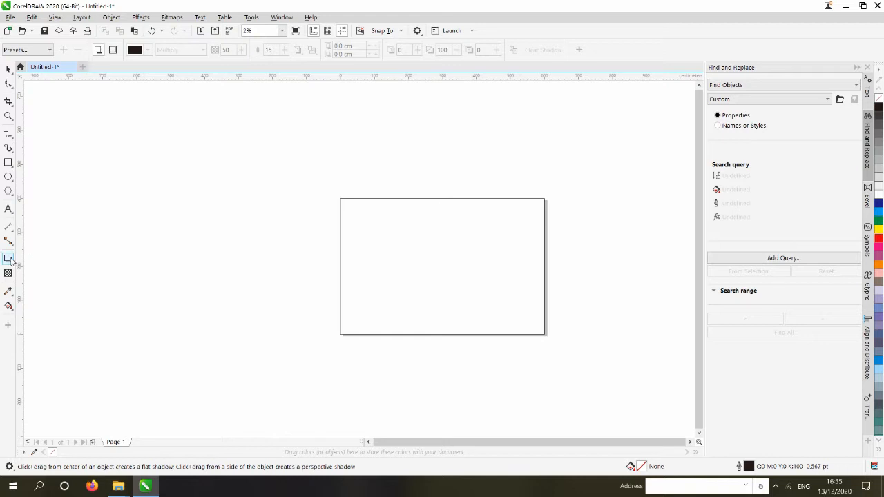
{"action": "left_click", "coordinate": [10, 260]}
Move the page-sized rectangle off the page, up and to the left, centred at about X -811 cm, Y 614 cm
{"action": "left_click", "coordinate": [8, 68]}
{"action": "left_click", "coordinate": [135, 141]}
{"action": "scroll", "coordinate": [464, 256], "scroll_direction": "down", "scroll_amount": 2}
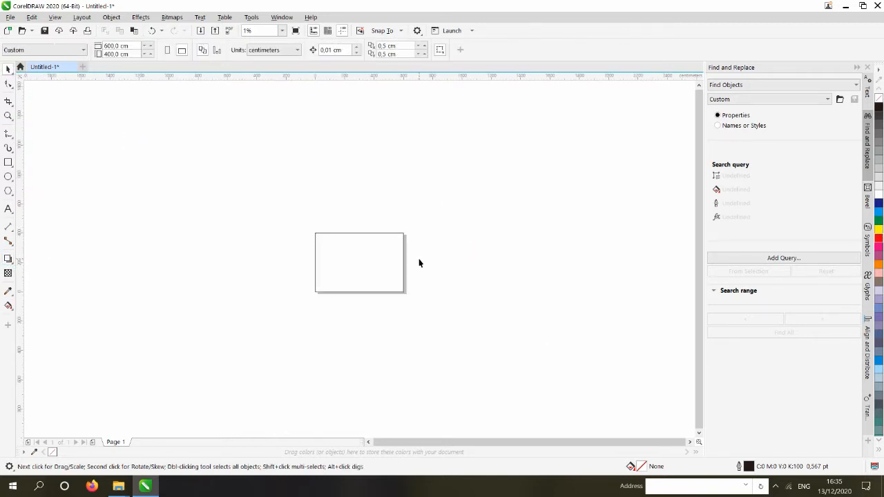
{"action": "left_click_drag", "start_coordinate": [363, 265], "coordinate": [215, 209]}
{"action": "key", "text": "shift+F2"}
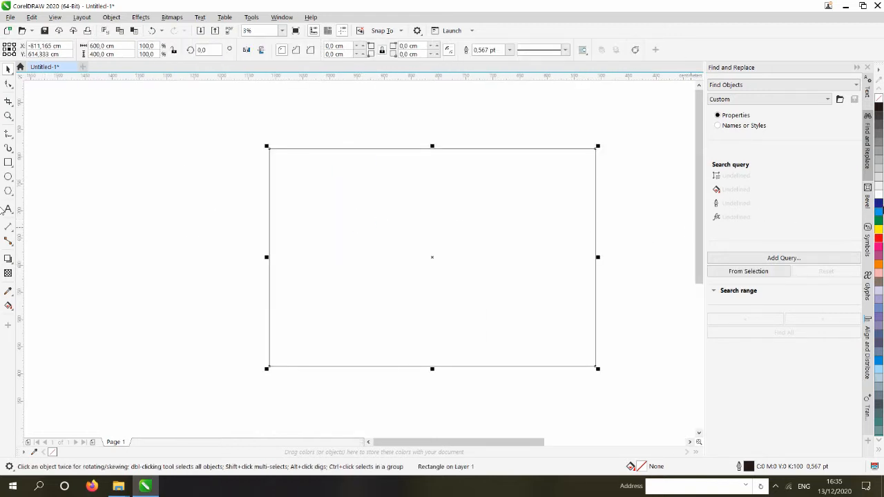
Fill the rectangle with dark blue (C100 M100 Y0 K0) and remove its outline
{"action": "left_click", "coordinate": [878, 202]}
{"action": "left_click", "coordinate": [471, 129]}
{"action": "left_click", "coordinate": [456, 186]}
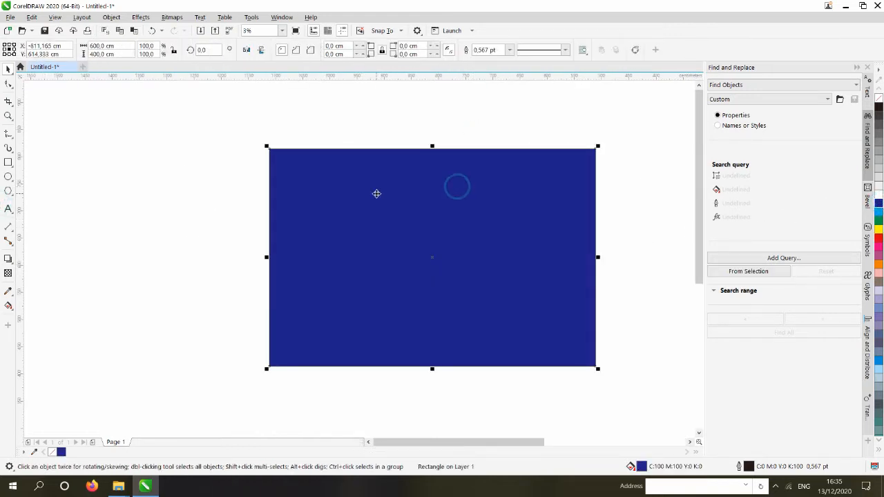
{"action": "right_click", "coordinate": [878, 99]}
{"action": "left_click", "coordinate": [459, 129]}
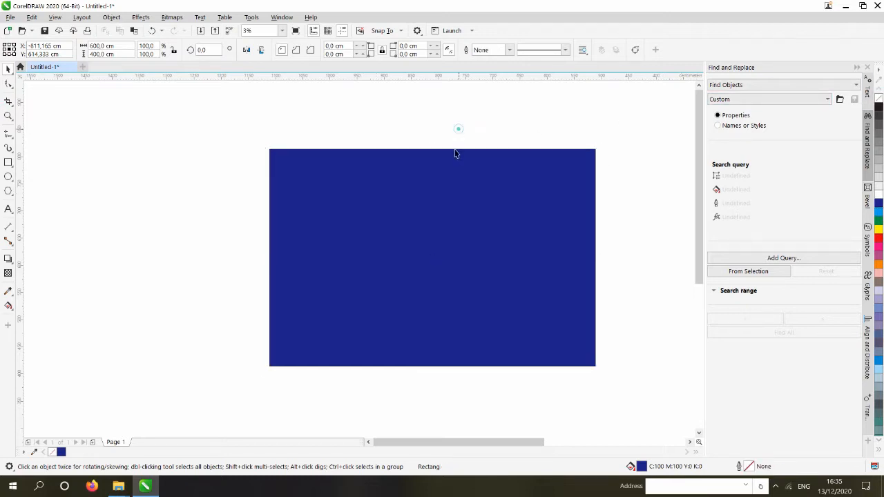
{"action": "left_click", "coordinate": [433, 200]}
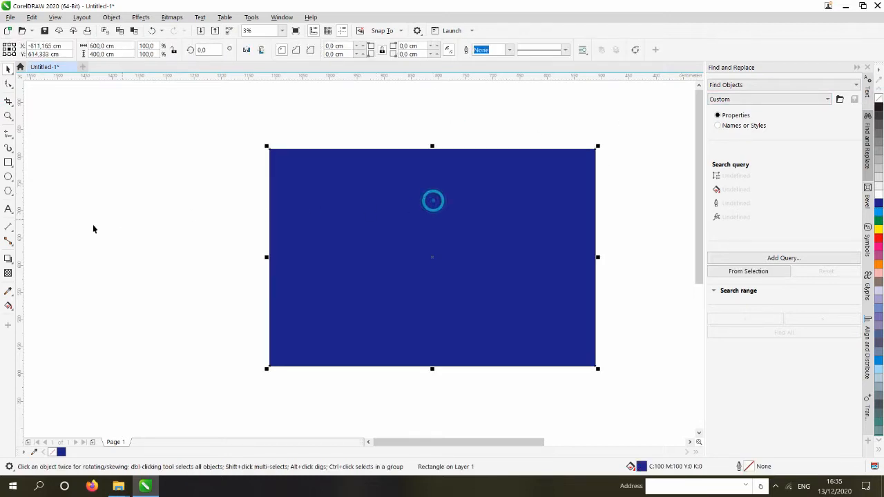
Apply a perspective drop shadow from the rectangle's top edge, slanted down and left at angle 247 with stretch 112
{"action": "left_click", "coordinate": [8, 258]}
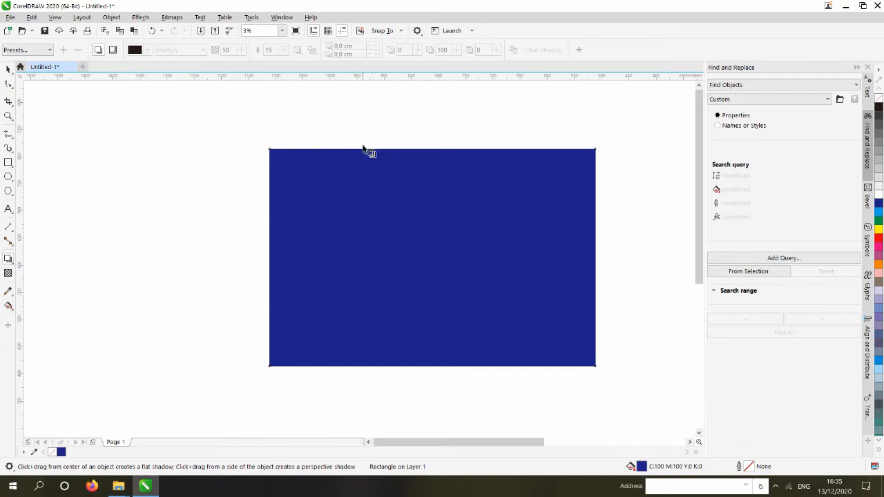
{"action": "left_click_drag", "start_coordinate": [366, 149], "coordinate": [431, 402]}
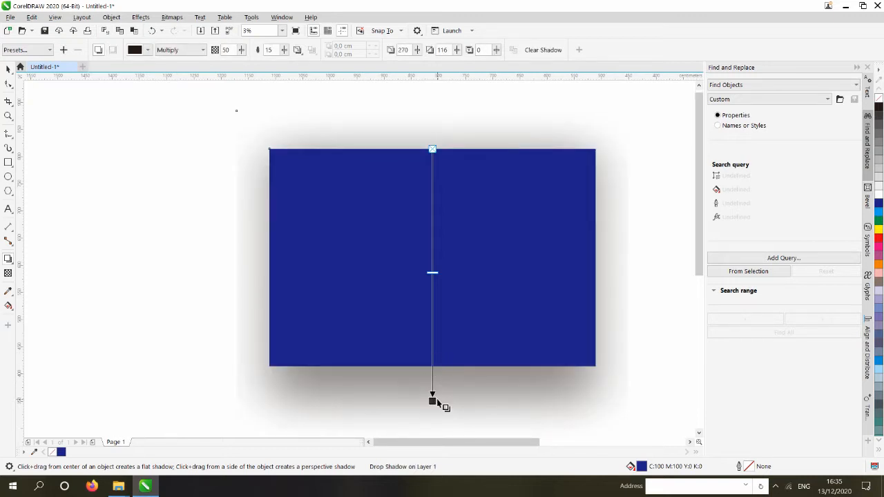
{"action": "left_click_drag", "start_coordinate": [433, 400], "coordinate": [329, 392]}
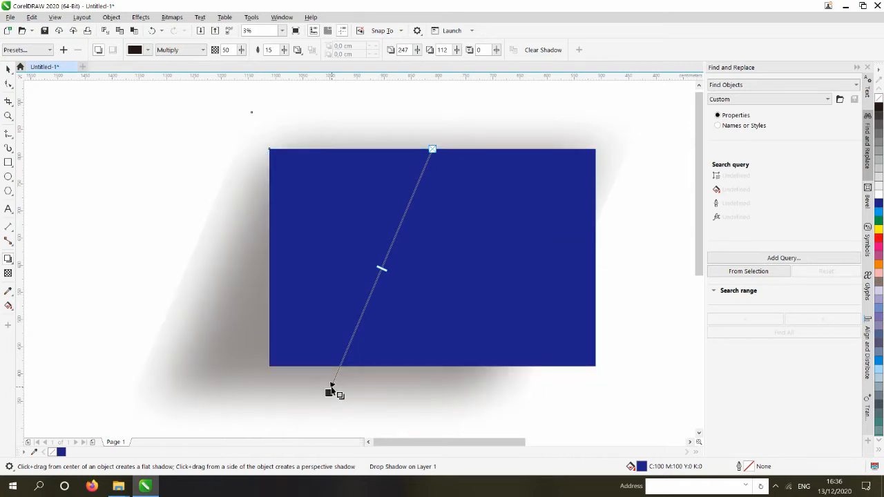
Try moving the blue rectangle together with its drop shadow, and undo the move
{"action": "left_click", "coordinate": [8, 68]}
{"action": "left_click", "coordinate": [110, 123]}
{"action": "left_click", "coordinate": [394, 241]}
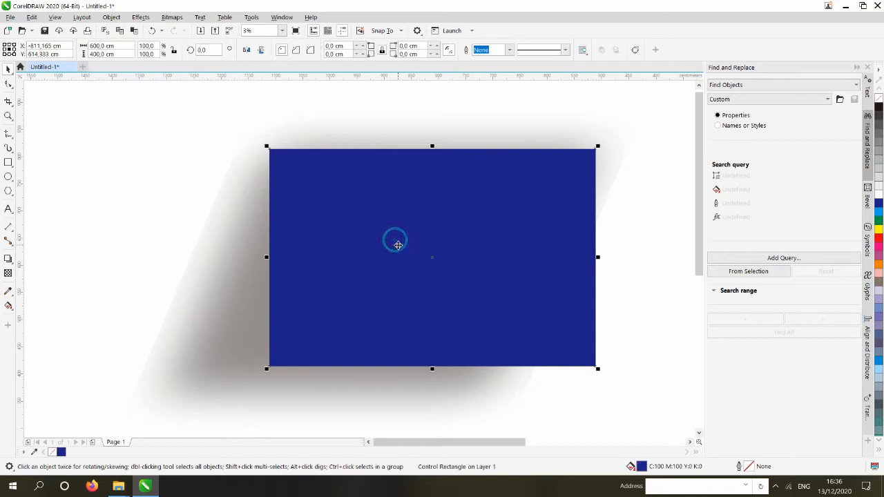
{"action": "left_click_drag", "start_coordinate": [374, 263], "coordinate": [389, 306]}
{"action": "key", "text": "ctrl+z"}
Break the slanted drop shadow apart from the blue rectangle and delete the shadow
{"action": "key", "text": "ctrl+k"}
{"action": "left_click", "coordinate": [158, 183]}
{"action": "left_click", "coordinate": [196, 240]}
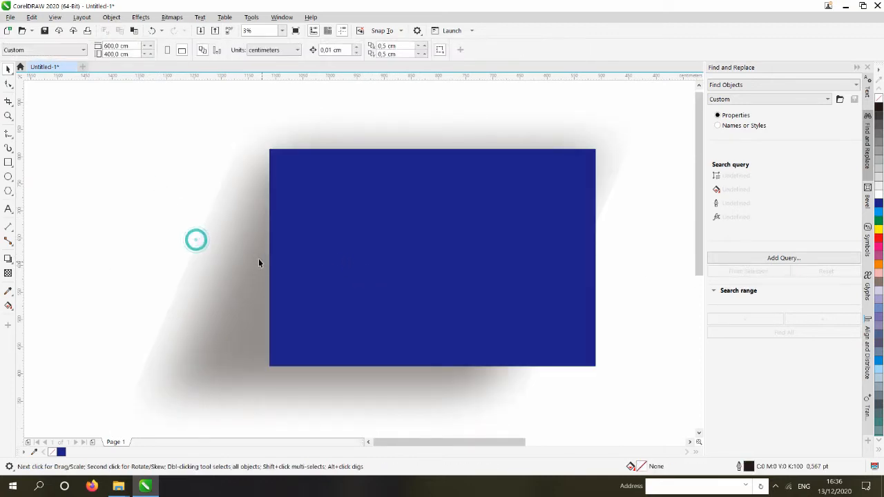
{"action": "left_click", "coordinate": [245, 252]}
{"action": "key", "text": "Delete"}
Apply the Perspective Bottom Left shadow preset to the blue rectangle and deselect it
{"action": "left_click", "coordinate": [329, 248]}
{"action": "left_click", "coordinate": [7, 259]}
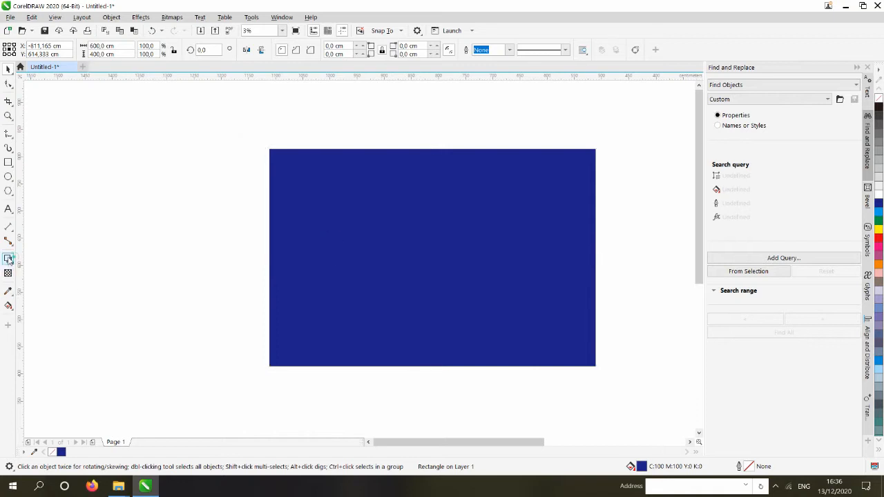
{"action": "left_click", "coordinate": [28, 49]}
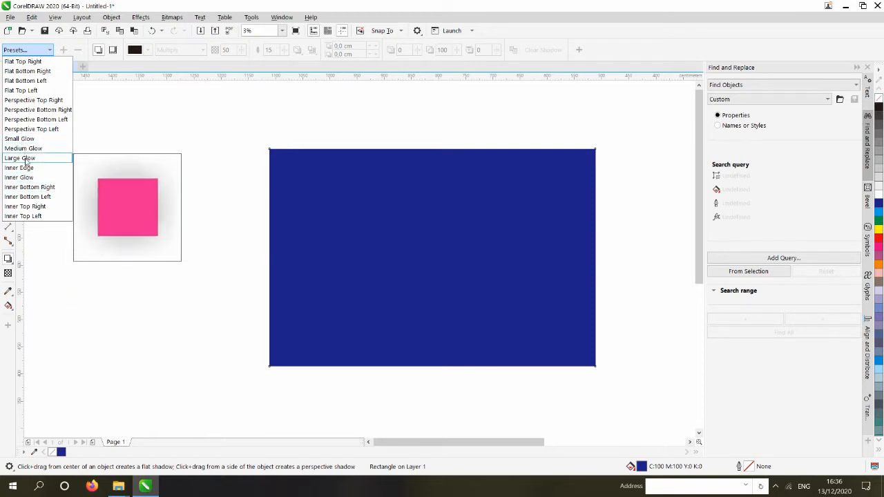
{"action": "left_click", "coordinate": [34, 120]}
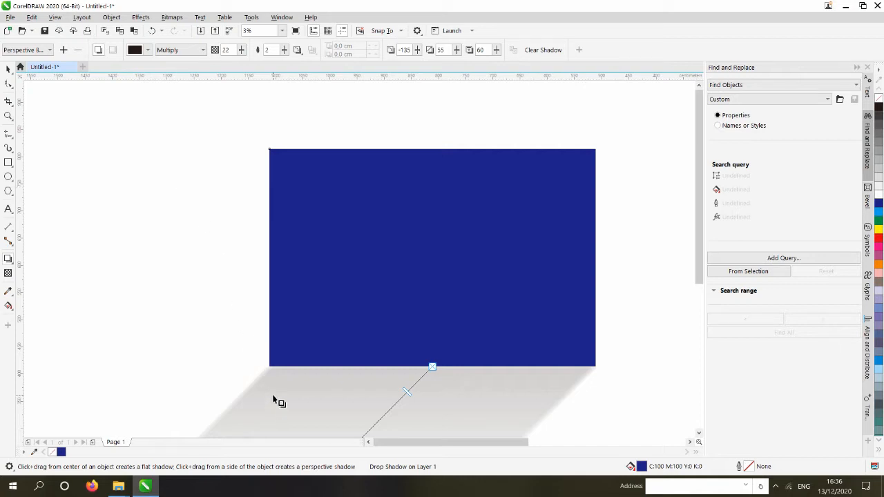
{"action": "scroll", "coordinate": [696, 232], "scroll_direction": "down", "scroll_amount": 1}
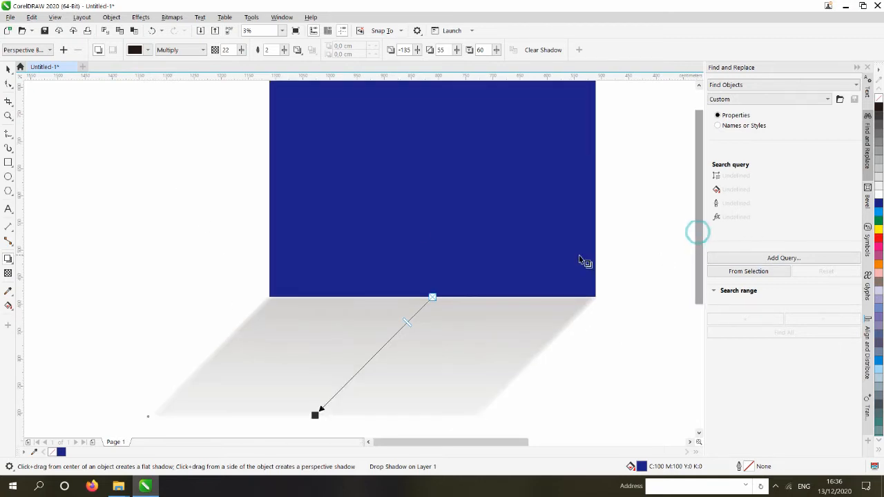
{"action": "left_click", "coordinate": [9, 68]}
{"action": "left_click", "coordinate": [134, 152]}
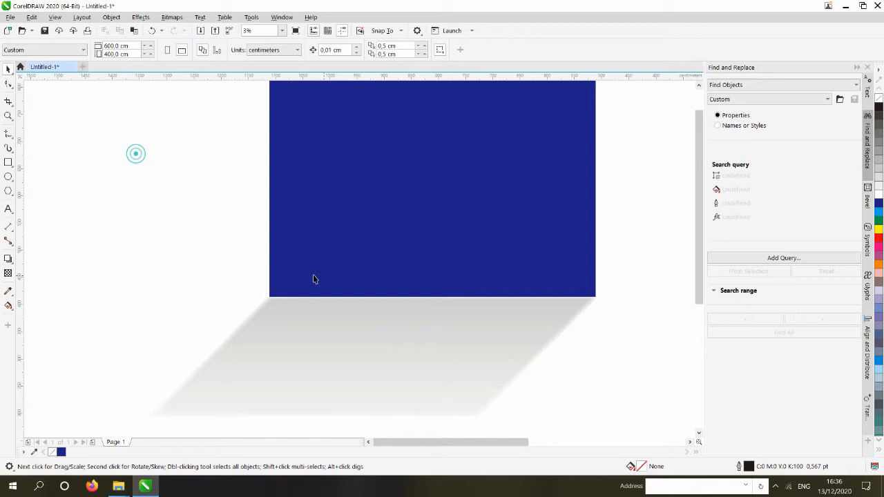
Separate the preset perspective shadow from the rectangle and delete it
{"action": "left_click", "coordinate": [330, 233]}
{"action": "key", "text": "ctrl+k"}
{"action": "left_click", "coordinate": [193, 232]}
{"action": "left_click", "coordinate": [260, 327]}
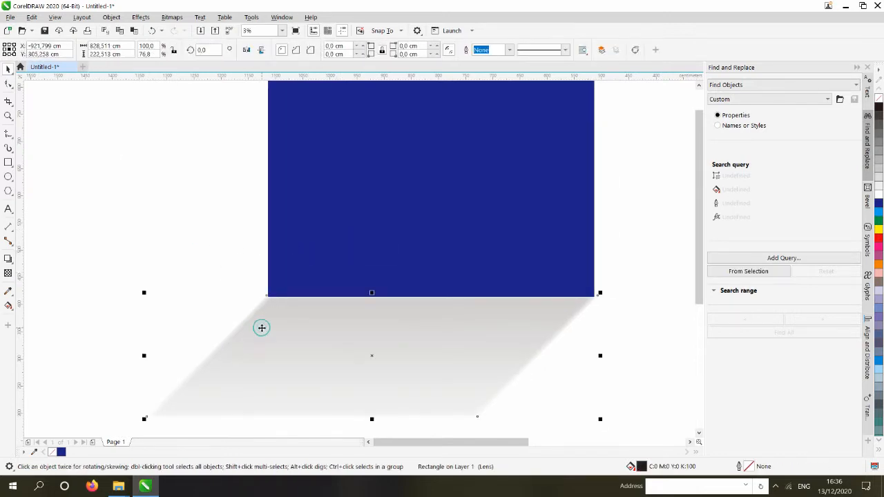
{"action": "key", "text": "Delete"}
Centre the blue rectangle on the page
{"action": "scroll", "coordinate": [256, 259], "scroll_direction": "down", "scroll_amount": 1}
{"action": "left_click", "coordinate": [345, 255]}
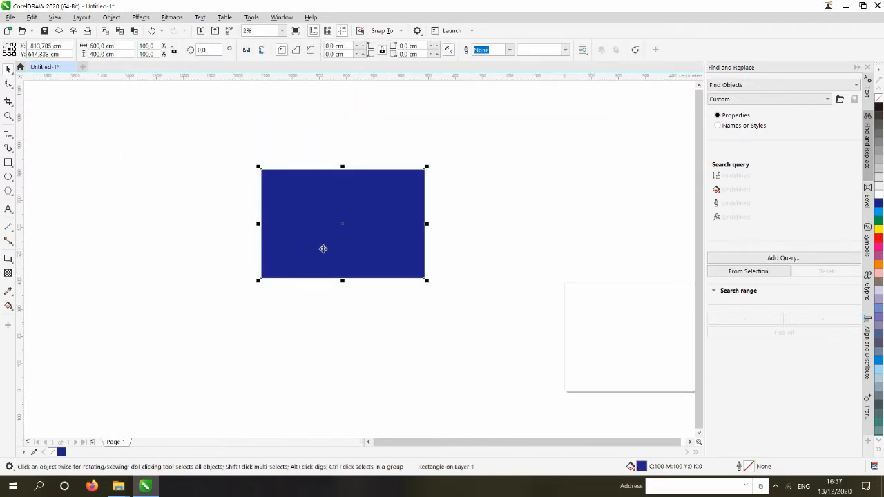
{"action": "key", "text": "p"}
{"action": "left_click", "coordinate": [271, 225]}
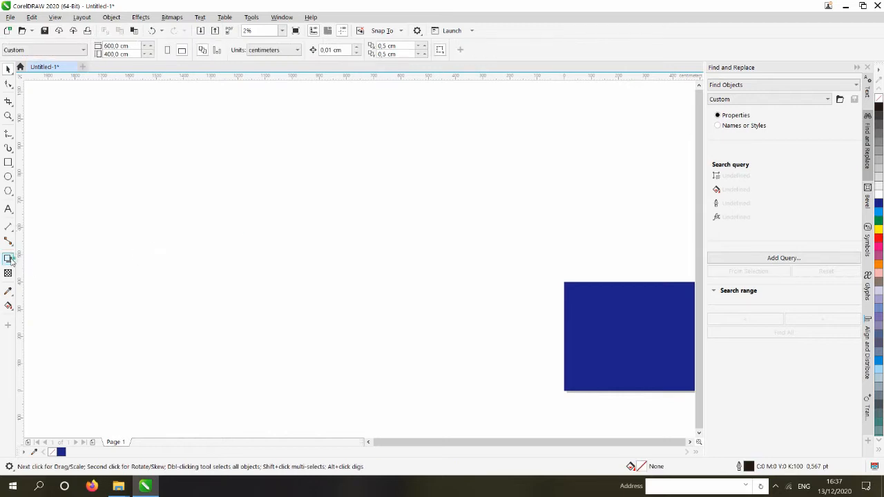
Make Contour the current interactive effect tool and return to the Pick tool
{"action": "left_click", "coordinate": [10, 261]}
{"action": "left_click", "coordinate": [32, 269]}
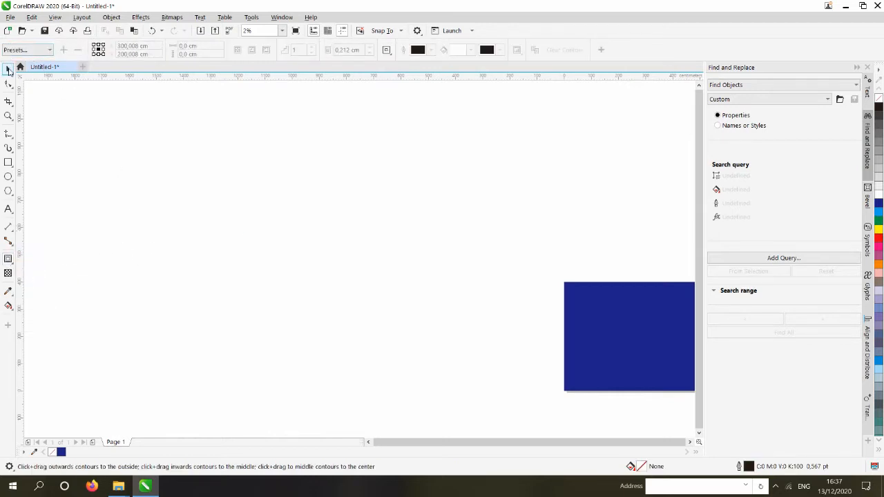
{"action": "left_click", "coordinate": [8, 69]}
Delete the blue rectangle to clear the page
{"action": "left_click", "coordinate": [543, 317]}
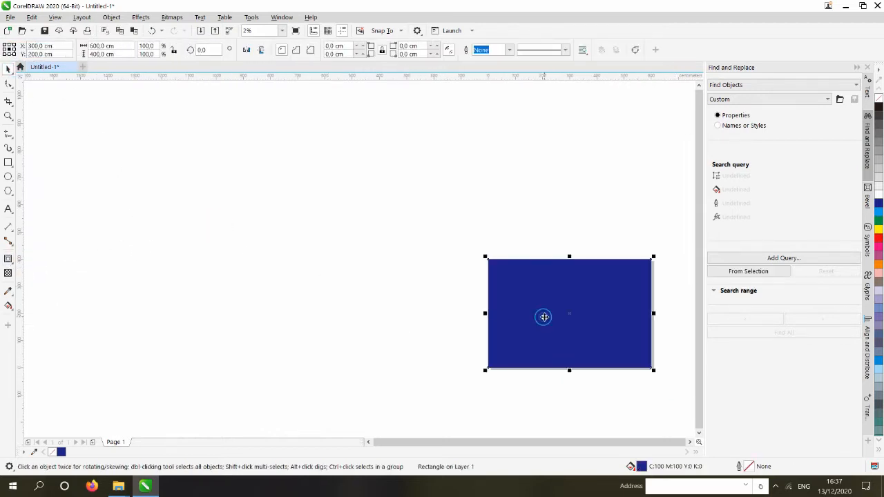
{"action": "left_click", "coordinate": [449, 219]}
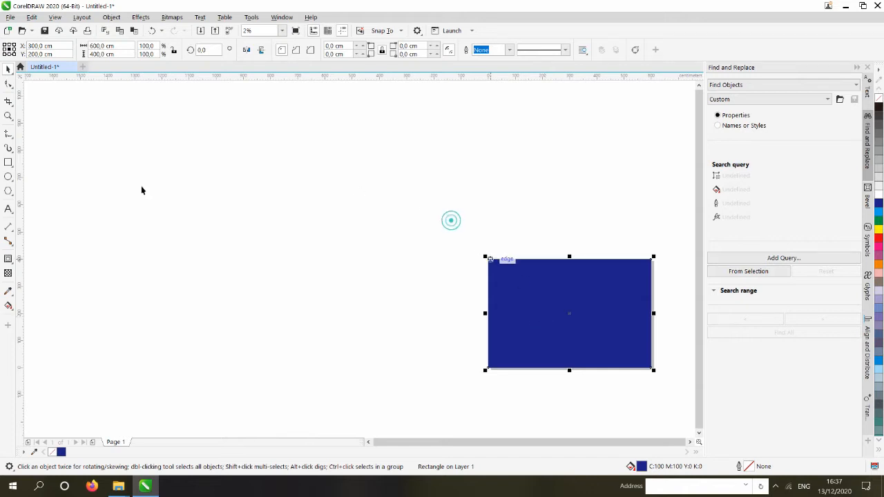
{"action": "left_click", "coordinate": [8, 208]}
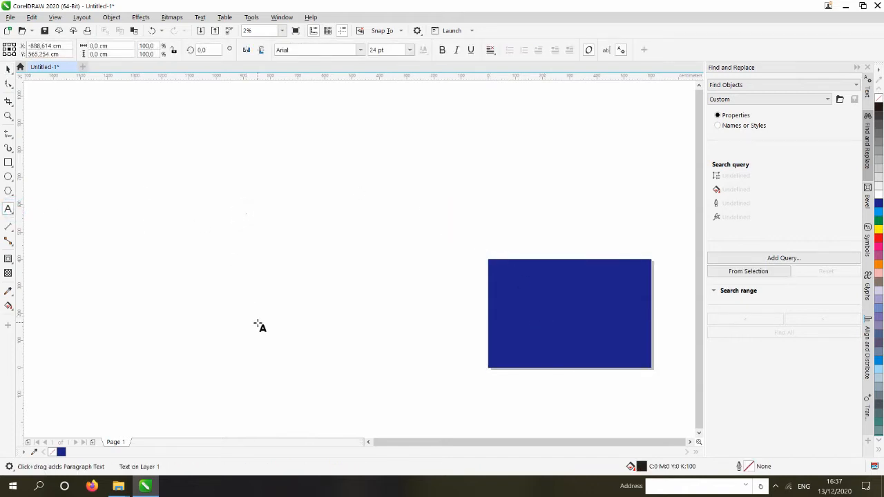
{"action": "left_click", "coordinate": [9, 69]}
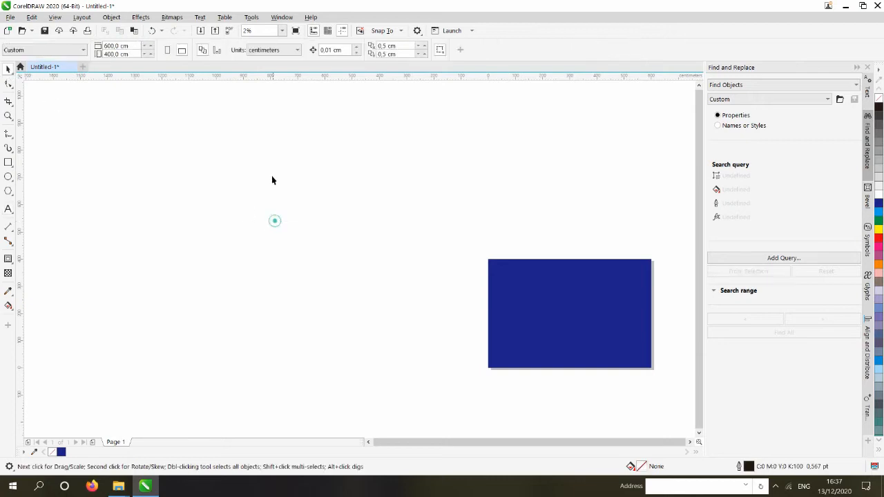
{"action": "left_click_drag", "start_coordinate": [294, 191], "coordinate": [681, 395]}
{"action": "key", "text": "Delete"}
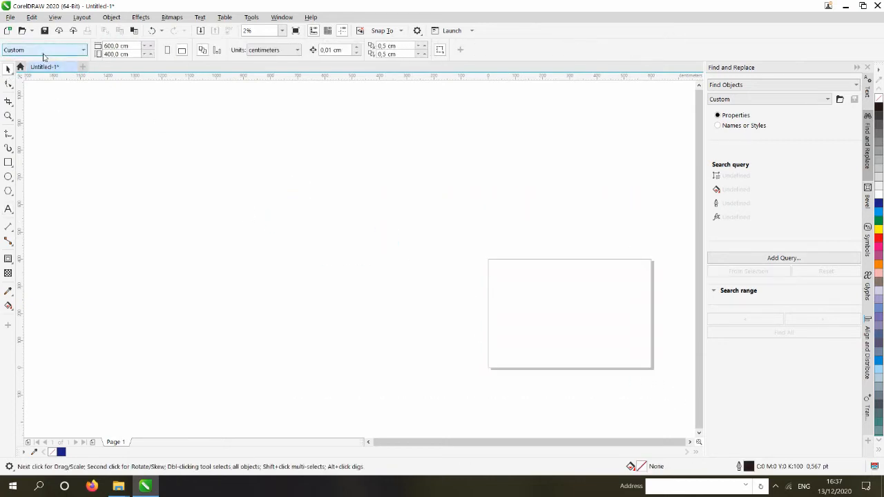
Set the page size to A4 in landscape orientation
{"action": "left_click", "coordinate": [41, 49]}
{"action": "left_click", "coordinate": [12, 72]}
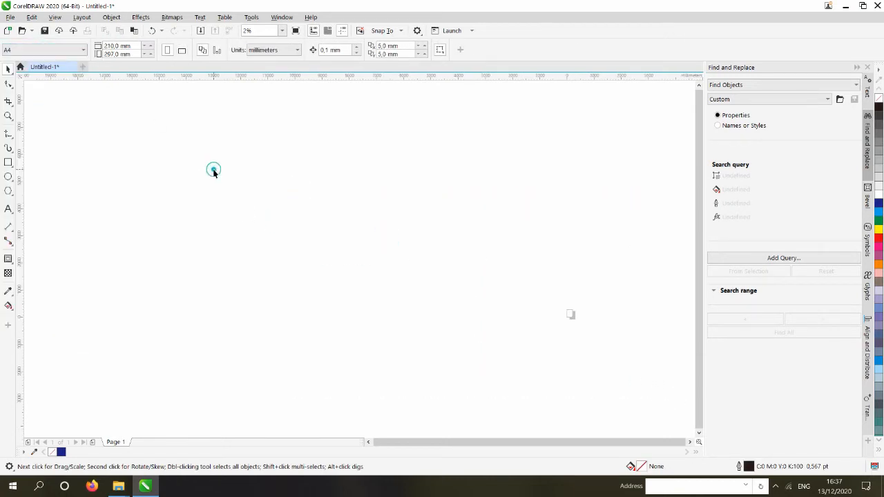
{"action": "scroll", "coordinate": [382, 282], "scroll_direction": "up", "scroll_amount": 3}
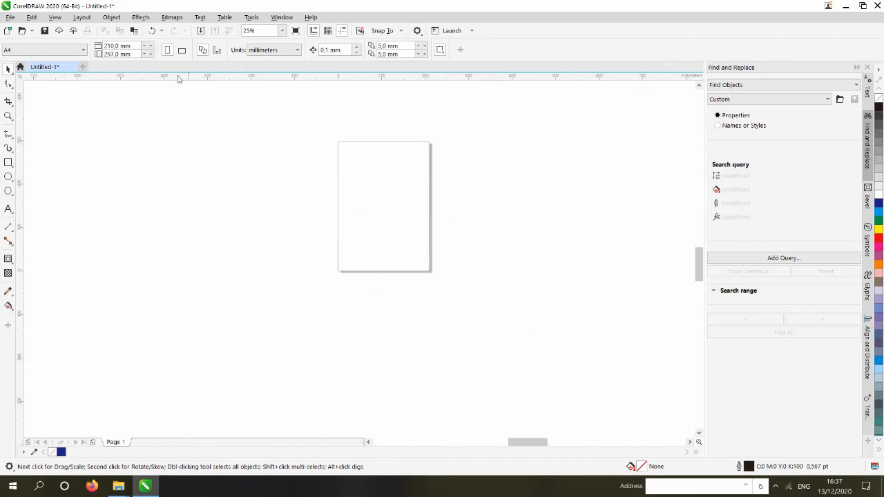
{"action": "left_click", "coordinate": [181, 50]}
{"action": "scroll", "coordinate": [372, 145], "scroll_direction": "up", "scroll_amount": 1}
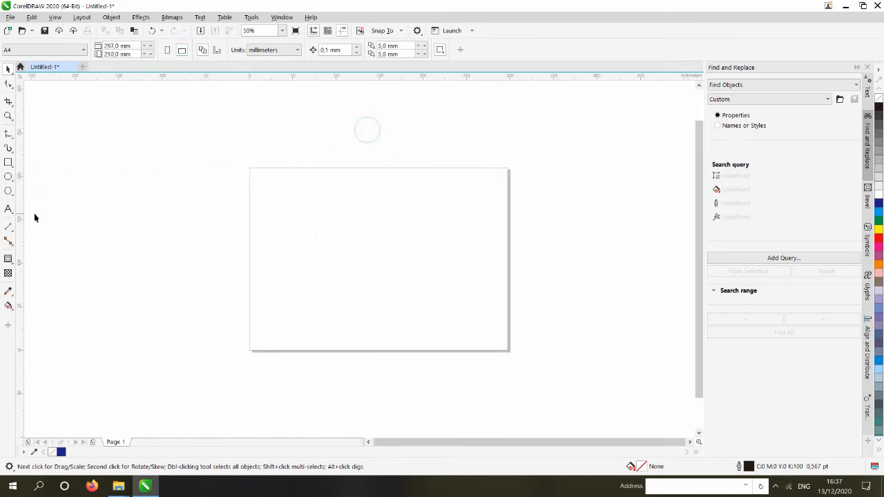
Add the artistic text "TES DRIVE" in Arial 24 pt on the upper-left part of the page
{"action": "left_click", "coordinate": [8, 208]}
{"action": "left_click", "coordinate": [310, 223]}
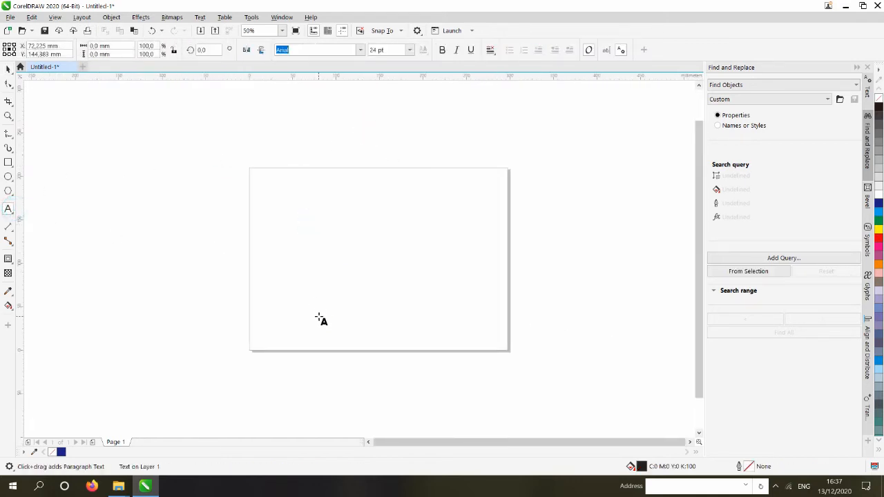
{"action": "type", "text": "TES DRIVE"}
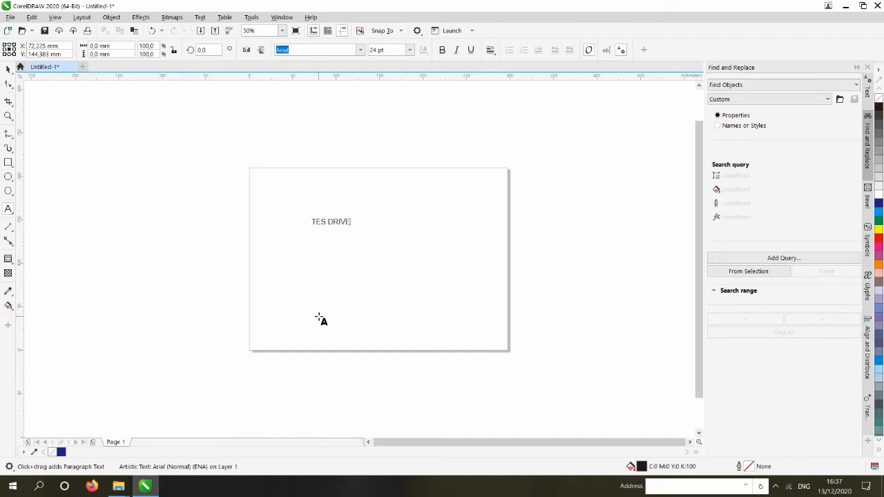
{"action": "left_click", "coordinate": [9, 70]}
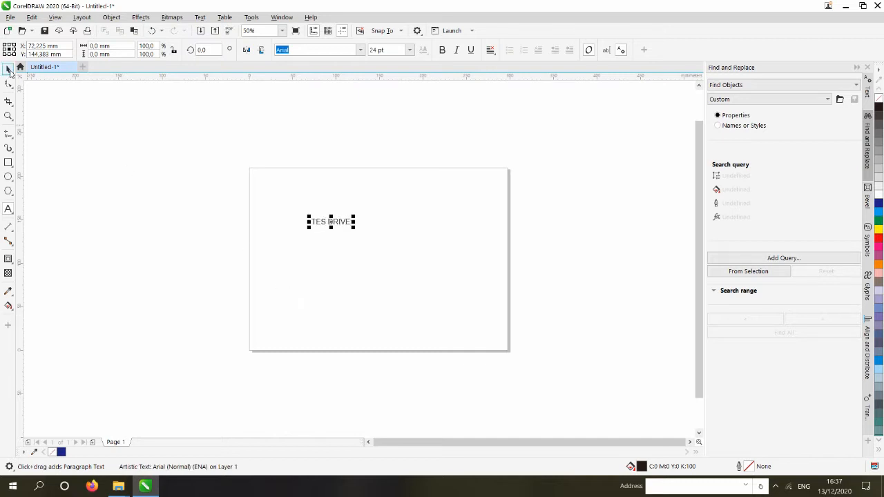
Make the "TES DRIVE" text bold, enlarge it to about 172.5 mm wide and move it above the page
{"action": "left_click", "coordinate": [441, 52]}
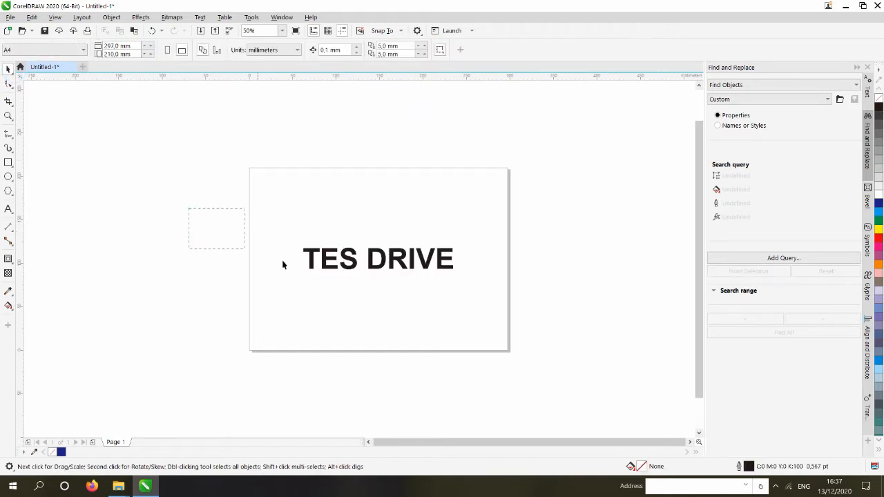
{"action": "left_click_drag", "start_coordinate": [283, 261], "coordinate": [460, 298]}
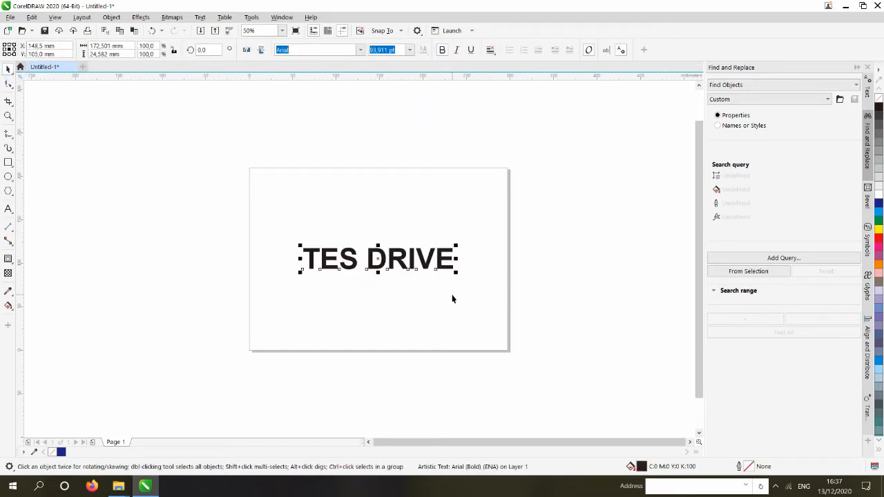
{"action": "left_click_drag", "start_coordinate": [390, 258], "coordinate": [390, 145]}
{"action": "left_click", "coordinate": [234, 107]}
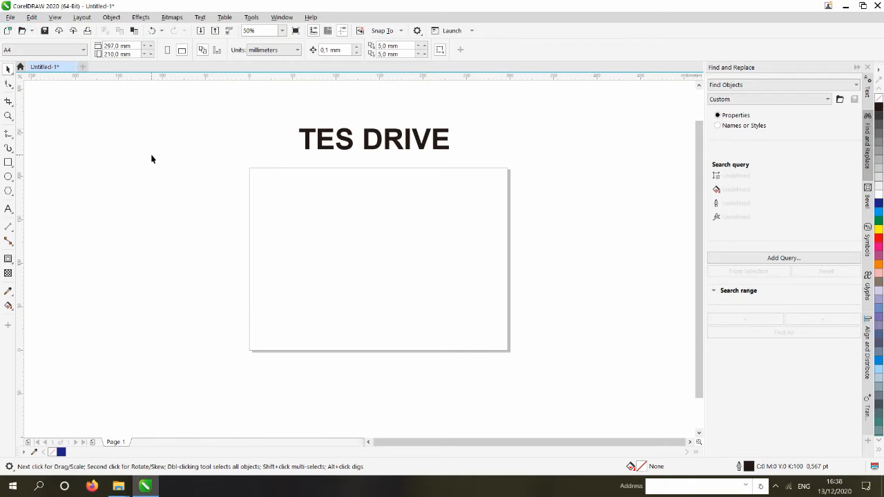
Import the photo river-rafting-50851_1280 from the Desktop and place it on the page at its original size
{"action": "key", "text": "ctrl+i"}
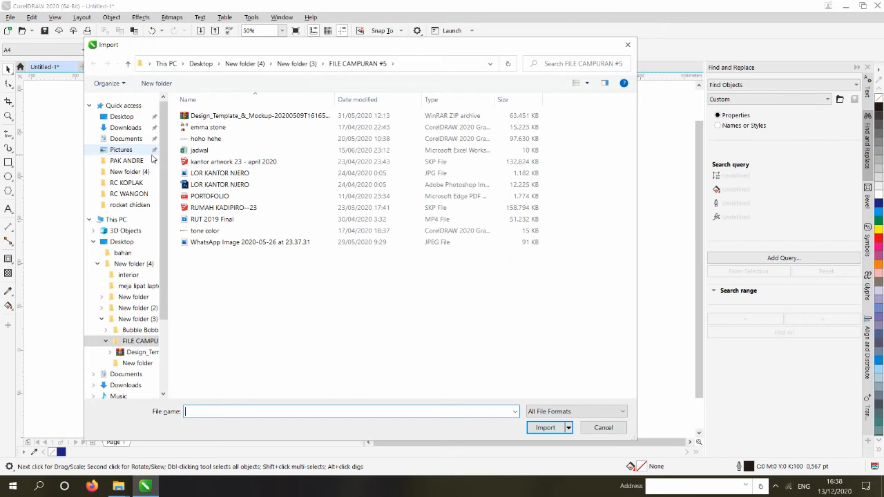
{"action": "left_click", "coordinate": [131, 117]}
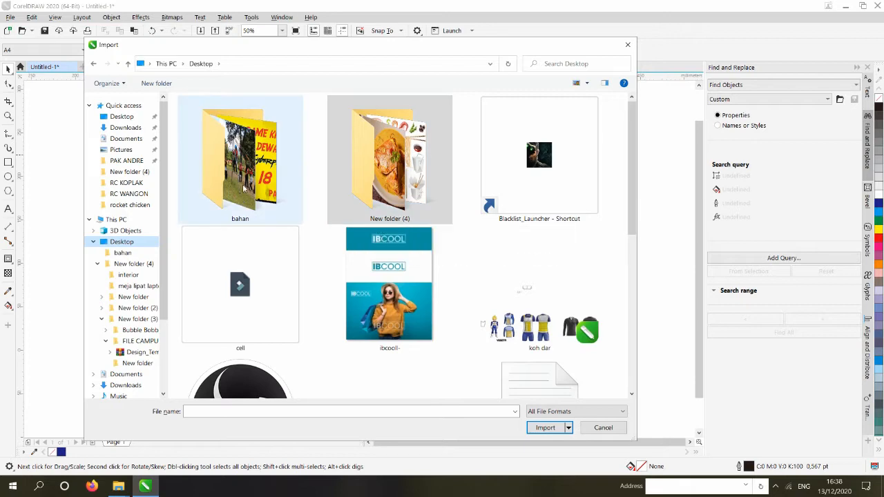
{"action": "scroll", "coordinate": [277, 200], "scroll_direction": "down", "scroll_amount": 2}
{"action": "scroll", "coordinate": [397, 370], "scroll_direction": "down", "scroll_amount": 5}
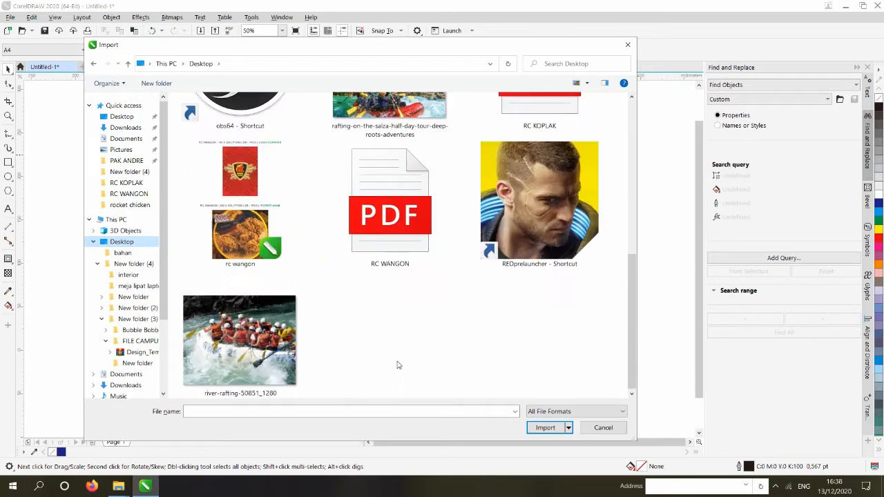
{"action": "double_click", "coordinate": [284, 359]}
{"action": "left_click", "coordinate": [322, 241]}
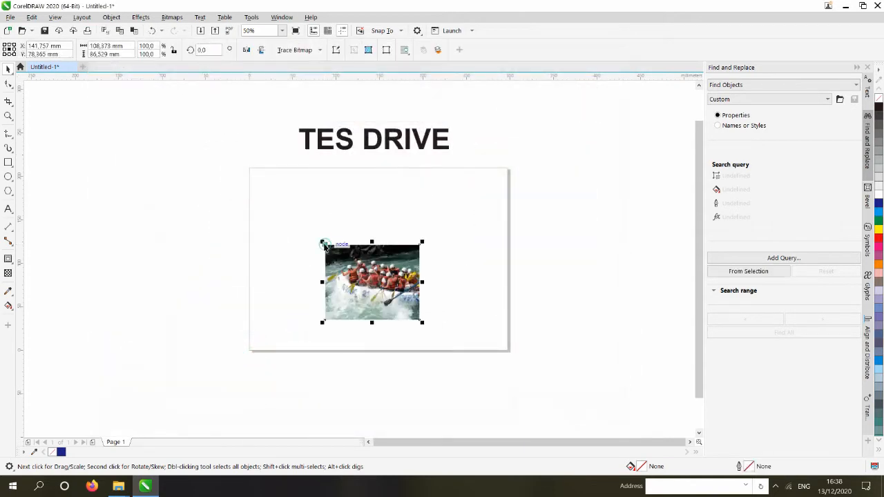
Enlarge the rafting photo to about 234 mm wide and centre it on the page
{"action": "left_click_drag", "start_coordinate": [383, 281], "coordinate": [352, 236]}
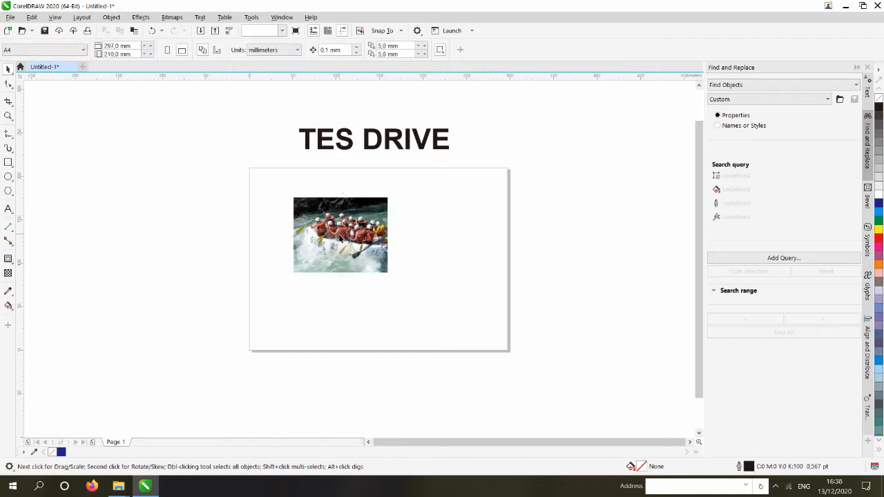
{"action": "left_click", "coordinate": [325, 214]}
{"action": "left_click_drag", "start_coordinate": [391, 274], "coordinate": [494, 348]}
{"action": "key", "text": "ctrl+z"}
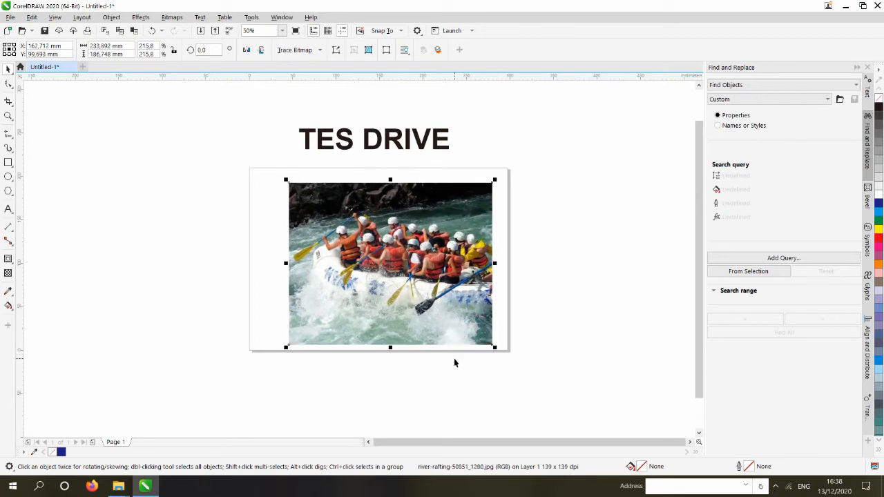
{"action": "key", "text": "p"}
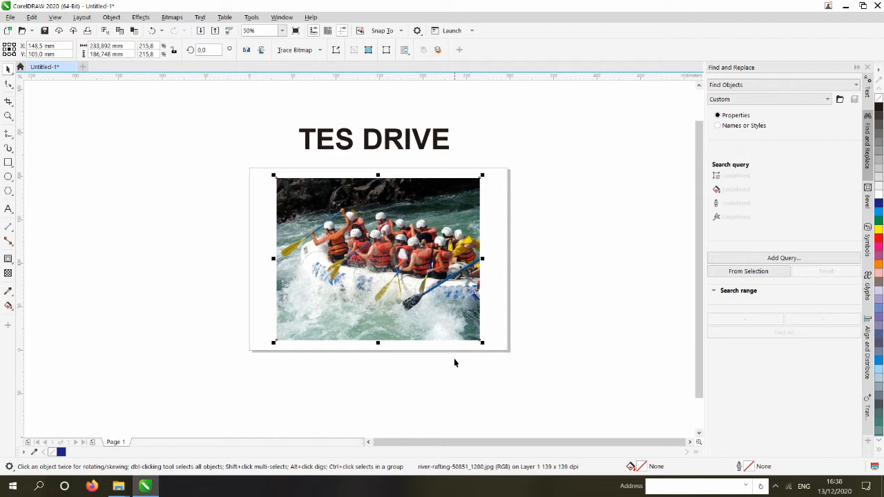
{"action": "left_click", "coordinate": [555, 294]}
Move the "TES DRIVE" text onto the upper half of the photo and bring it in front of the photo
{"action": "left_click", "coordinate": [378, 142]}
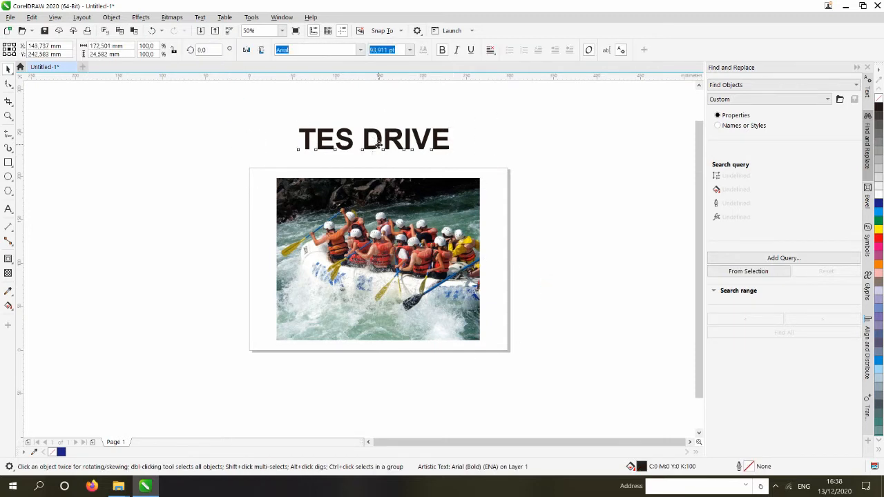
{"action": "left_click_drag", "start_coordinate": [378, 143], "coordinate": [380, 221]}
{"action": "left_click", "coordinate": [327, 115]}
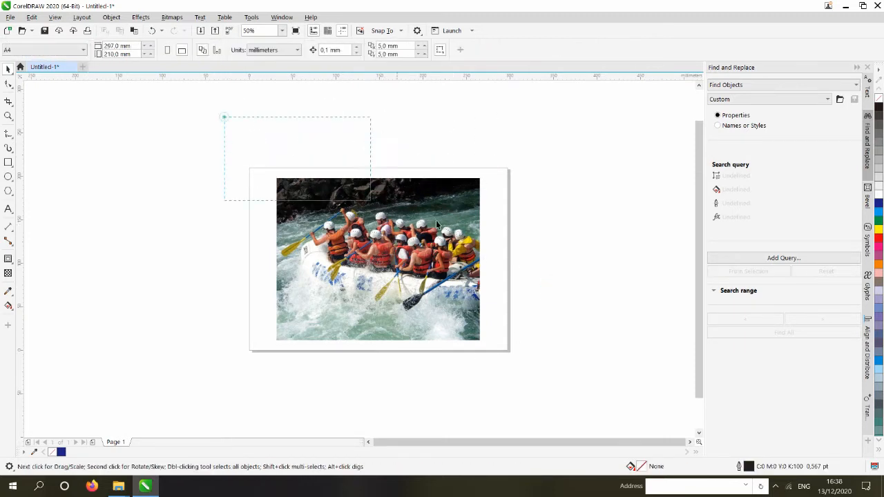
{"action": "left_click", "coordinate": [435, 220]}
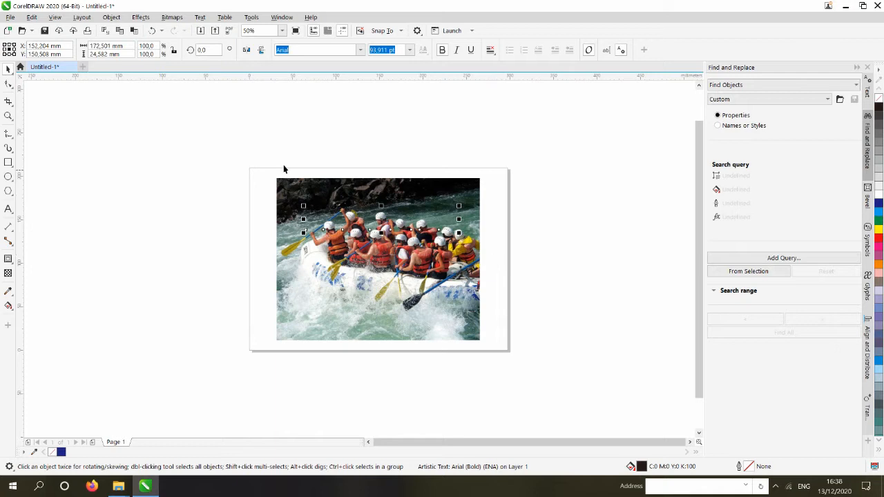
{"action": "left_click_drag", "start_coordinate": [264, 147], "coordinate": [526, 284]}
{"action": "left_click_drag", "start_coordinate": [140, 161], "coordinate": [516, 279]}
{"action": "key", "text": "shift+Page_Up"}
{"action": "left_click", "coordinate": [399, 130]}
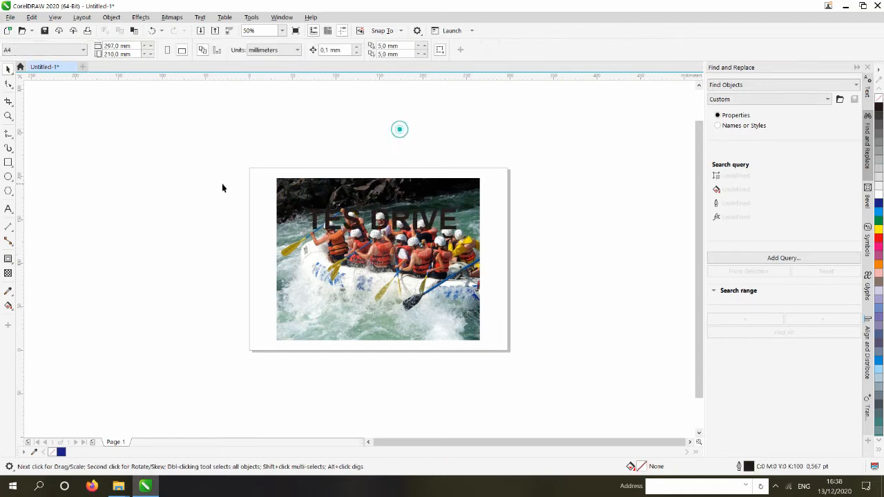
Try a white fill on the text over the lower part of the photo, return it to black and place it over the dark rocks
{"action": "left_click_drag", "start_coordinate": [197, 180], "coordinate": [544, 307]}
{"action": "left_click_drag", "start_coordinate": [390, 233], "coordinate": [391, 312]}
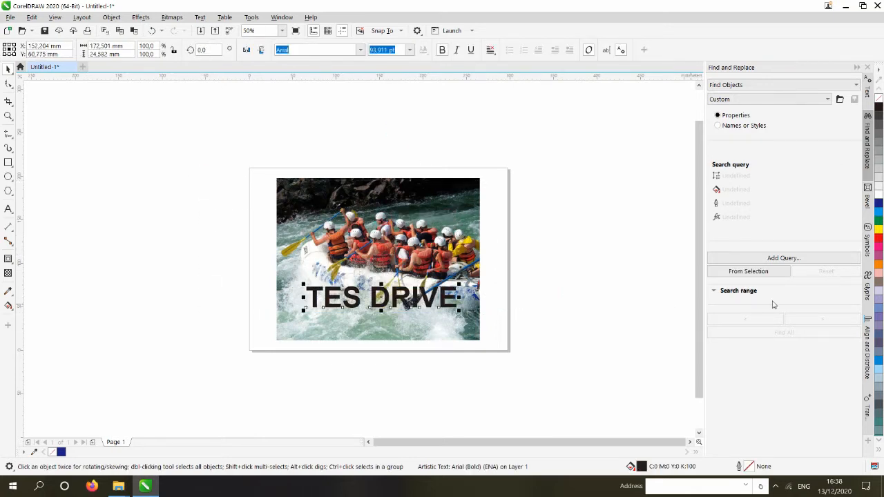
{"action": "left_click", "coordinate": [878, 192]}
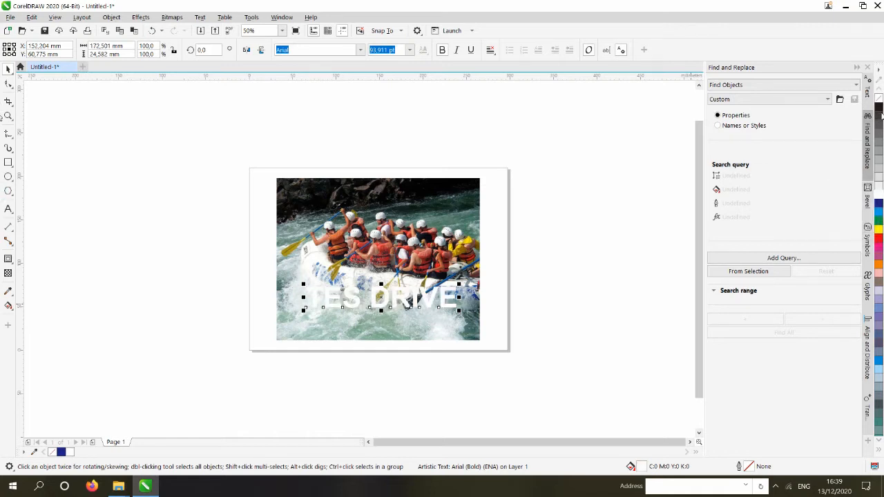
{"action": "left_click", "coordinate": [879, 109]}
{"action": "left_click_drag", "start_coordinate": [386, 304], "coordinate": [375, 216]}
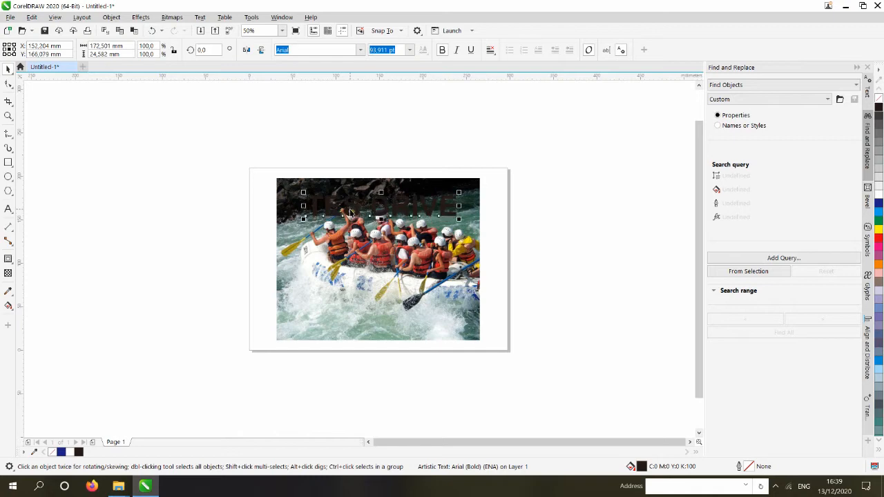
Draw a one-step outward contour with a white fill, about 1.27 mm wide, around the "TES DRIVE" text
{"action": "scroll", "coordinate": [339, 187], "scroll_direction": "up", "scroll_amount": 2}
{"action": "left_click", "coordinate": [8, 259]}
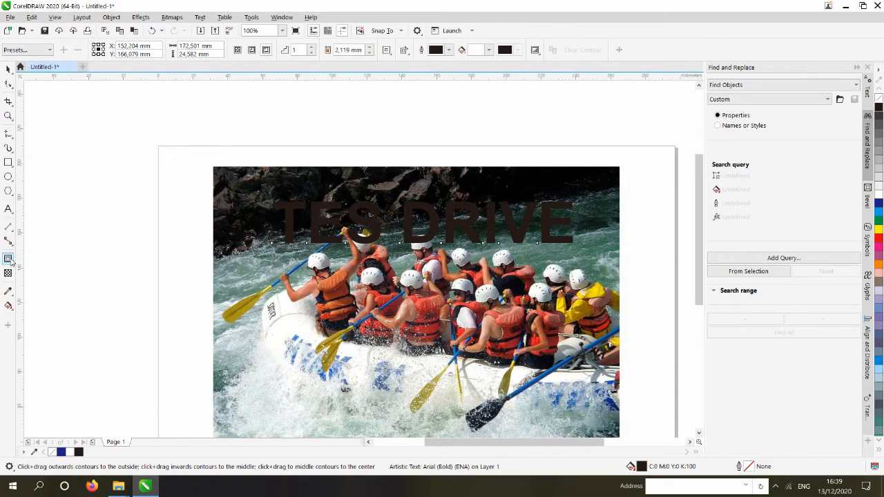
{"action": "scroll", "coordinate": [311, 192], "scroll_direction": "up", "scroll_amount": 2}
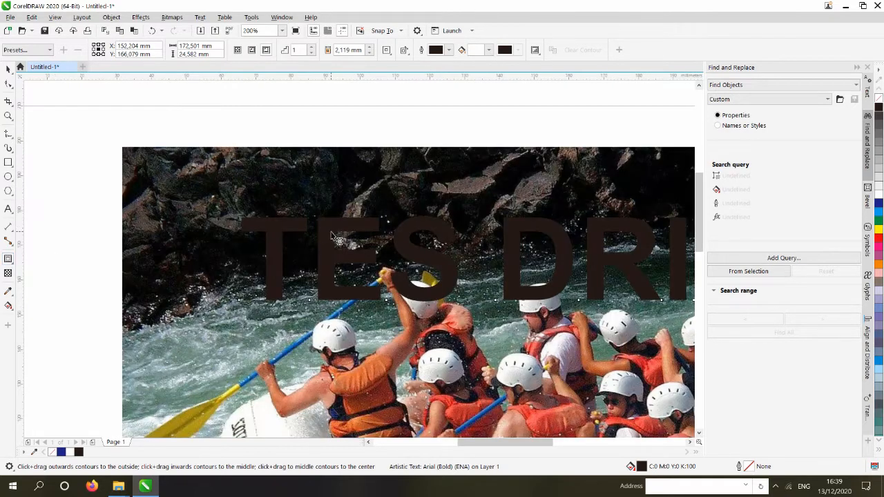
{"action": "scroll", "coordinate": [332, 229], "scroll_direction": "up", "scroll_amount": 2}
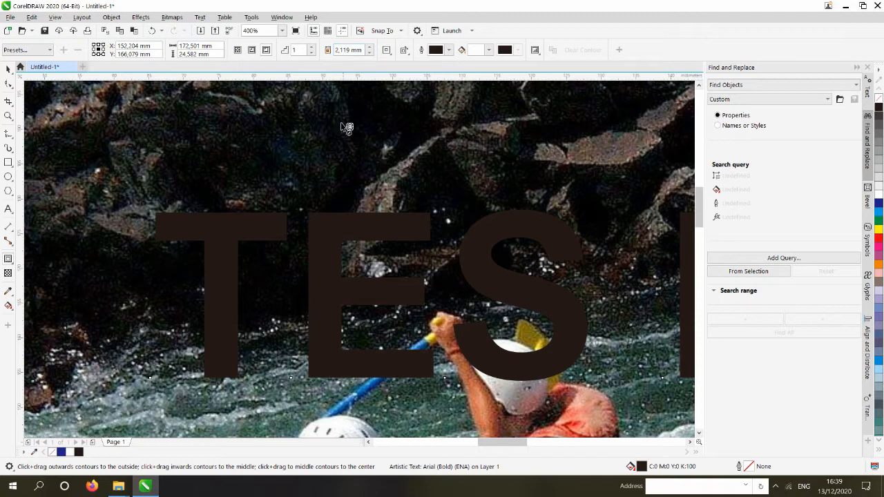
{"action": "left_click", "coordinate": [327, 226]}
{"action": "left_click_drag", "start_coordinate": [329, 229], "coordinate": [312, 205]}
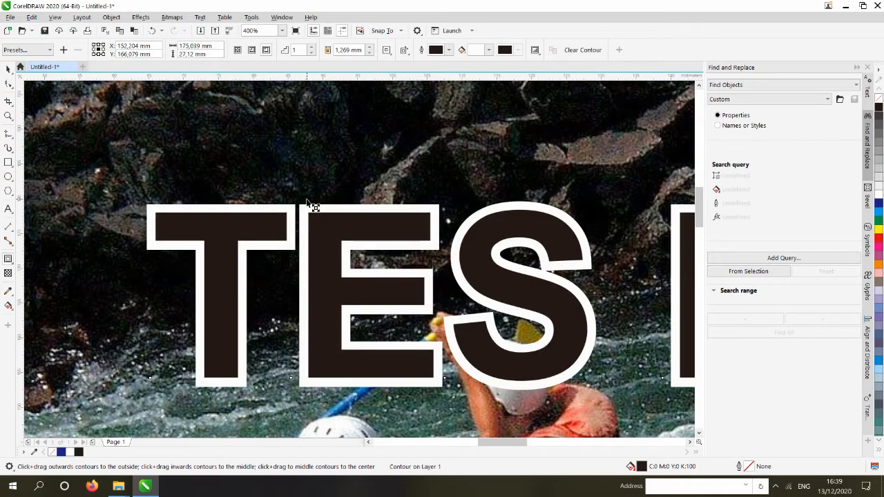
Try a contour offset of 5 mm on the text and settle on 2 mm
{"action": "double_click", "coordinate": [338, 50]}
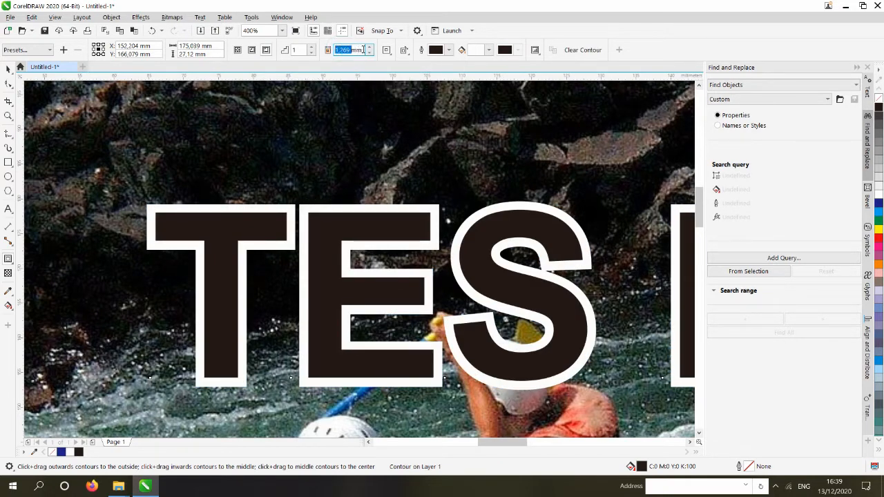
{"action": "left_click_drag", "start_coordinate": [363, 50], "coordinate": [312, 47]}
{"action": "type", "text": "5"}
{"action": "key", "text": "Return"}
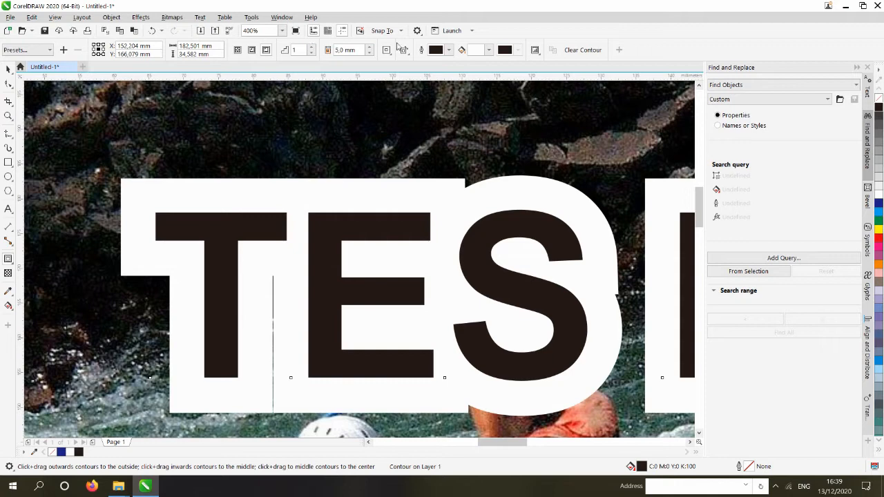
{"action": "double_click", "coordinate": [345, 50]}
{"action": "type", "text": "2"}
{"action": "key", "text": "Return"}
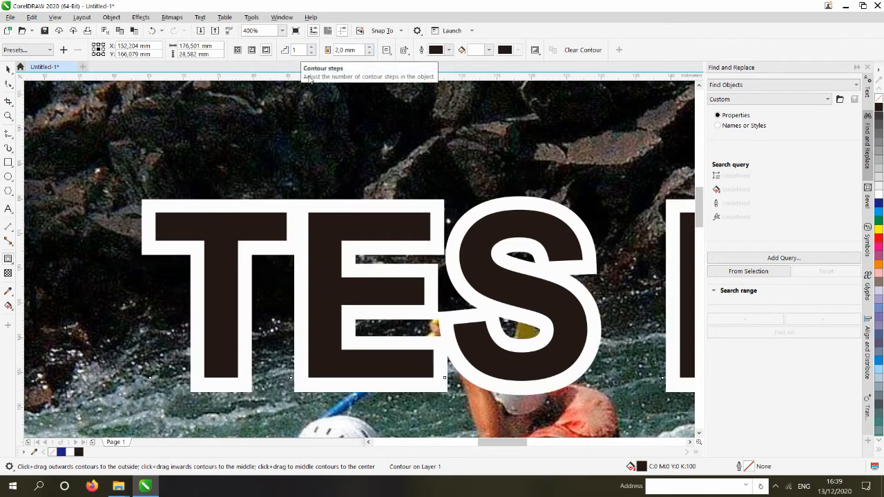
Try round corners and bevel corners on the text's contour and examine the letter T up close
{"action": "scroll", "coordinate": [370, 95], "scroll_direction": "down", "scroll_amount": 2}
{"action": "scroll", "coordinate": [460, 193], "scroll_direction": "down", "scroll_amount": 1}
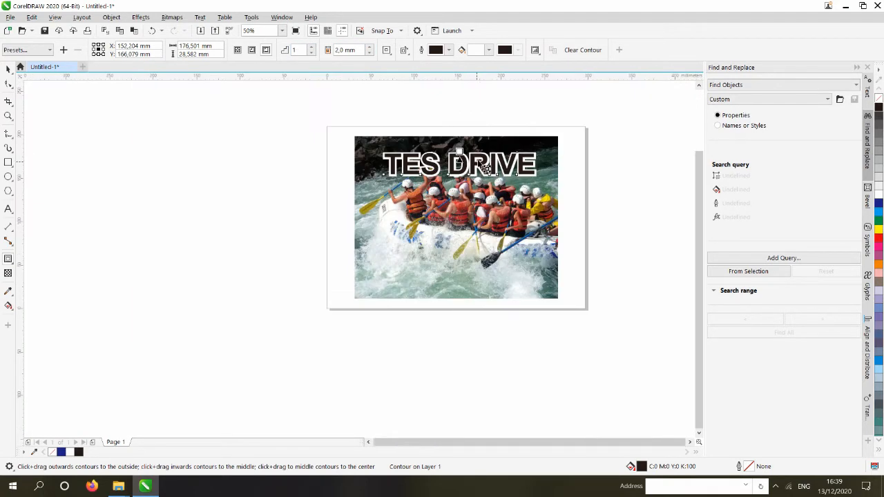
{"action": "scroll", "coordinate": [485, 167], "scroll_direction": "up", "scroll_amount": 1}
{"action": "scroll", "coordinate": [468, 152], "scroll_direction": "up", "scroll_amount": 1}
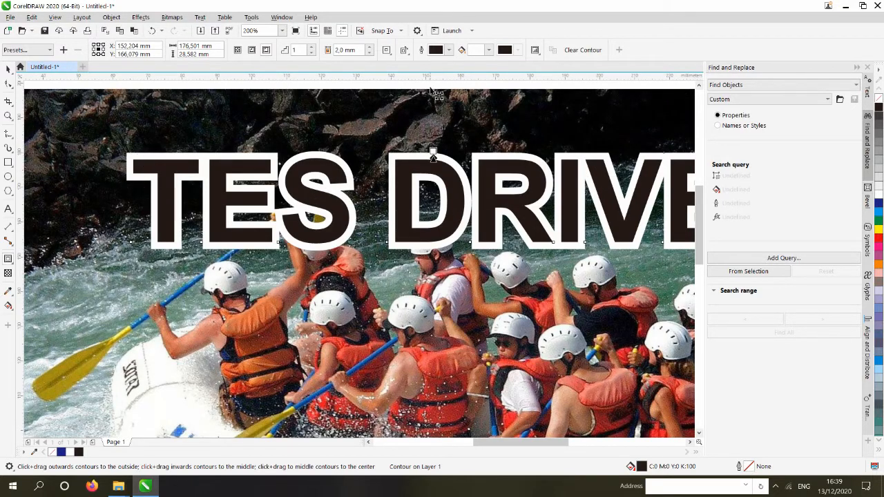
{"action": "left_click", "coordinate": [389, 51]}
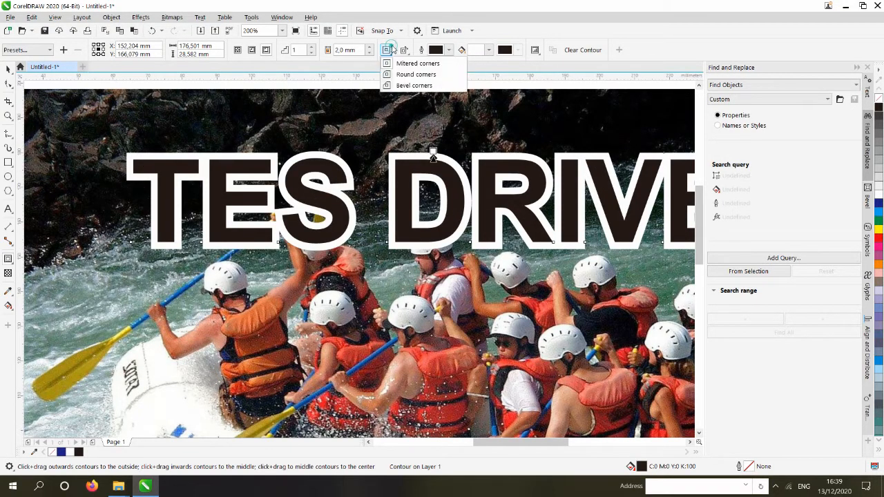
{"action": "left_click", "coordinate": [389, 74]}
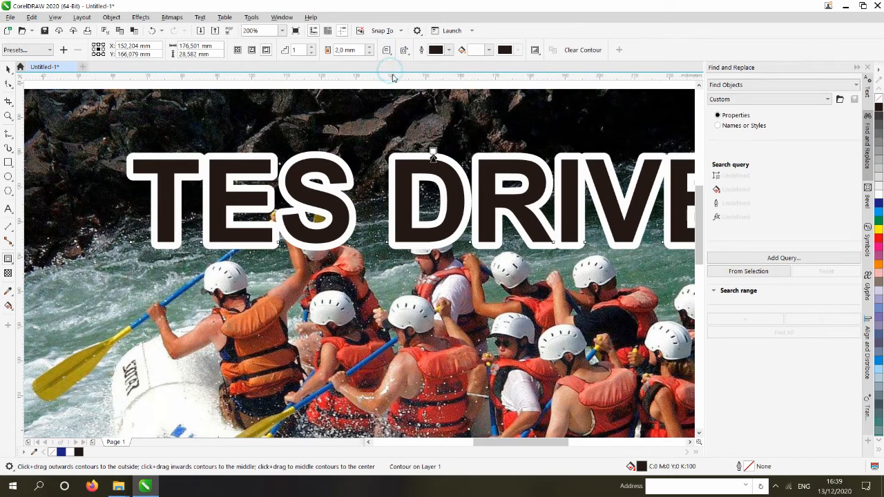
{"action": "left_click", "coordinate": [386, 50]}
{"action": "left_click", "coordinate": [389, 86]}
{"action": "scroll", "coordinate": [114, 147], "scroll_direction": "up", "scroll_amount": 4}
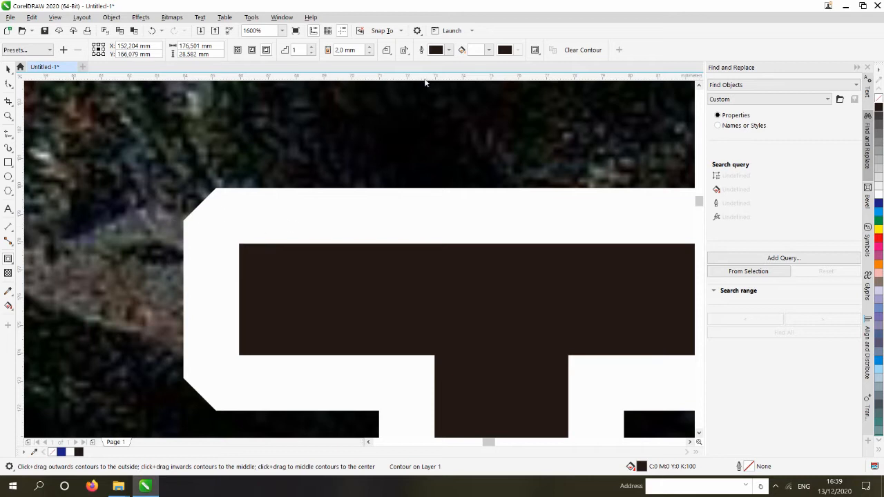
Compare mitered, round and bevel corners on the contour of the letter T, finishing with mitered corners
{"action": "left_click", "coordinate": [386, 51]}
{"action": "left_click", "coordinate": [396, 63]}
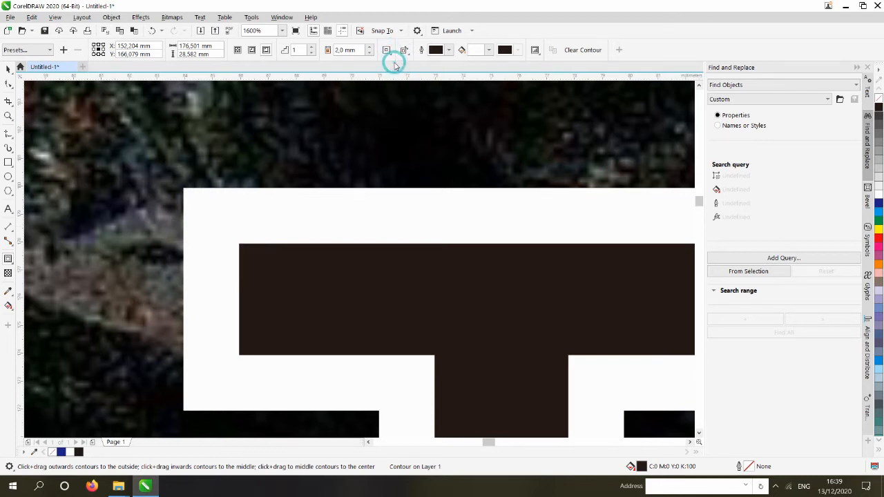
{"action": "left_click", "coordinate": [386, 49]}
{"action": "left_click", "coordinate": [392, 74]}
{"action": "left_click", "coordinate": [388, 50]}
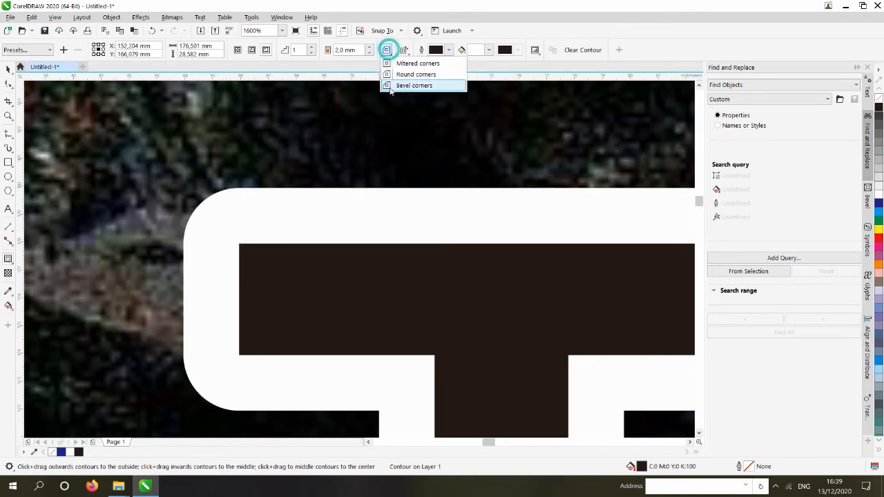
{"action": "left_click", "coordinate": [389, 86]}
{"action": "left_click", "coordinate": [386, 49]}
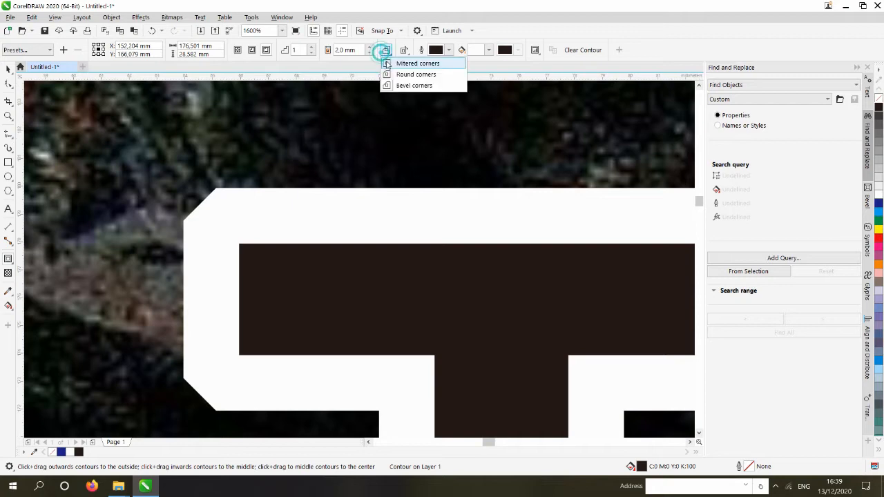
{"action": "left_click", "coordinate": [396, 63]}
{"action": "scroll", "coordinate": [262, 187], "scroll_direction": "down", "scroll_amount": 7}
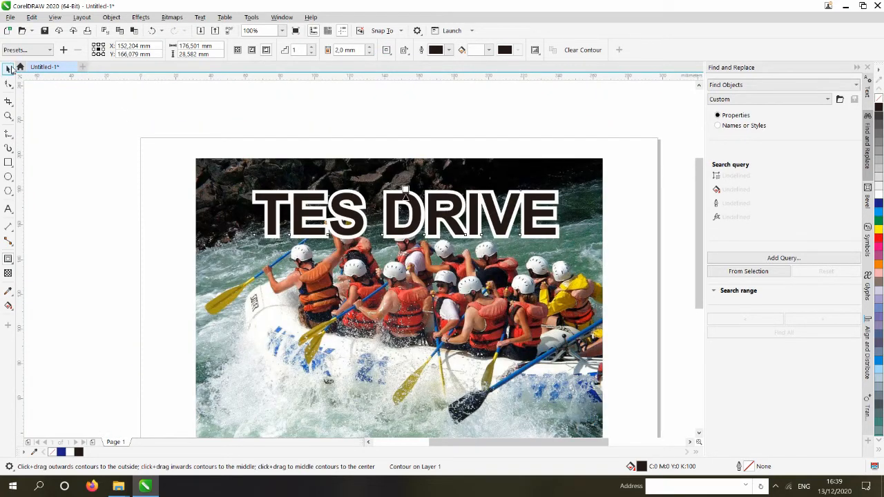
Align the contoured text horizontally with the centre of the photo and select only the text with its contour
{"action": "left_click", "coordinate": [7, 69]}
{"action": "key", "text": "c"}
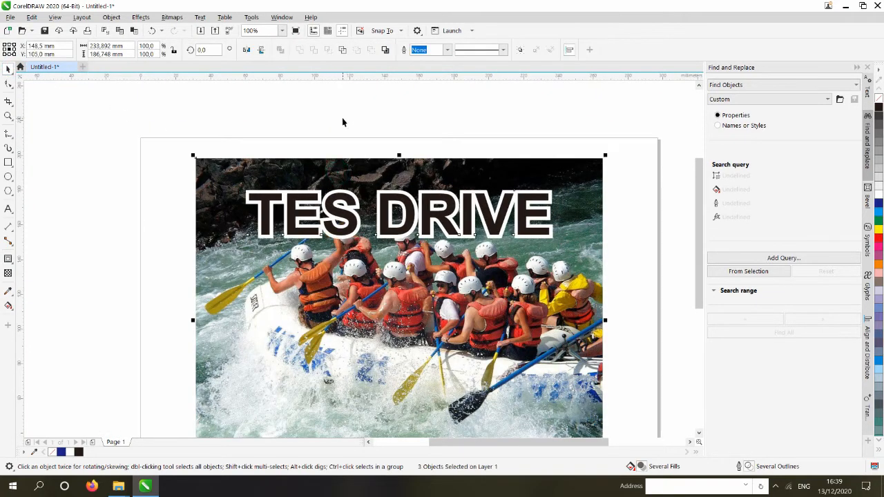
{"action": "left_click", "coordinate": [342, 117]}
{"action": "left_click_drag", "start_coordinate": [196, 122], "coordinate": [562, 289]}
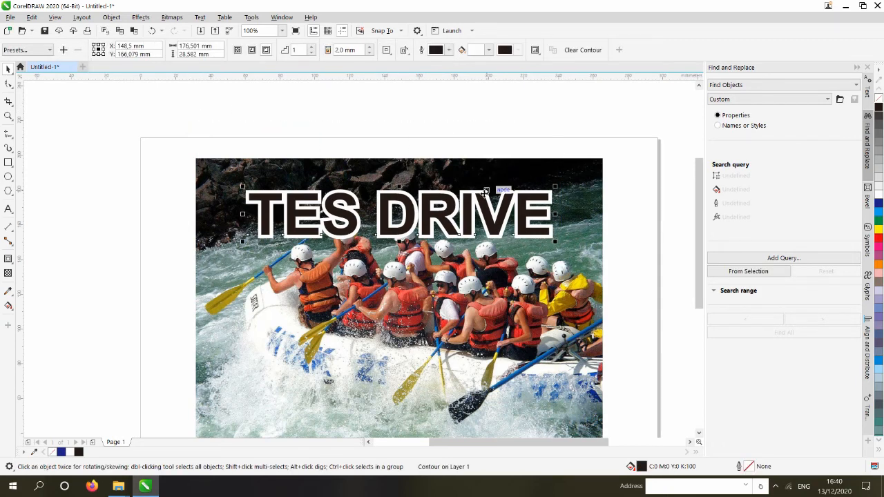
Try red shades as the fill colour of the text's contour and return it to white
{"action": "scroll", "coordinate": [418, 211], "scroll_direction": "down", "scroll_amount": 1}
{"action": "left_click", "coordinate": [394, 155]}
{"action": "scroll", "coordinate": [373, 218], "scroll_direction": "up", "scroll_amount": 1}
{"action": "left_click", "coordinate": [373, 219]}
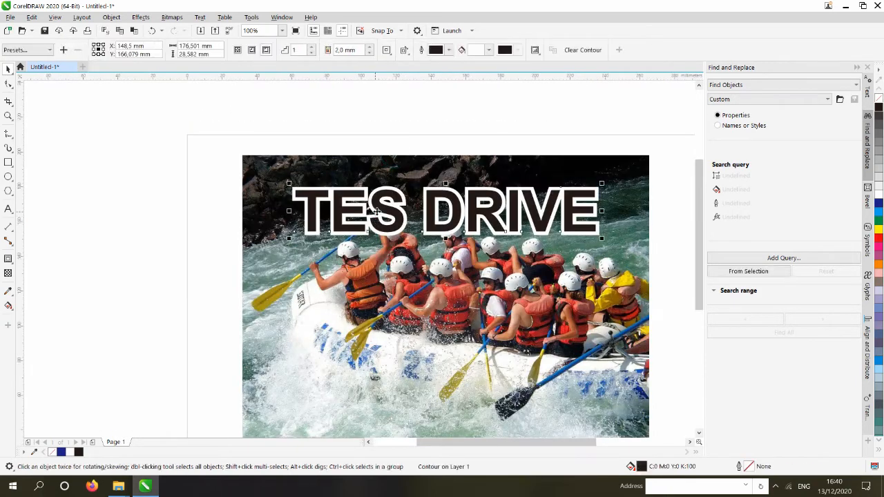
{"action": "left_click", "coordinate": [488, 51]}
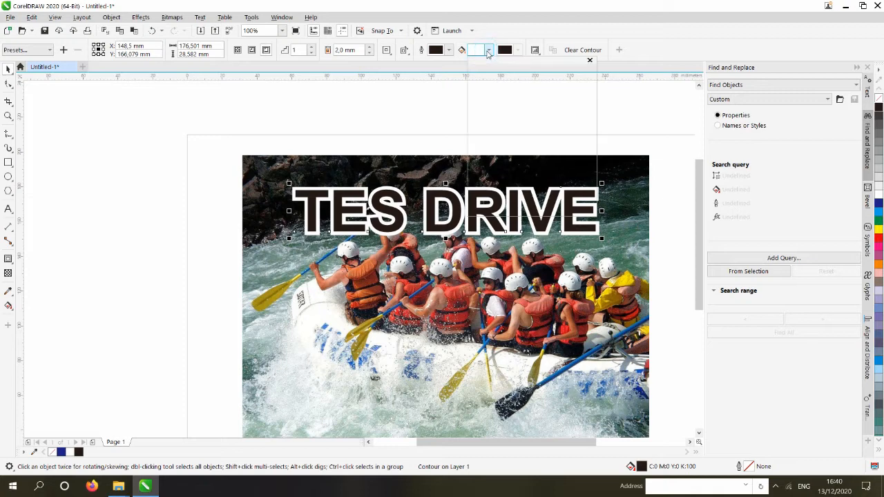
{"action": "left_click", "coordinate": [523, 109]}
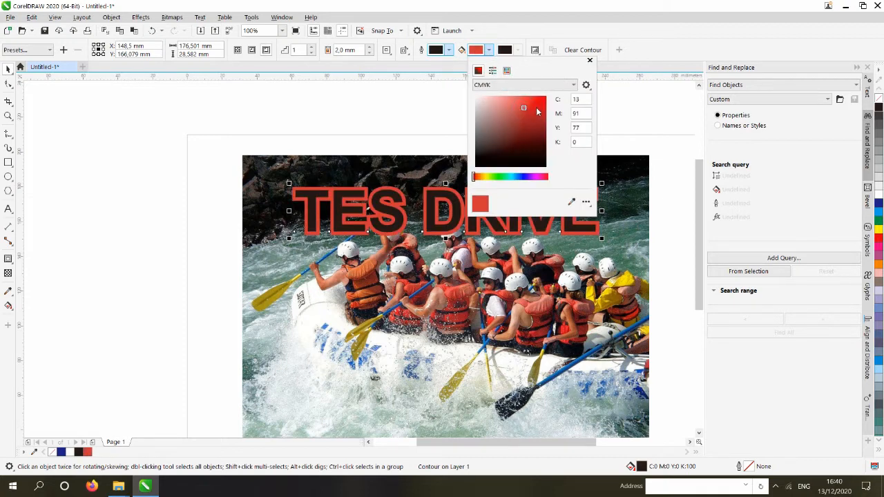
{"action": "left_click", "coordinate": [535, 107]}
{"action": "left_click", "coordinate": [501, 114]}
{"action": "left_click_drag", "start_coordinate": [486, 107], "coordinate": [474, 96]}
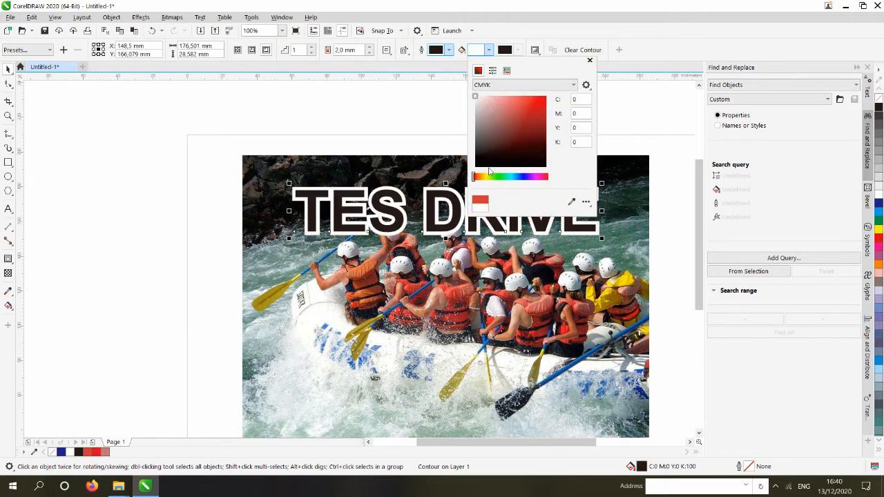
Set the contour's fill colour to yellow with C 0, M 0, Y 100, K 0
{"action": "left_click", "coordinate": [488, 178]}
{"action": "left_click", "coordinate": [492, 70]}
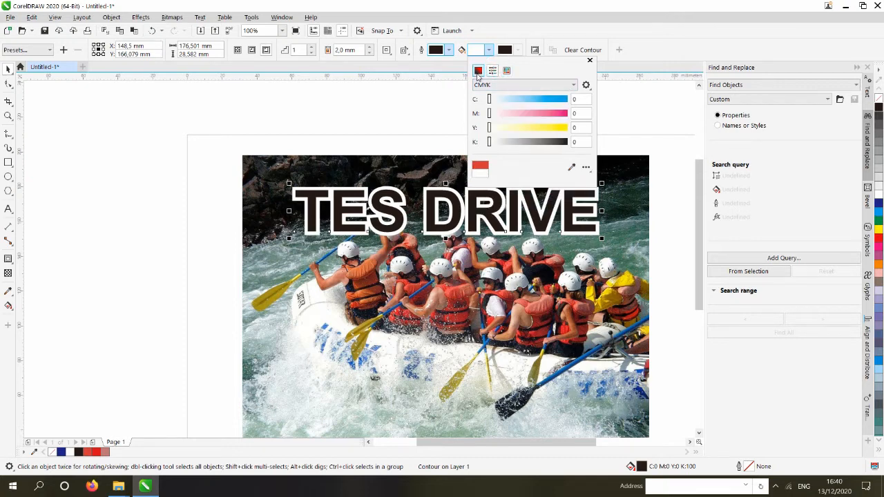
{"action": "left_click", "coordinate": [477, 71]}
{"action": "double_click", "coordinate": [580, 112]}
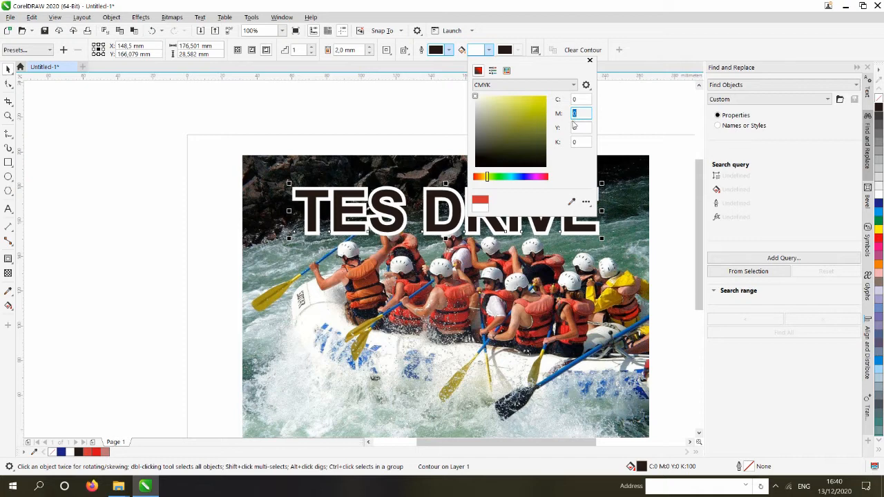
{"action": "left_click", "coordinate": [574, 127]}
{"action": "type", "text": "100"}
{"action": "left_click", "coordinate": [577, 115]}
{"action": "left_click", "coordinate": [580, 103]}
{"action": "left_click", "coordinate": [379, 101]}
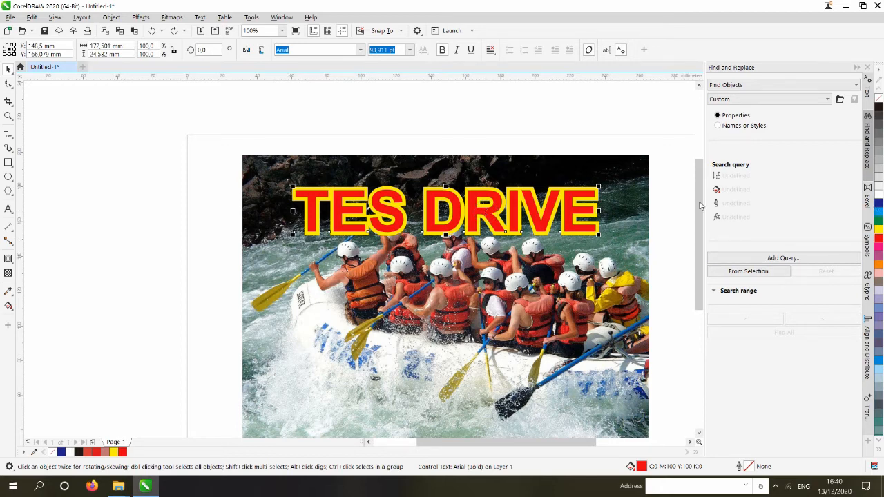
Try blue, grey and magenta fills on the inner "TES DRIVE" text and finish with orange
{"action": "left_click", "coordinate": [878, 204]}
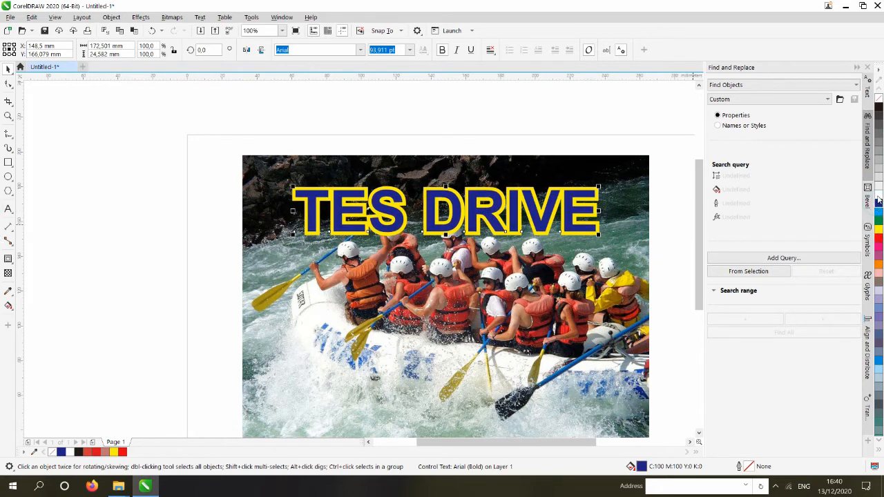
{"action": "left_click", "coordinate": [878, 151]}
{"action": "left_click", "coordinate": [877, 247]}
{"action": "left_click", "coordinate": [877, 264]}
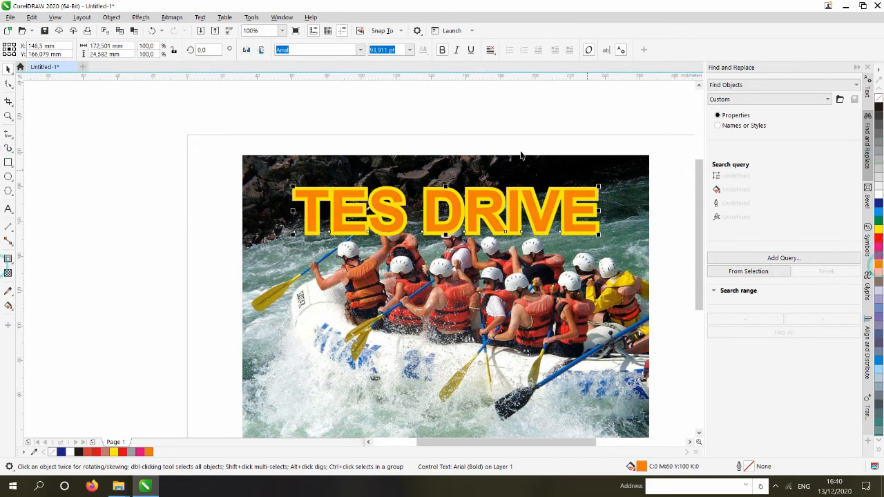
{"action": "left_click", "coordinate": [444, 113]}
Select the text together with its contour and place a duplicate straight below the original, over the raft
{"action": "scroll", "coordinate": [455, 201], "scroll_direction": "down", "scroll_amount": 1}
{"action": "left_click_drag", "start_coordinate": [270, 144], "coordinate": [555, 238]}
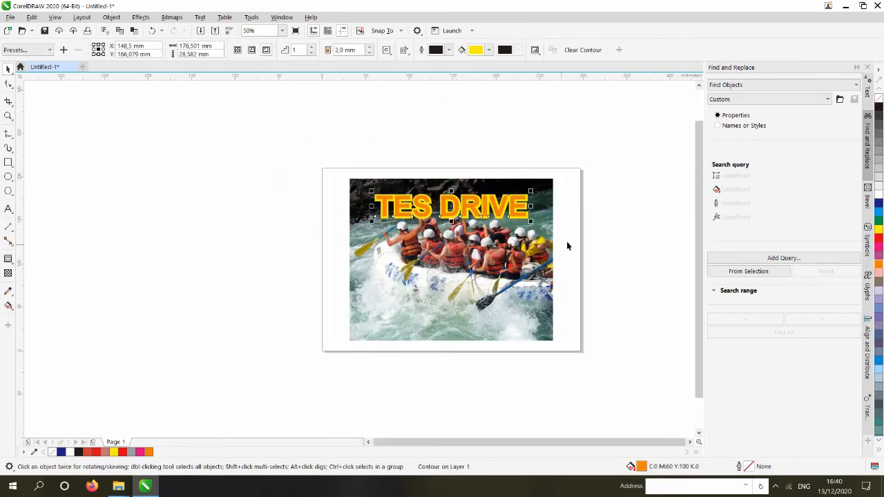
{"action": "left_click", "coordinate": [608, 231]}
{"action": "left_click_drag", "start_coordinate": [301, 156], "coordinate": [564, 261]}
{"action": "scroll", "coordinate": [433, 185], "scroll_direction": "up", "scroll_amount": 2}
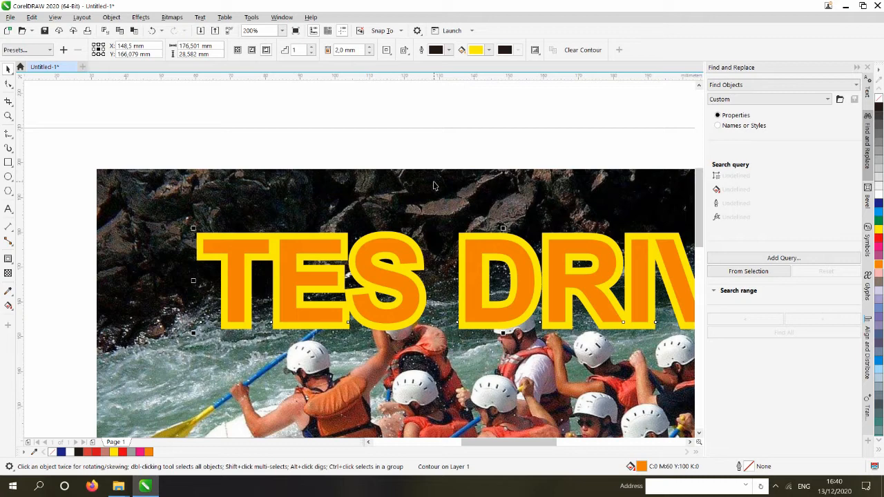
{"action": "scroll", "coordinate": [417, 197], "scroll_direction": "down", "scroll_amount": 1}
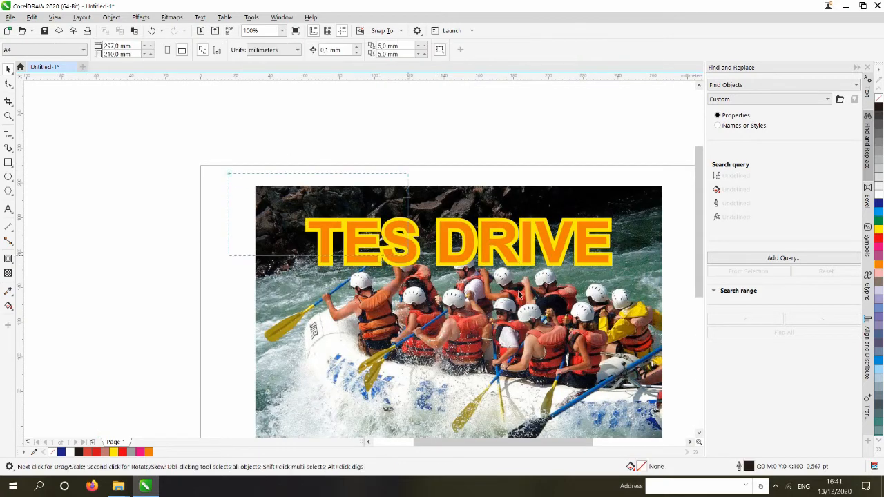
{"action": "scroll", "coordinate": [458, 241], "scroll_direction": "down", "scroll_amount": 1}
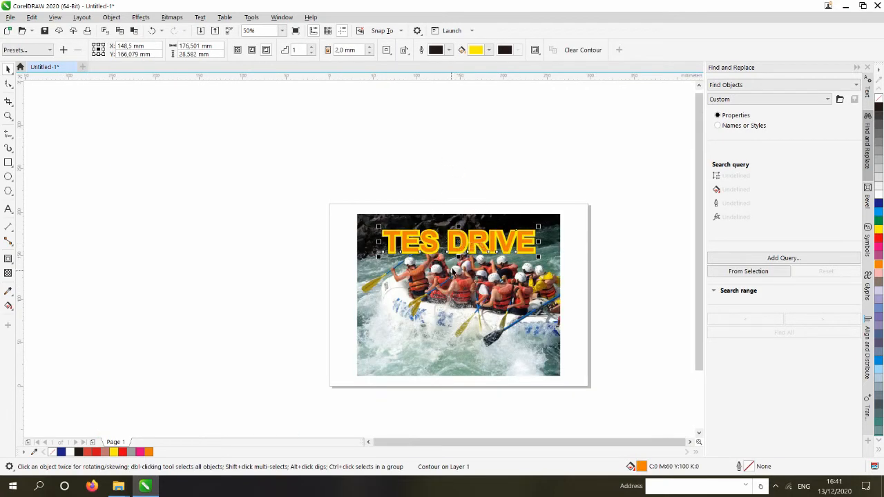
{"action": "scroll", "coordinate": [466, 244], "scroll_direction": "up", "scroll_amount": 1}
{"action": "left_click_drag", "start_coordinate": [465, 243], "coordinate": [466, 114]}
{"action": "scroll", "coordinate": [463, 200], "scroll_direction": "down", "scroll_amount": 1}
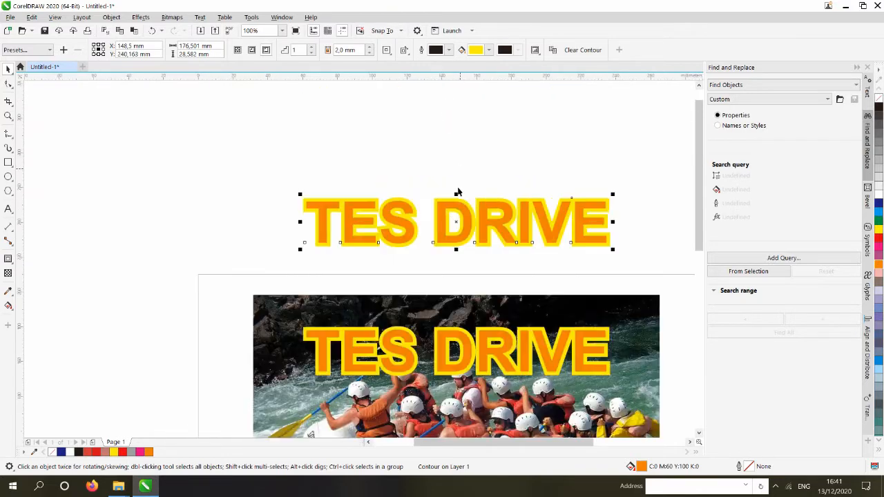
{"action": "left_click_drag", "start_coordinate": [465, 211], "coordinate": [467, 333]}
{"action": "scroll", "coordinate": [476, 353], "scroll_direction": "up", "scroll_amount": 1}
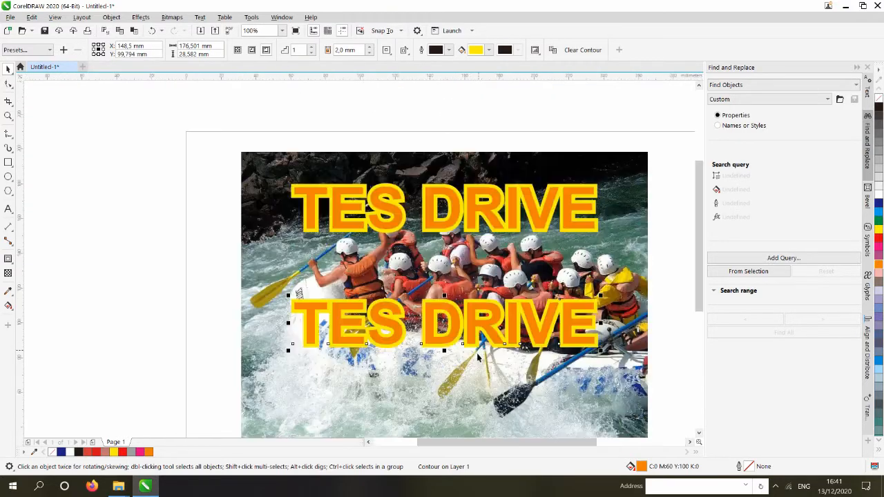
Clear the contour from the lower "TES DRIVE" copy, keeping only its orange text
{"action": "left_click", "coordinate": [187, 292]}
{"action": "scroll", "coordinate": [291, 301], "scroll_direction": "up", "scroll_amount": 1}
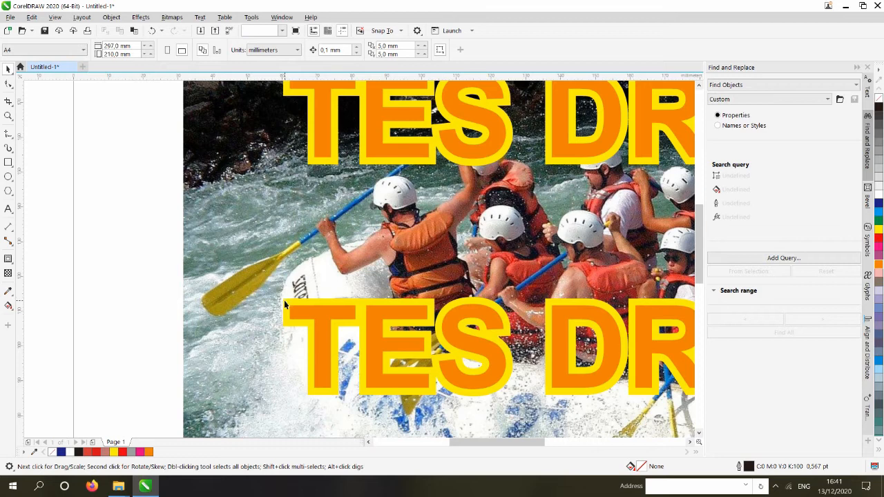
{"action": "scroll", "coordinate": [313, 285], "scroll_direction": "down", "scroll_amount": 1}
{"action": "left_click", "coordinate": [318, 304]}
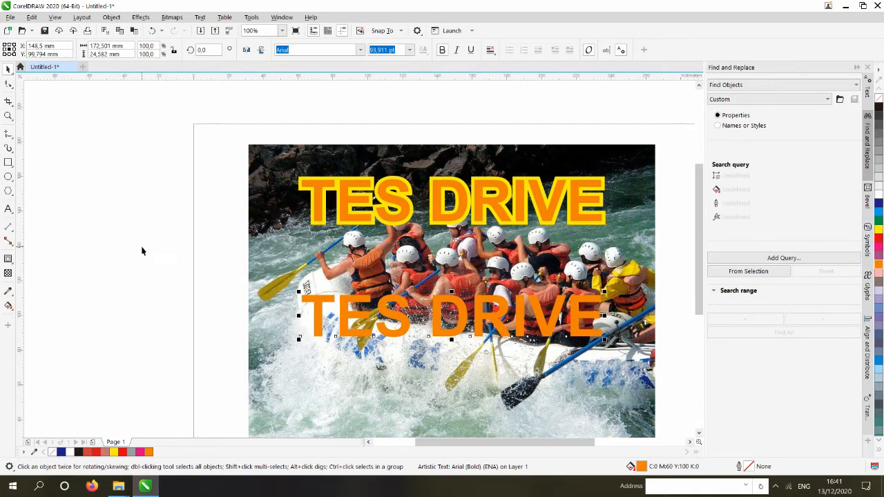
Give the lower text a yellow hairline outline and examine its edges up close
{"action": "scroll", "coordinate": [253, 226], "scroll_direction": "down", "scroll_amount": 1}
{"action": "scroll", "coordinate": [442, 267], "scroll_direction": "up", "scroll_amount": 1}
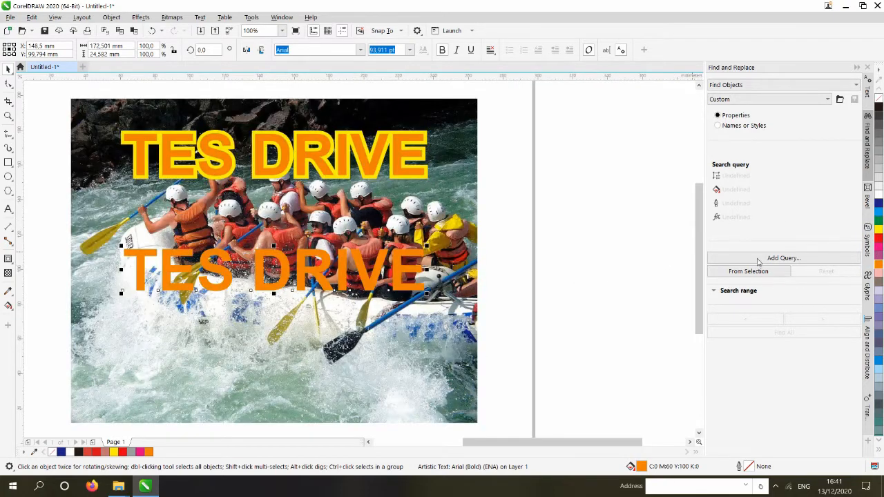
{"action": "right_click", "coordinate": [879, 233]}
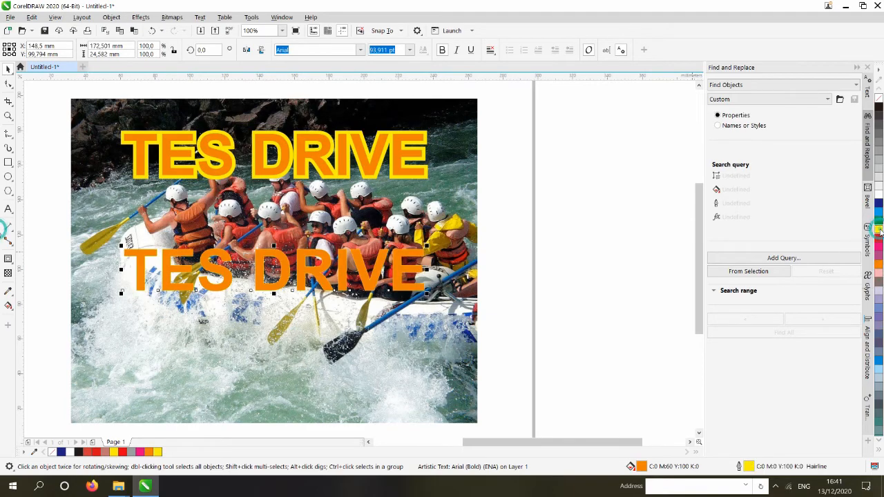
{"action": "scroll", "coordinate": [234, 266], "scroll_direction": "up", "scroll_amount": 5}
{"action": "scroll", "coordinate": [475, 239], "scroll_direction": "down", "scroll_amount": 3}
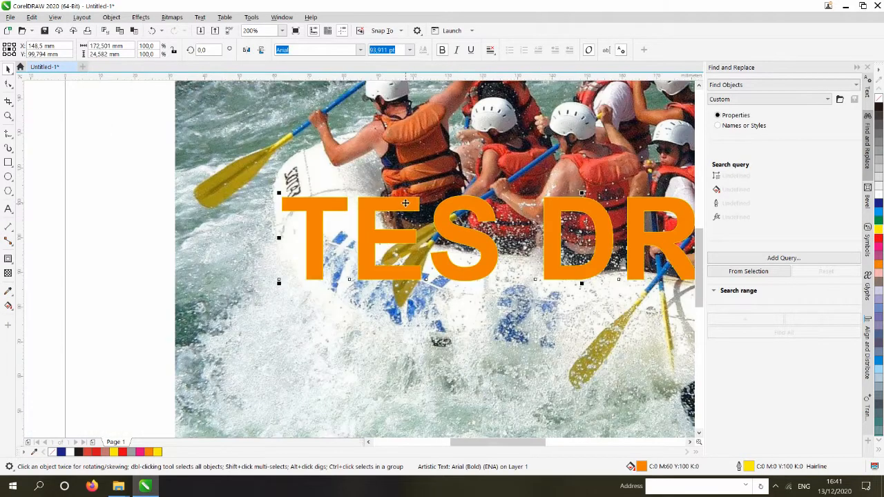
{"action": "scroll", "coordinate": [485, 200], "scroll_direction": "up", "scroll_amount": 3}
{"action": "scroll", "coordinate": [460, 198], "scroll_direction": "down", "scroll_amount": 3}
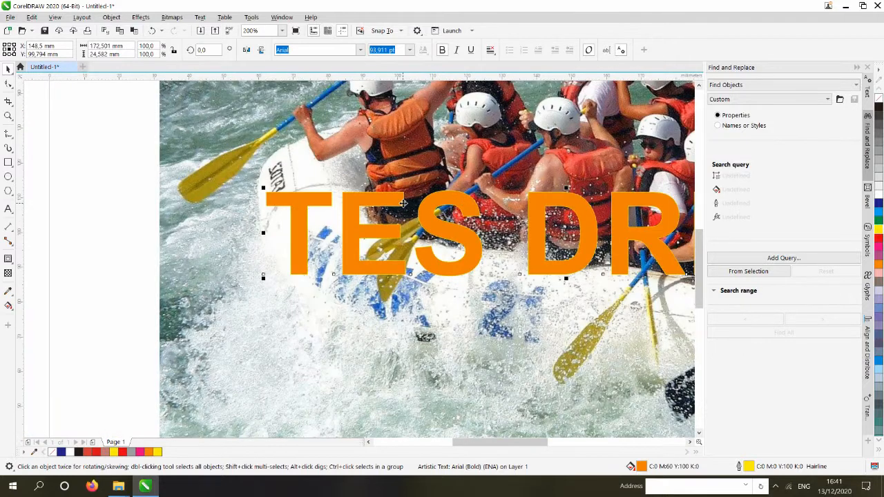
{"action": "scroll", "coordinate": [404, 204], "scroll_direction": "down", "scroll_amount": 3}
{"action": "scroll", "coordinate": [451, 221], "scroll_direction": "up", "scroll_amount": 3}
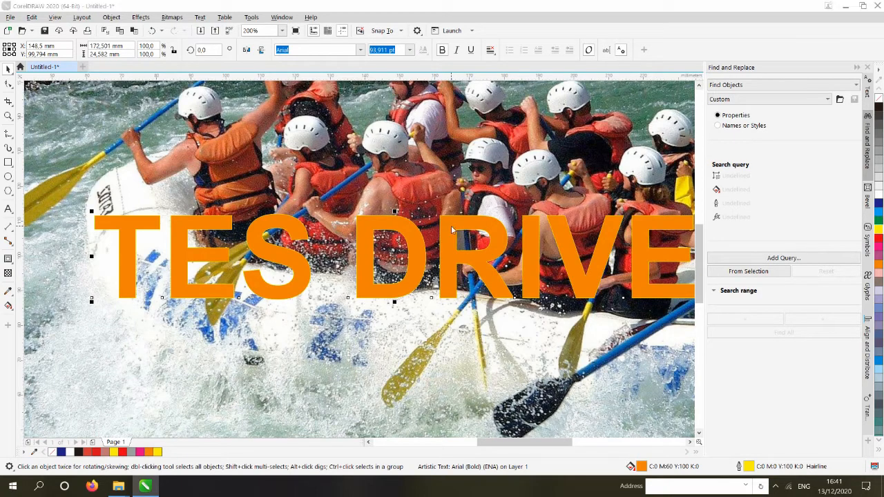
Set the lower text's outline width to 4.0 mm in the Outline Pen settings, with millimeters as the unit
{"action": "key", "text": "F12"}
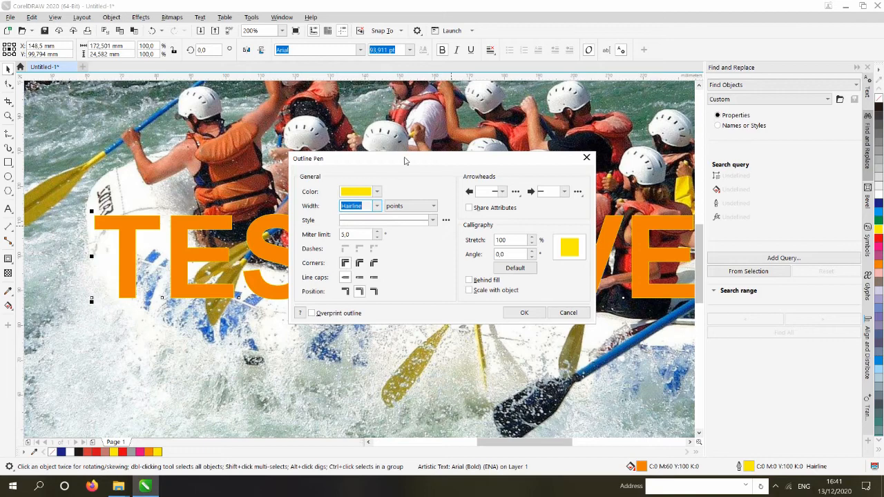
{"action": "left_click_drag", "start_coordinate": [405, 161], "coordinate": [469, 134]}
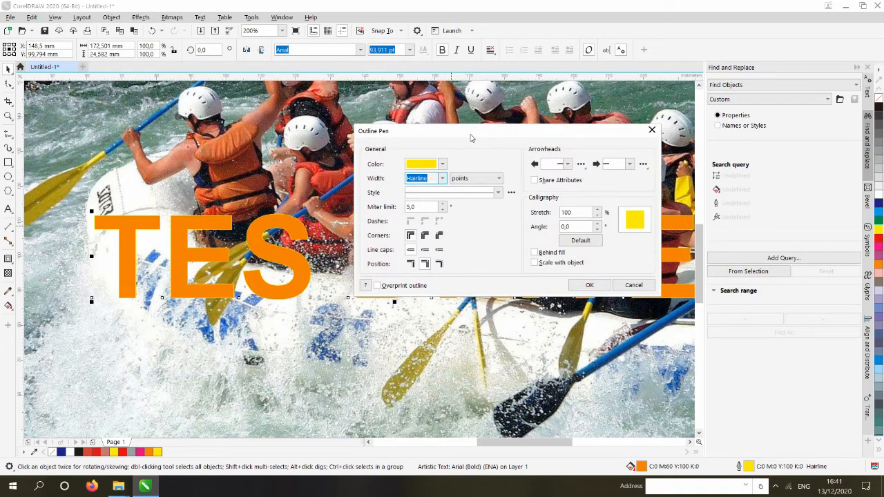
{"action": "left_click", "coordinate": [474, 179]}
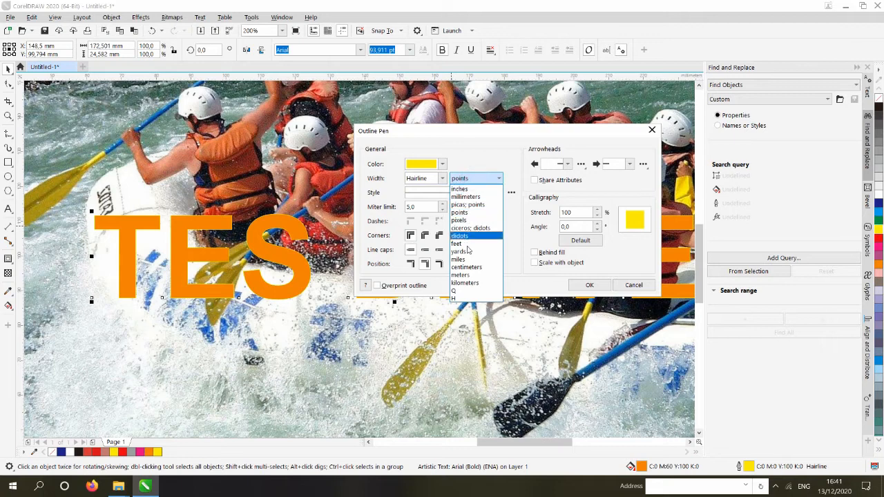
{"action": "left_click", "coordinate": [474, 155]}
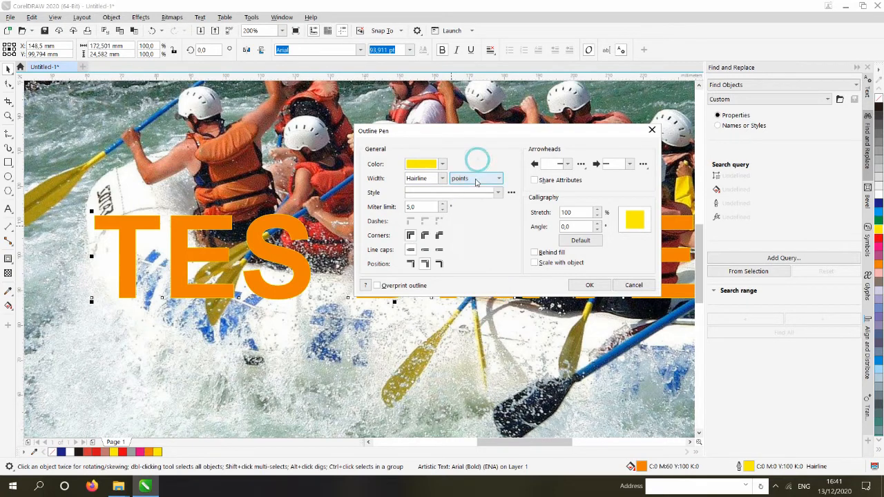
{"action": "left_click", "coordinate": [475, 179]}
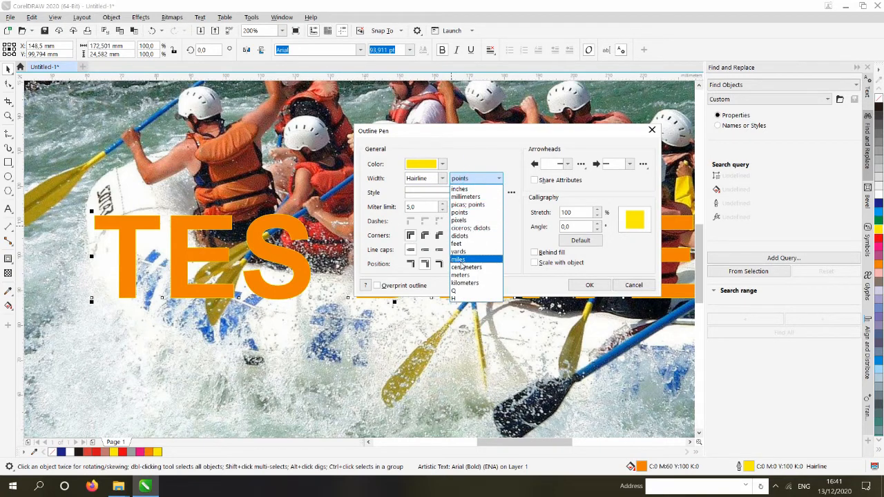
{"action": "left_click", "coordinate": [466, 197]}
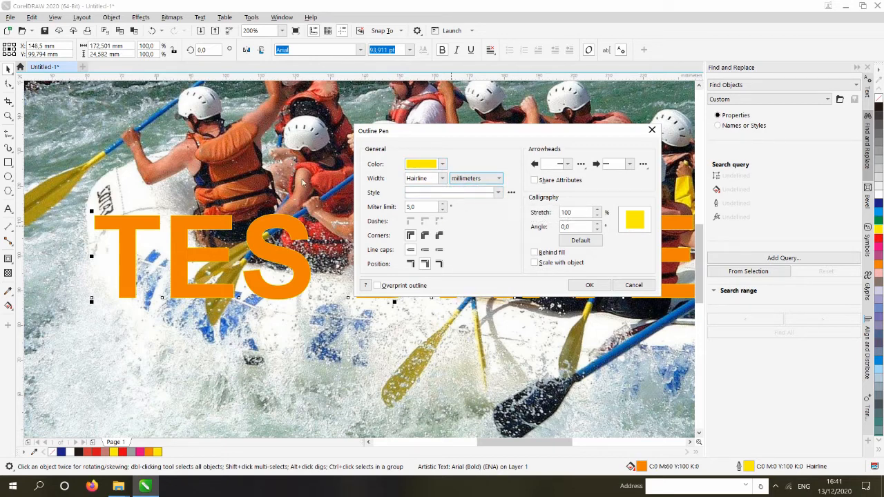
{"action": "left_click", "coordinate": [442, 178]}
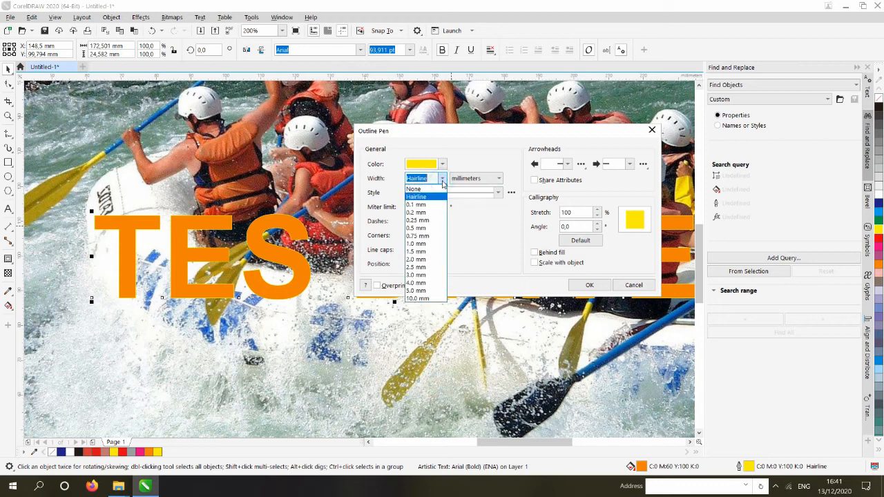
{"action": "left_click", "coordinate": [417, 283]}
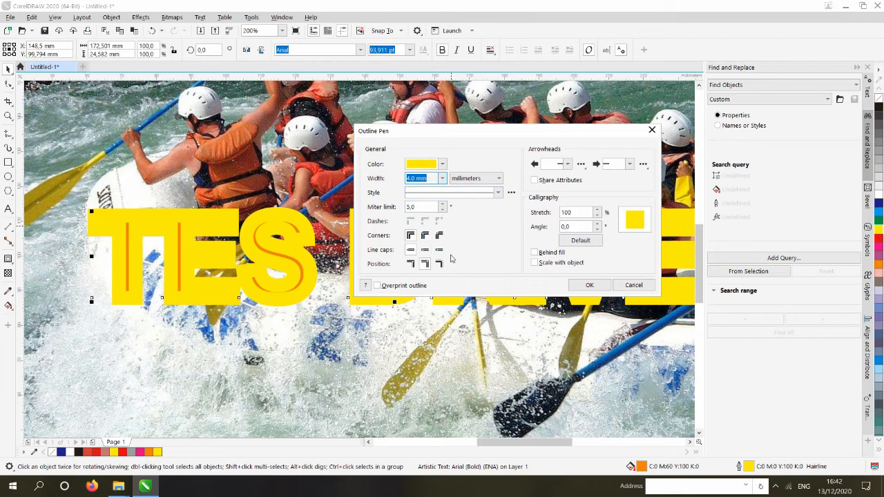
Place the outline behind the fill and make it scale with the object
{"action": "left_click", "coordinate": [546, 254]}
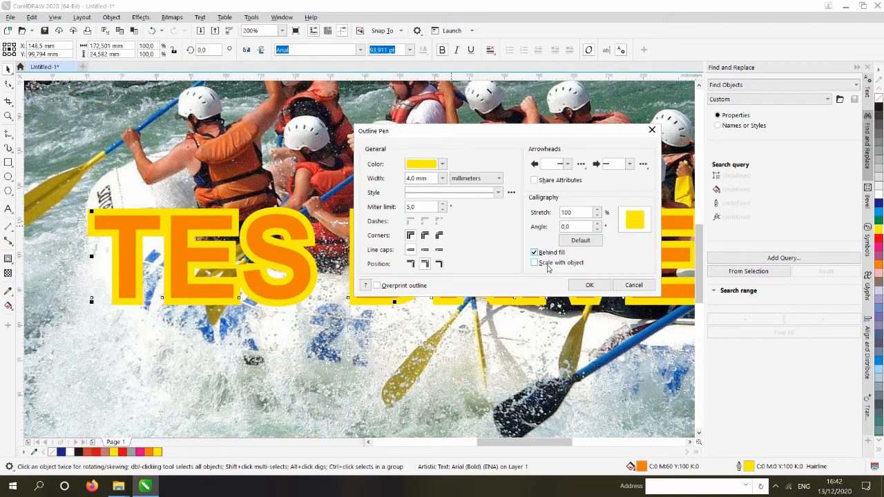
{"action": "left_click", "coordinate": [547, 267]}
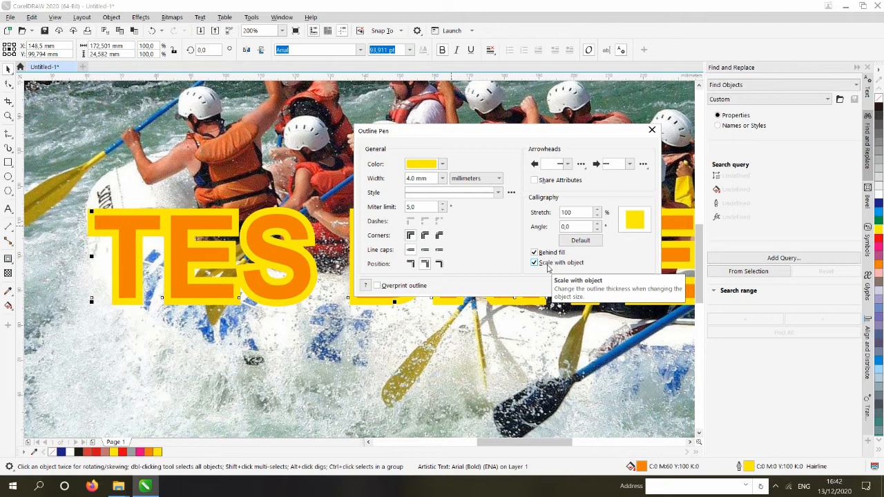
{"action": "left_click", "coordinate": [547, 266]}
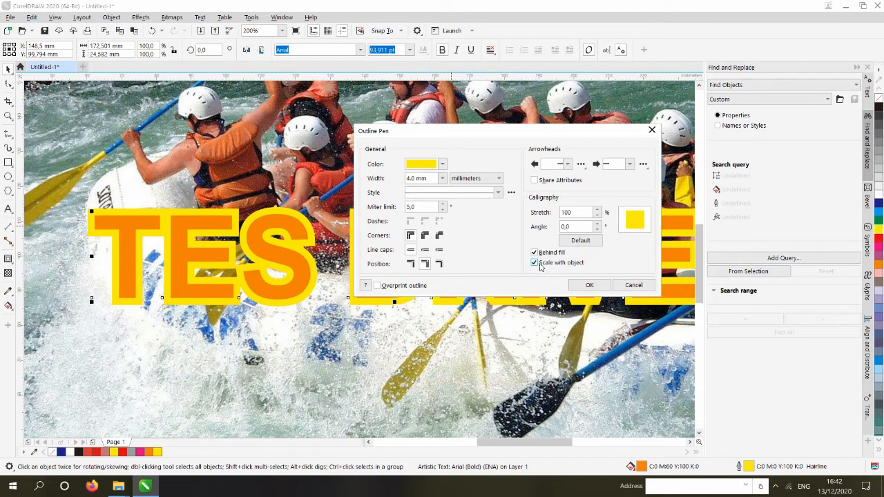
Preview rounded corners on the lower text's outline, restore mitered corners and apply the Outline Pen settings
{"action": "left_click", "coordinate": [425, 237]}
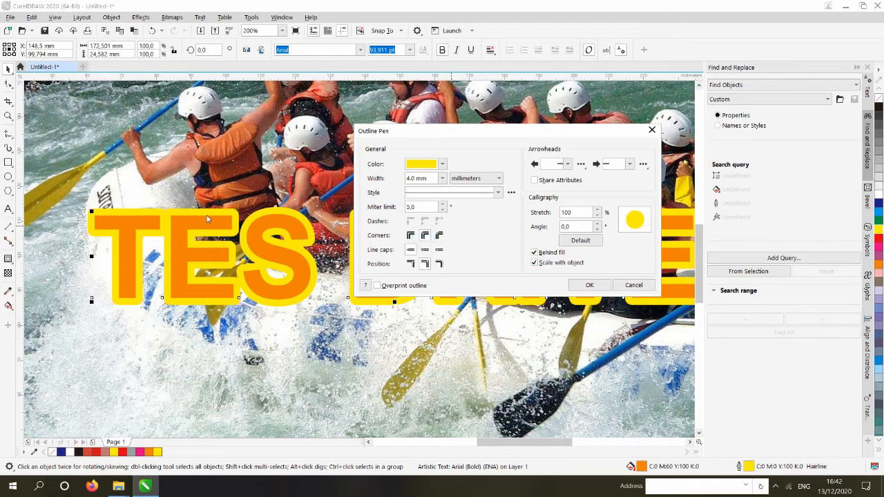
{"action": "left_click", "coordinate": [411, 238]}
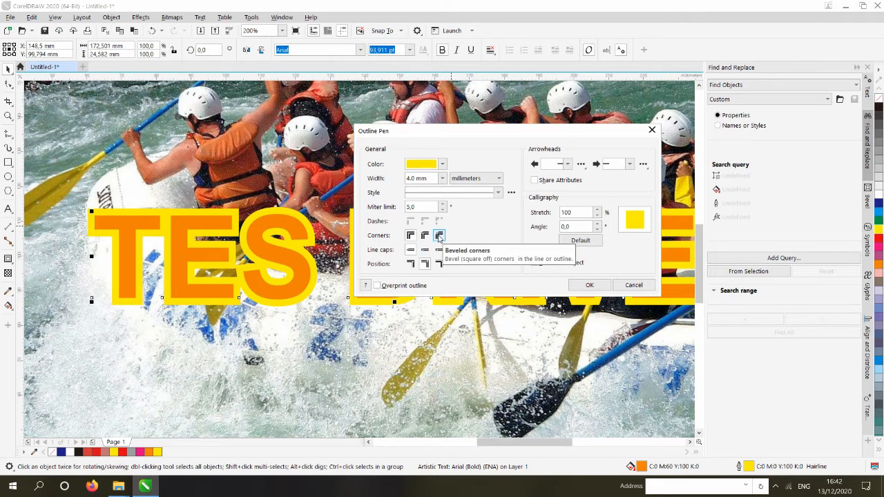
{"action": "left_click", "coordinate": [589, 285]}
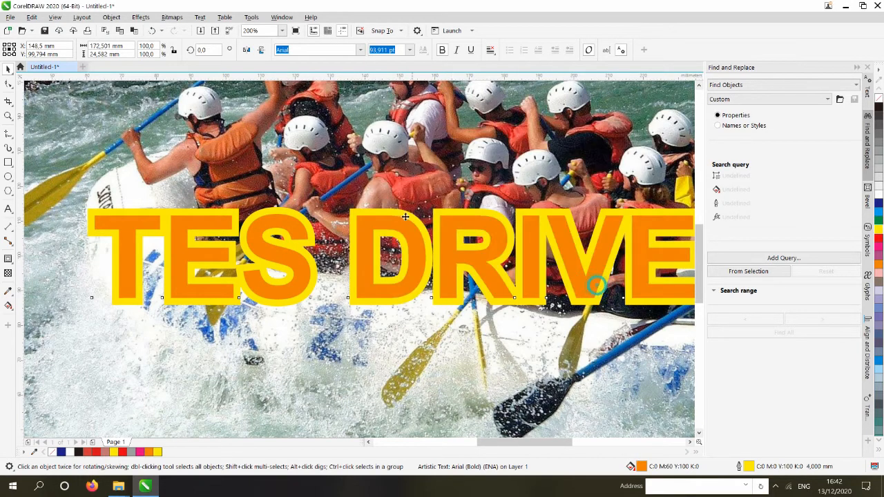
View the whole page and delete the lower outlined "TES DRIVE" text from the photo
{"action": "key", "text": "shift+F4"}
{"action": "left_click", "coordinate": [175, 176]}
{"action": "left_click", "coordinate": [389, 225]}
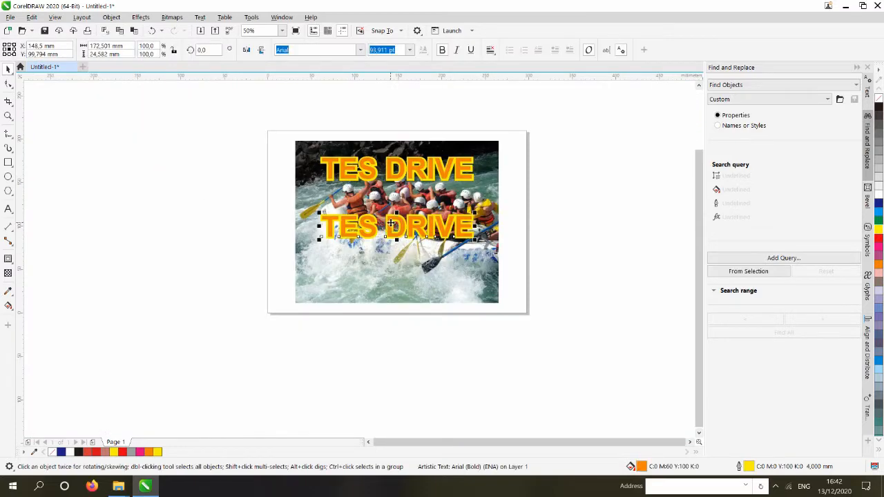
{"action": "key", "text": "Delete"}
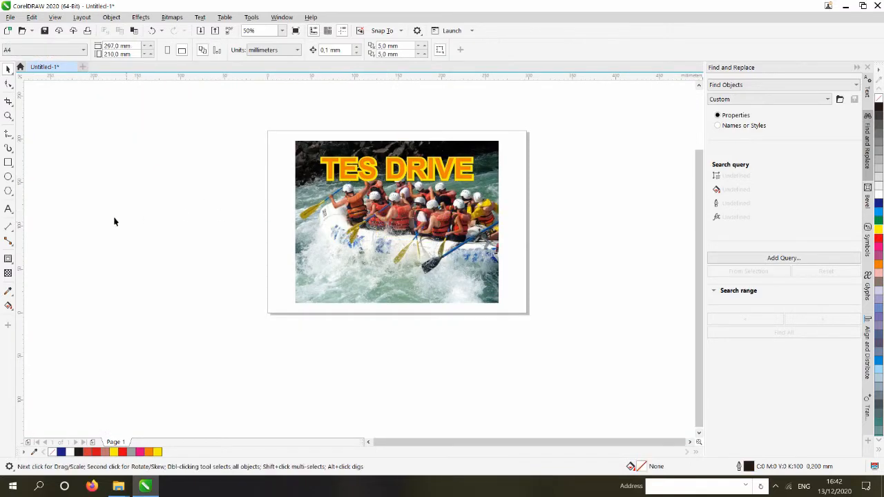
Make Blend the current interactive effect tool and draw a circle about 64 mm in diameter in the empty area beside the page
{"action": "left_click", "coordinate": [12, 261]}
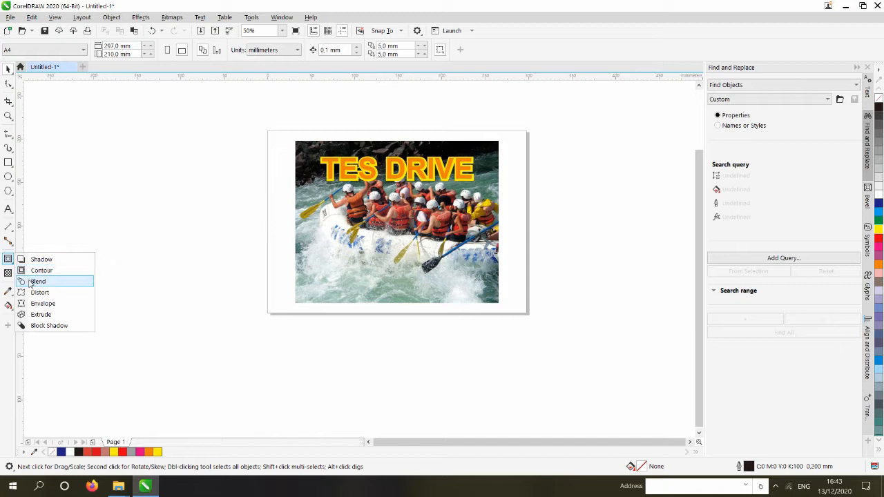
{"action": "left_click", "coordinate": [31, 283]}
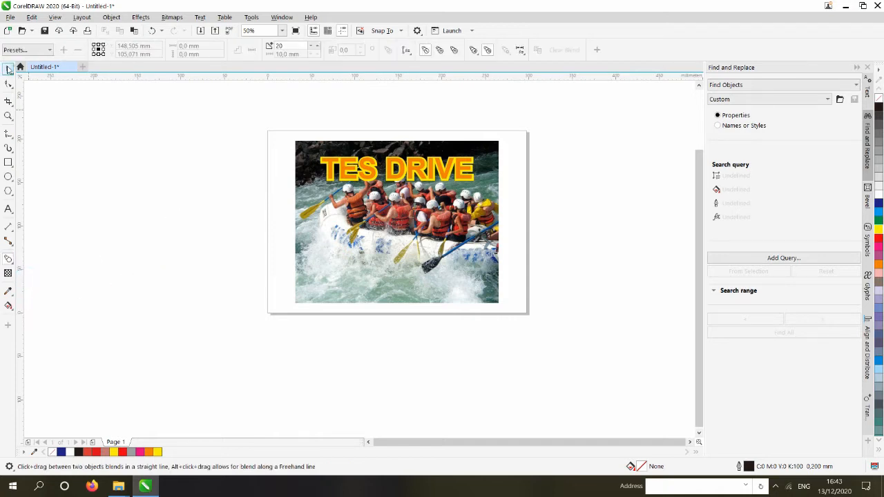
{"action": "left_click", "coordinate": [8, 69]}
{"action": "scroll", "coordinate": [418, 176], "scroll_direction": "down", "scroll_amount": 1}
{"action": "scroll", "coordinate": [133, 109], "scroll_direction": "up", "scroll_amount": 1}
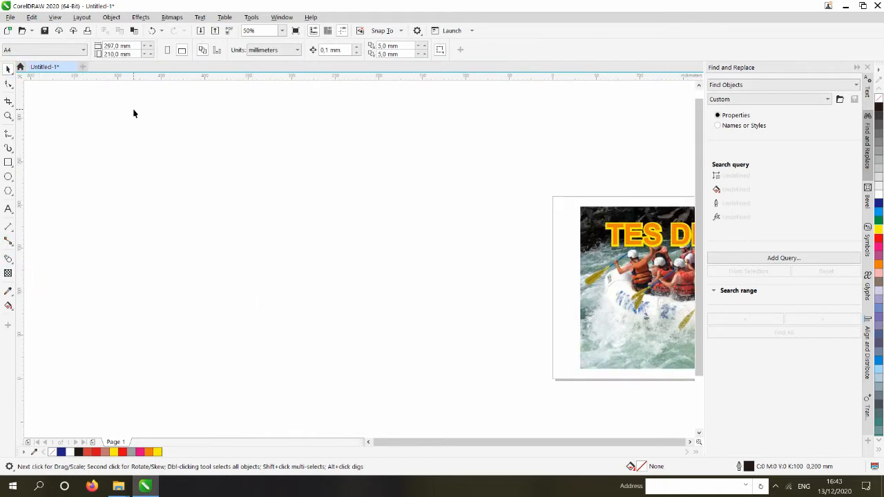
{"action": "left_click", "coordinate": [10, 175]}
{"action": "left_click_drag", "start_coordinate": [167, 149], "coordinate": [217, 206]}
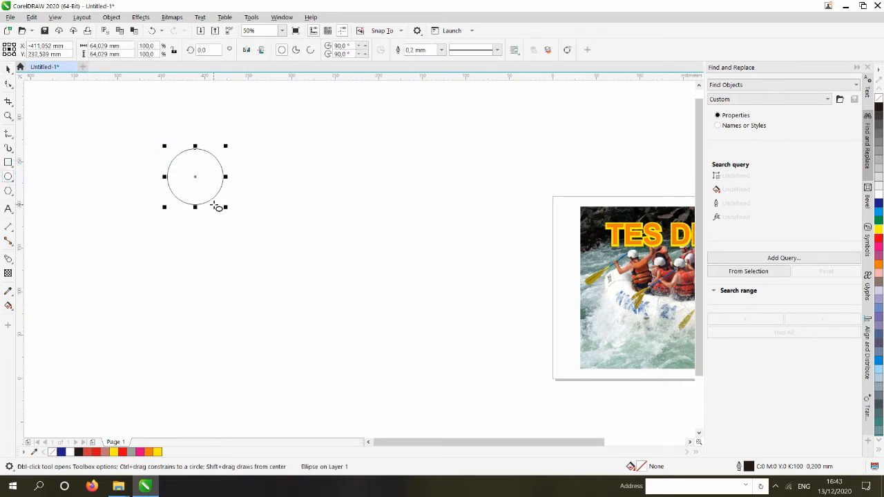
{"action": "left_click", "coordinate": [8, 70]}
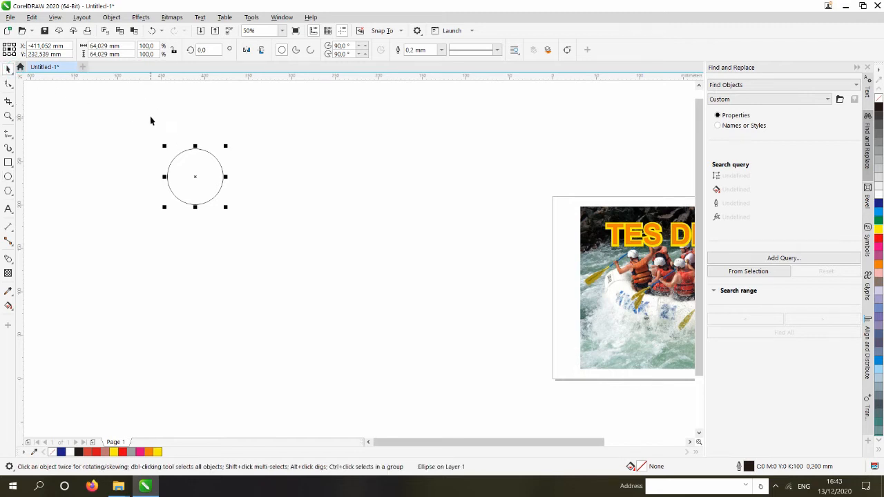
Place a copy of the circle farther right at the same height and scale it down to roughly half size
{"action": "left_click", "coordinate": [150, 117]}
{"action": "left_click", "coordinate": [225, 185]}
{"action": "left_click", "coordinate": [197, 183]}
{"action": "left_click", "coordinate": [185, 177]}
{"action": "left_click_drag", "start_coordinate": [193, 180], "coordinate": [391, 185]}
{"action": "left_click_drag", "start_coordinate": [430, 144], "coordinate": [417, 150]}
{"action": "left_click", "coordinate": [161, 172]}
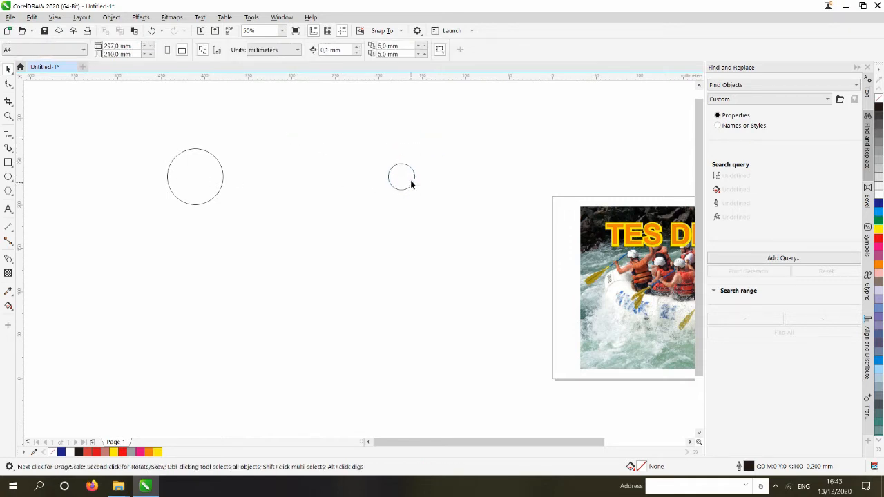
Blend the large circle into the small circle in a straight line
{"action": "left_click", "coordinate": [8, 259]}
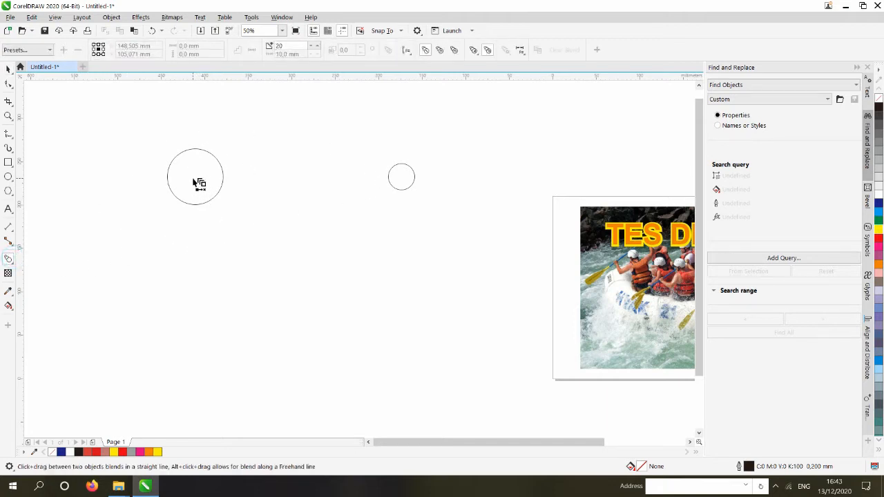
{"action": "left_click", "coordinate": [194, 180]}
{"action": "left_click_drag", "start_coordinate": [194, 177], "coordinate": [399, 179]}
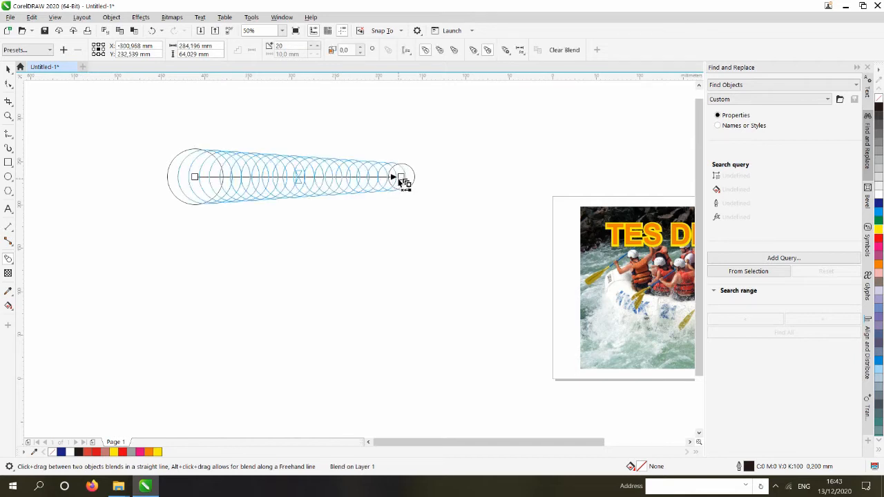
Try moving the whole circle blend downward and undo the move
{"action": "left_click", "coordinate": [8, 69]}
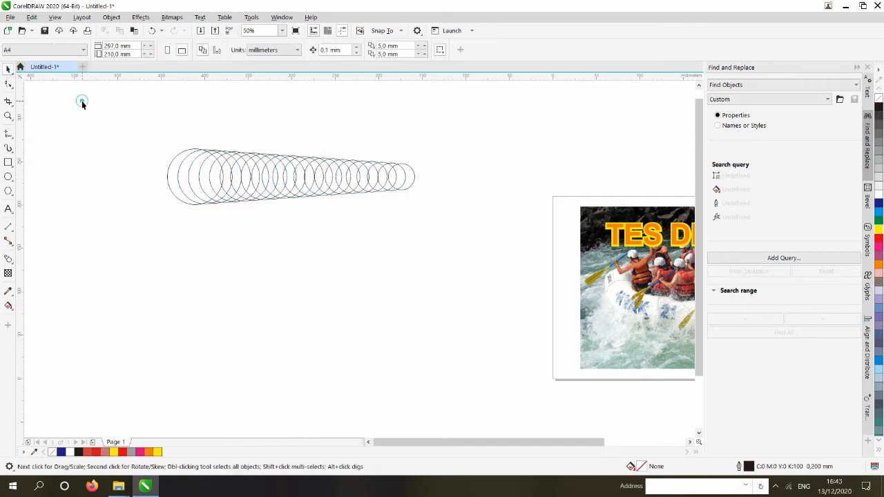
{"action": "left_click_drag", "start_coordinate": [79, 99], "coordinate": [449, 237]}
{"action": "left_click_drag", "start_coordinate": [310, 161], "coordinate": [313, 231]}
{"action": "key", "text": "ctrl+z"}
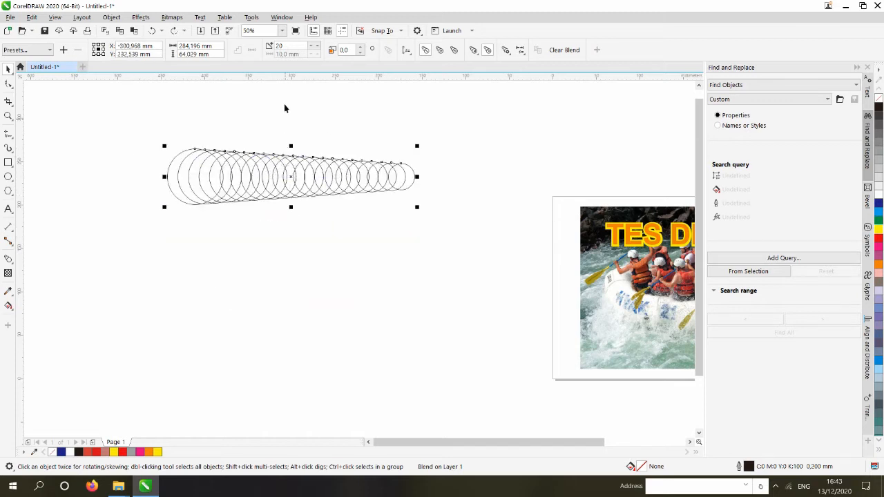
Try 5 and then 3 steps for the circle blend
{"action": "double_click", "coordinate": [283, 47]}
{"action": "type", "text": "5"}
{"action": "key", "text": "Return"}
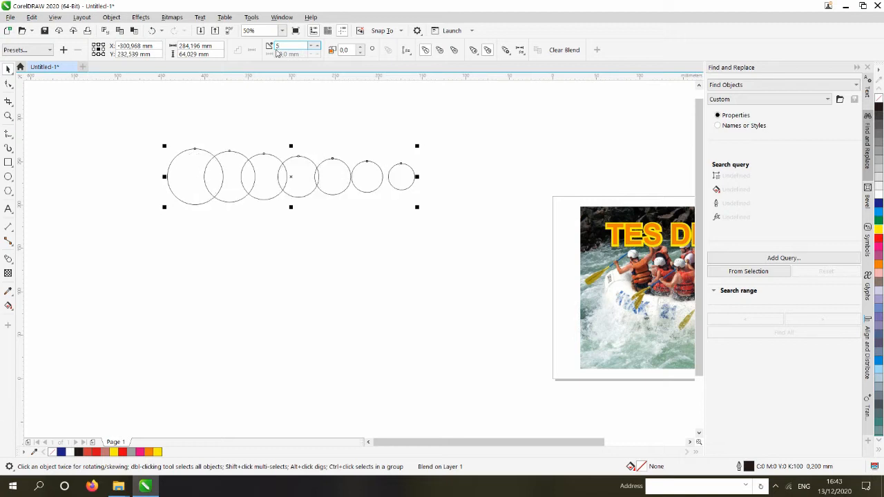
{"action": "double_click", "coordinate": [279, 46]}
{"action": "type", "text": "3"}
{"action": "key", "text": "Return"}
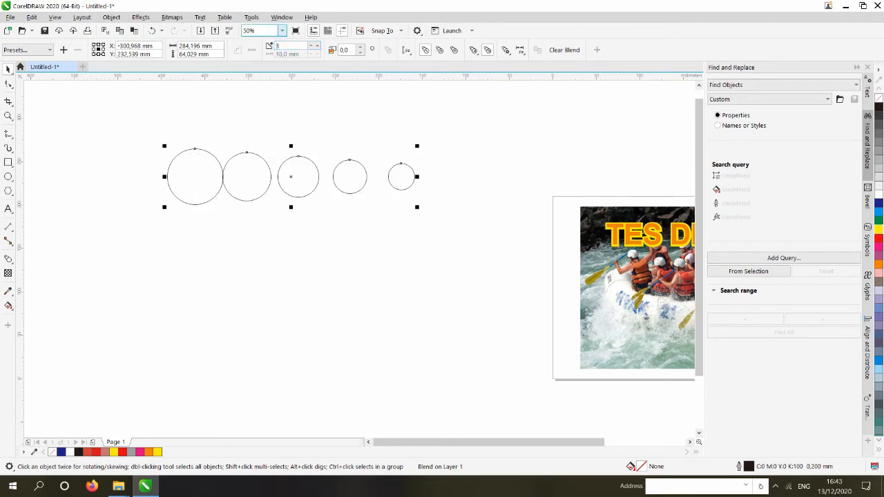
Set the circle blend's number of steps to 2 and deselect it
{"action": "left_click_drag", "start_coordinate": [293, 47], "coordinate": [225, 46]}
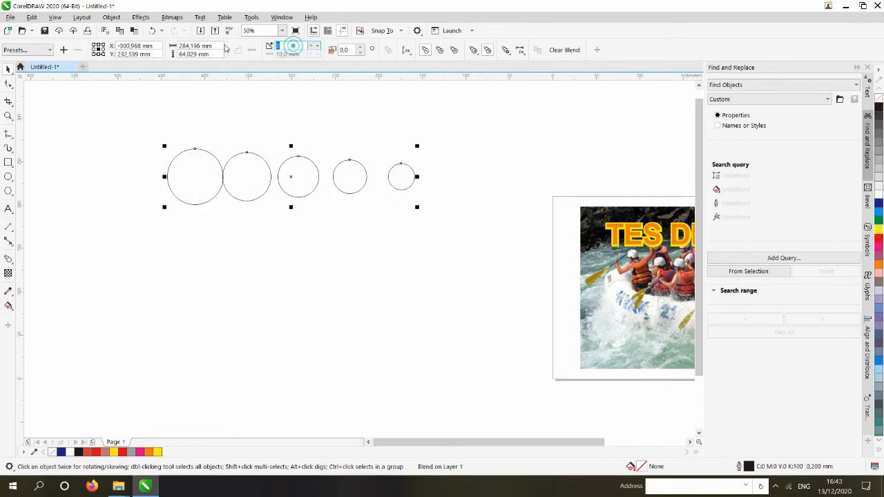
{"action": "type", "text": "2"}
{"action": "key", "text": "Return"}
{"action": "left_click", "coordinate": [187, 97]}
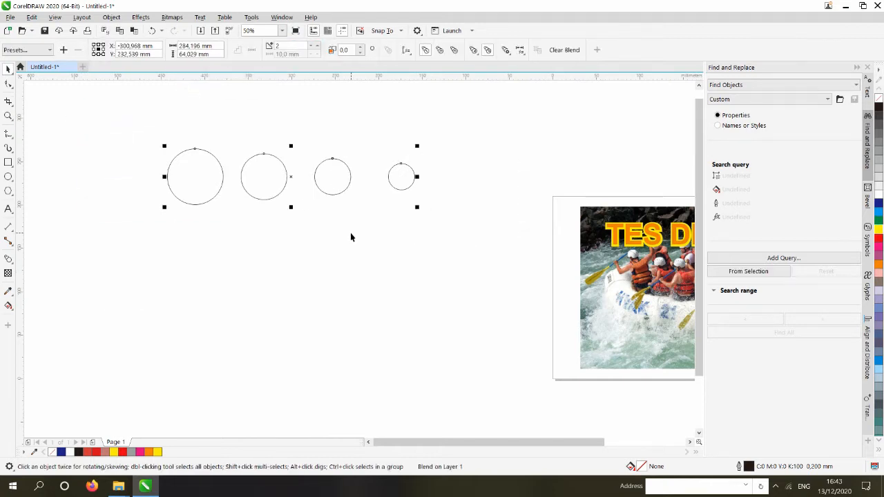
{"action": "left_click", "coordinate": [347, 278]}
{"action": "left_click", "coordinate": [263, 182]}
{"action": "left_click", "coordinate": [253, 124]}
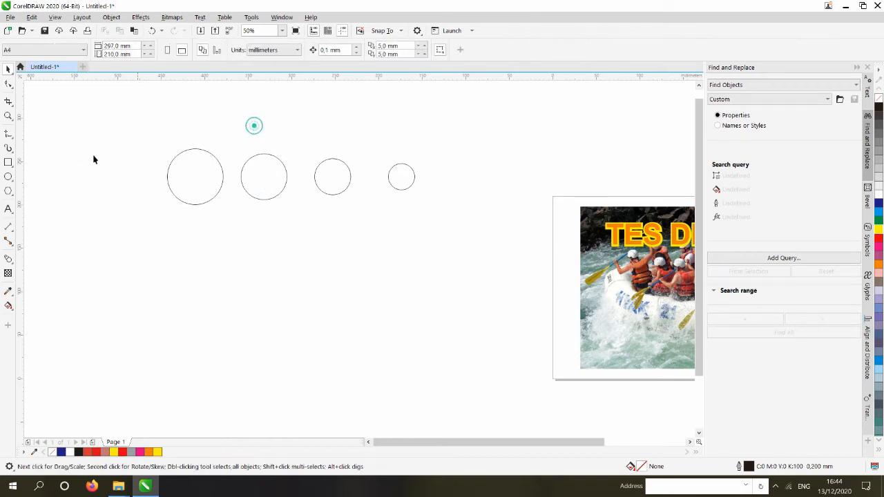
Draw a square about 74 mm wide below the circles and fill it with red
{"action": "left_click", "coordinate": [9, 163]}
{"action": "left_click_drag", "start_coordinate": [162, 228], "coordinate": [228, 293]}
{"action": "left_click", "coordinate": [8, 70]}
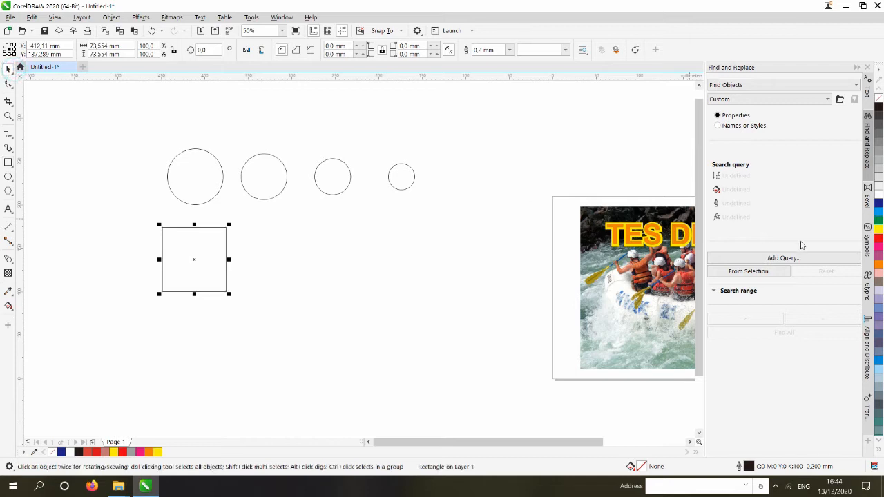
{"action": "left_click", "coordinate": [879, 238]}
Place a copy of the red square to its right, below the smallest circle, and fill the copy with yellow
{"action": "left_click", "coordinate": [308, 266]}
{"action": "left_click_drag", "start_coordinate": [183, 255], "coordinate": [395, 269]}
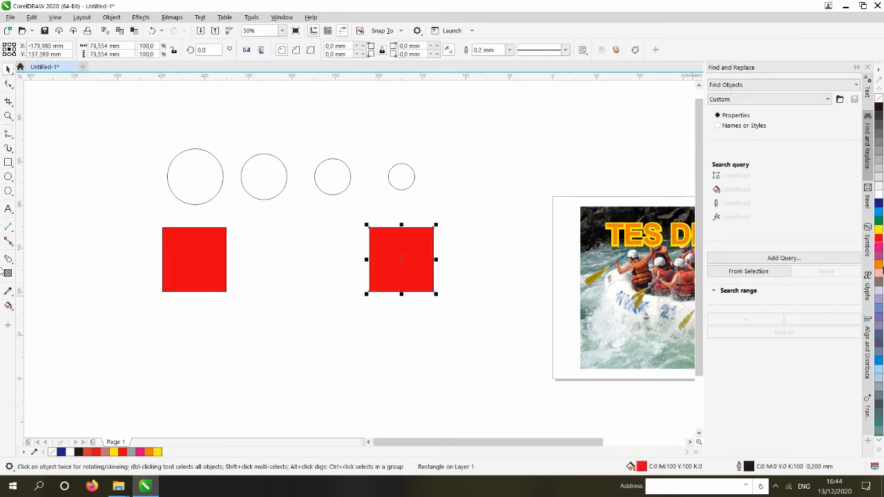
{"action": "left_click", "coordinate": [879, 230]}
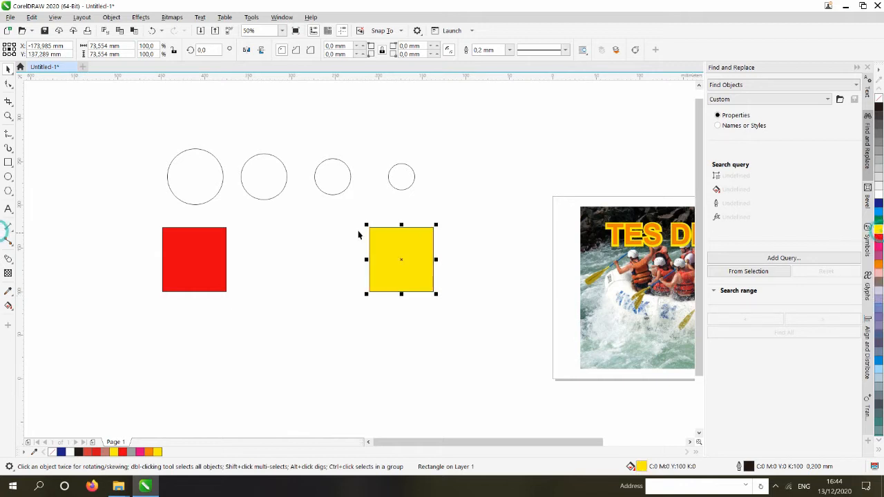
Blend the red square into the yellow square in a straight line
{"action": "left_click", "coordinate": [176, 259]}
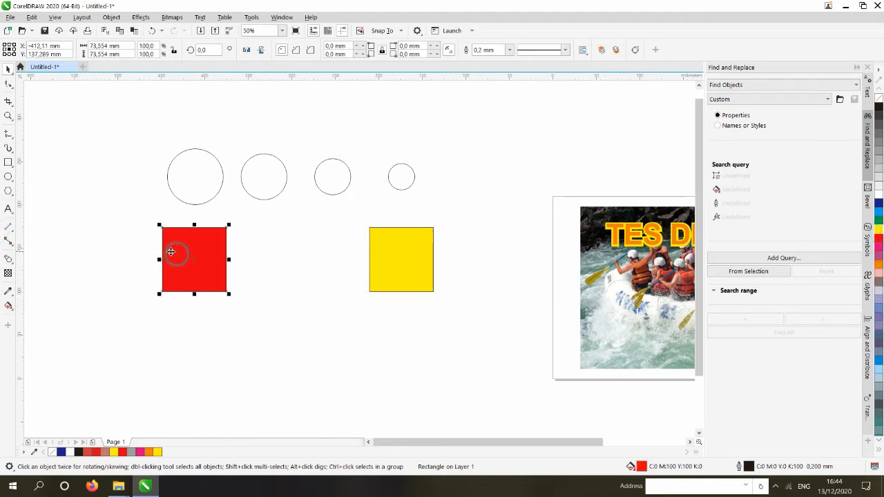
{"action": "left_click", "coordinate": [8, 259]}
{"action": "left_click_drag", "start_coordinate": [205, 265], "coordinate": [394, 263]}
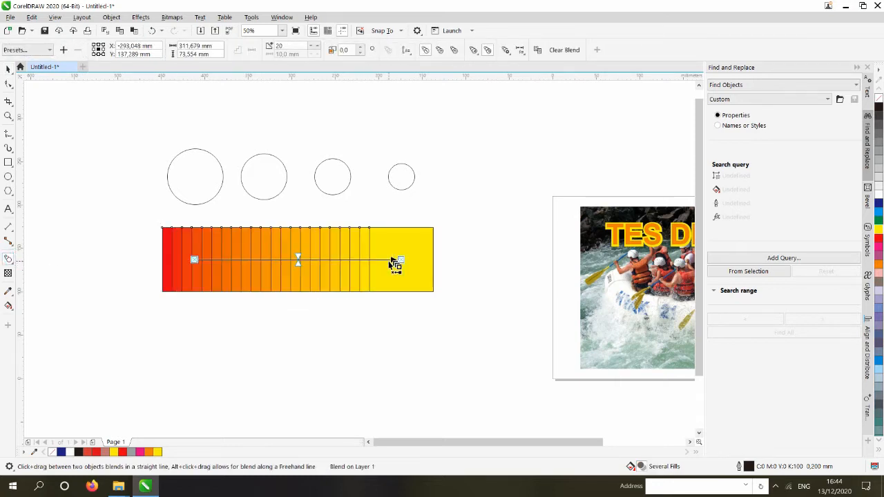
Select the red-to-yellow square blend, remove its outline and deselect it
{"action": "left_click", "coordinate": [8, 67]}
{"action": "left_click_drag", "start_coordinate": [91, 211], "coordinate": [504, 359]}
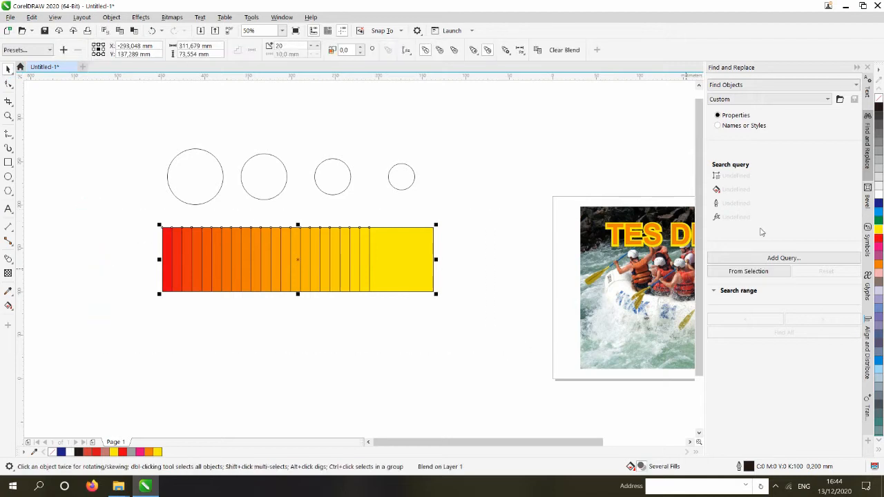
{"action": "left_click", "coordinate": [545, 113]}
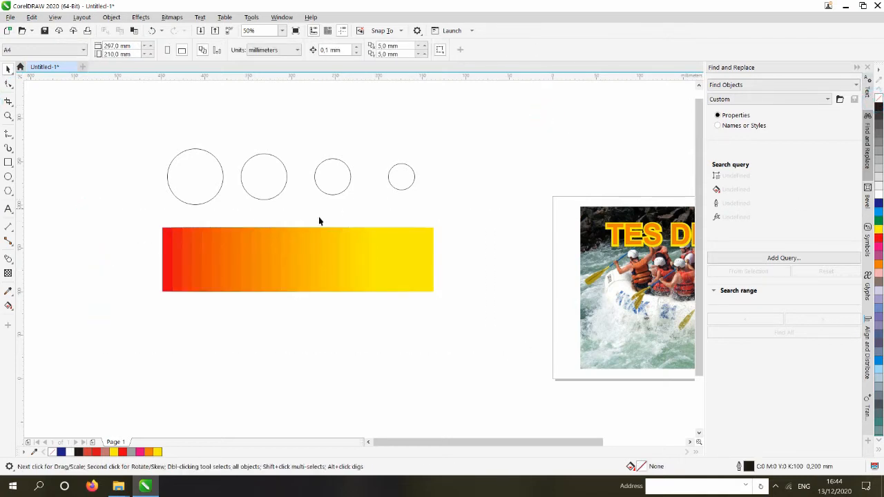
Try different step counts for the red-to-yellow blend, including 30 and 5
{"action": "left_click", "coordinate": [300, 229]}
{"action": "left_click", "coordinate": [281, 47]}
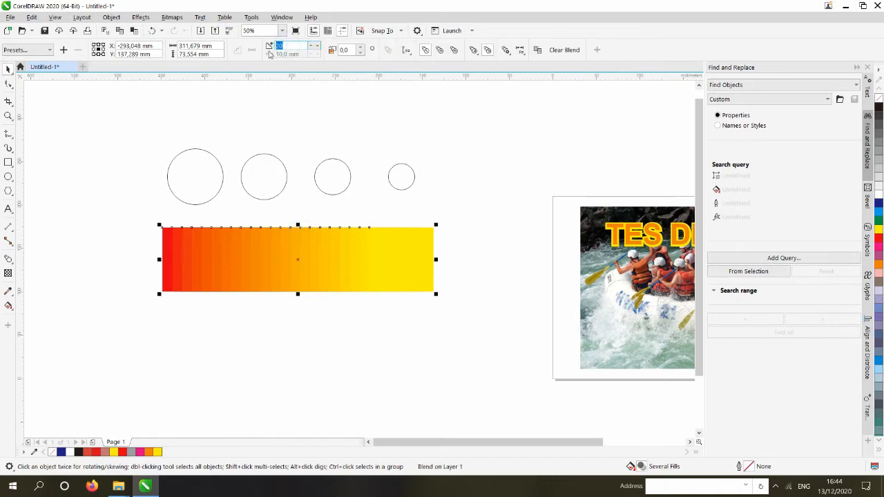
{"action": "type", "text": "30"}
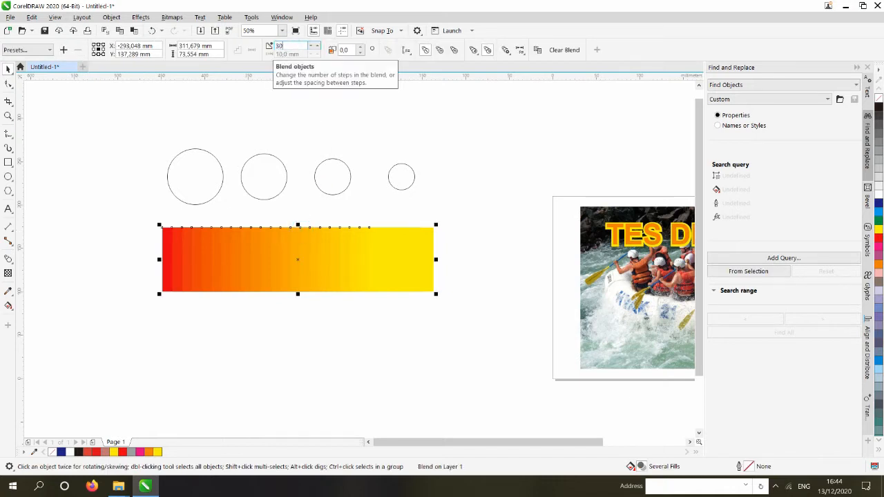
{"action": "key", "text": "Return"}
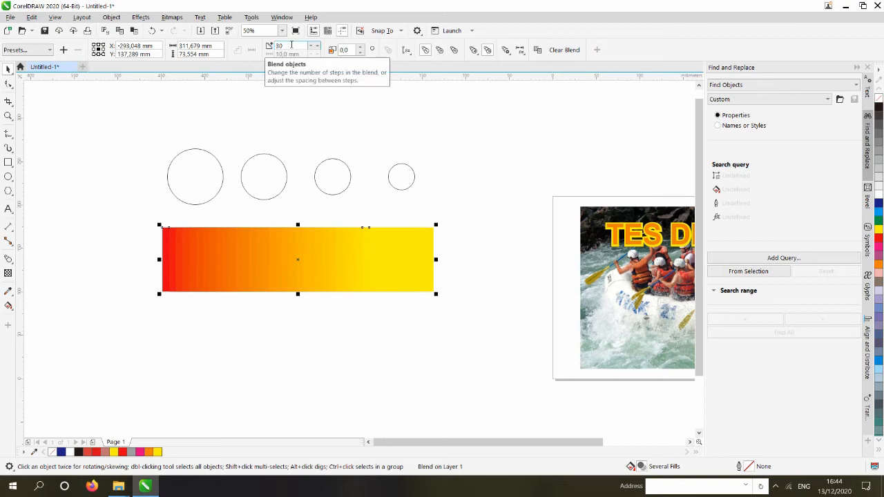
{"action": "left_click_drag", "start_coordinate": [291, 45], "coordinate": [267, 52]}
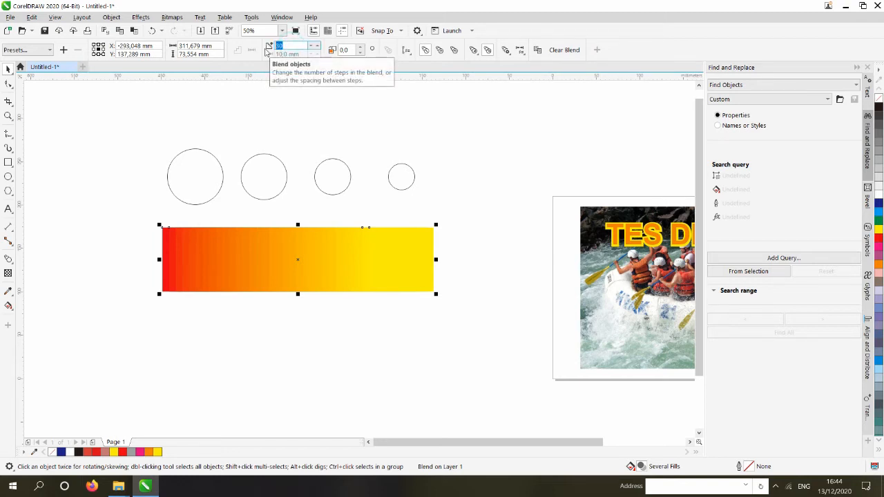
{"action": "type", "text": "20"}
{"action": "key", "text": "Return"}
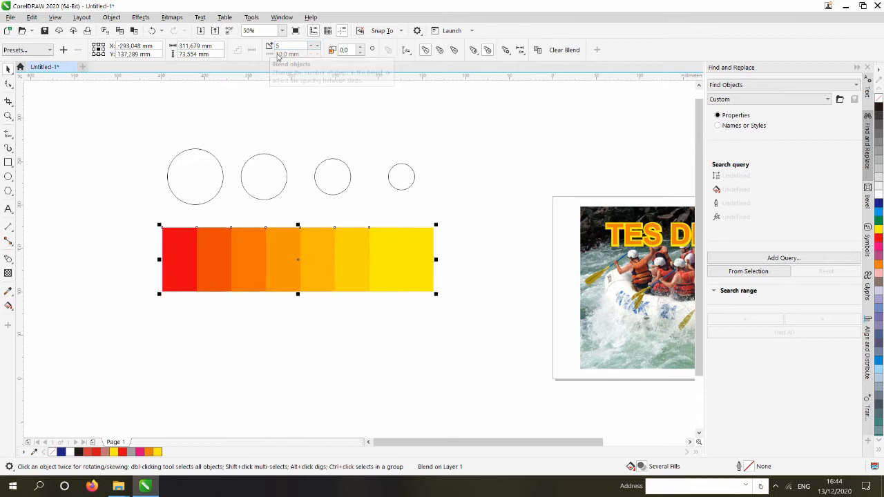
Try fewer steps for the red-to-yellow blend, end with 4 steps and deselect it
{"action": "left_click_drag", "start_coordinate": [284, 46], "coordinate": [251, 55]}
{"action": "type", "text": "3"}
{"action": "key", "text": "Return"}
{"action": "type", "text": "2"}
{"action": "key", "text": "Return"}
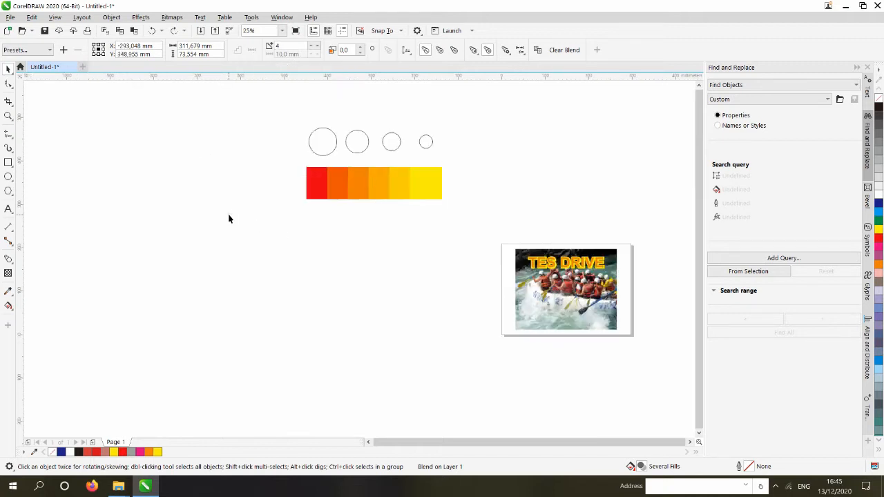
{"action": "left_click", "coordinate": [229, 214]}
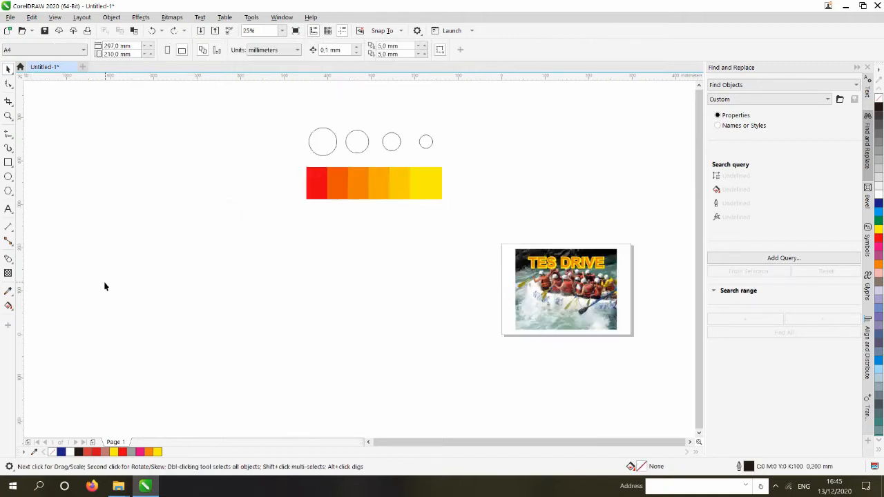
{"action": "left_click", "coordinate": [11, 262]}
{"action": "left_click", "coordinate": [12, 263]}
{"action": "left_click", "coordinate": [12, 262]}
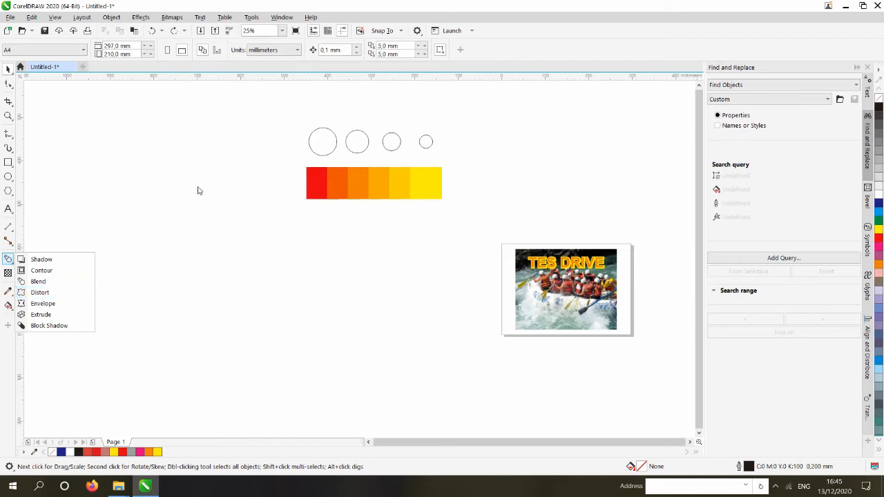
{"action": "left_click", "coordinate": [8, 161]}
{"action": "left_click_drag", "start_coordinate": [292, 234], "coordinate": [370, 305]}
{"action": "left_click", "coordinate": [8, 67]}
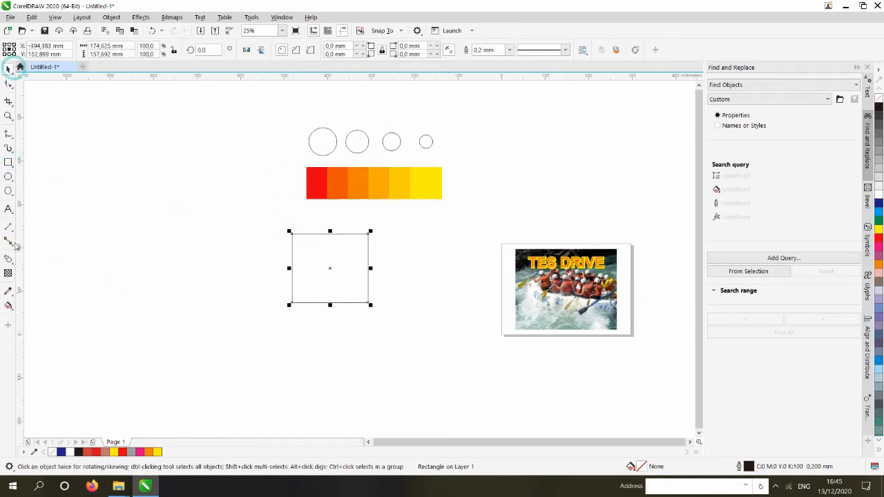
{"action": "left_click", "coordinate": [9, 261]}
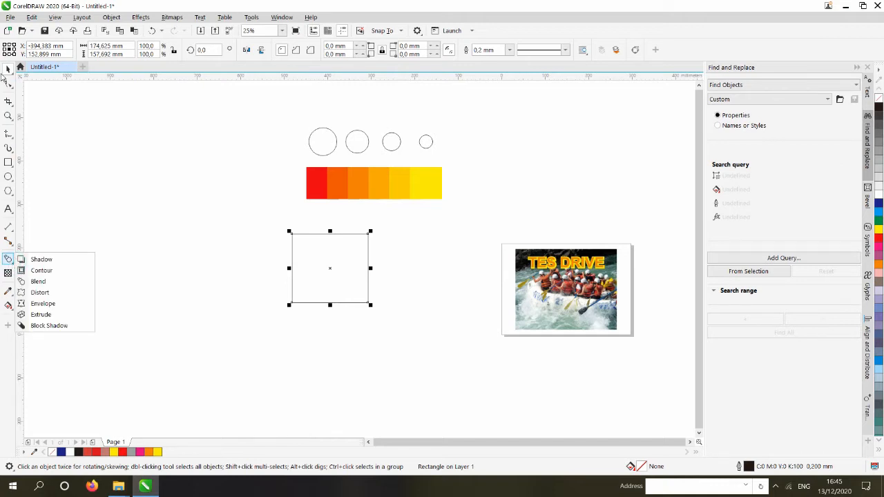
{"action": "left_click", "coordinate": [8, 69]}
{"action": "left_click", "coordinate": [119, 120]}
{"action": "left_click", "coordinate": [308, 264]}
{"action": "key", "text": "Delete"}
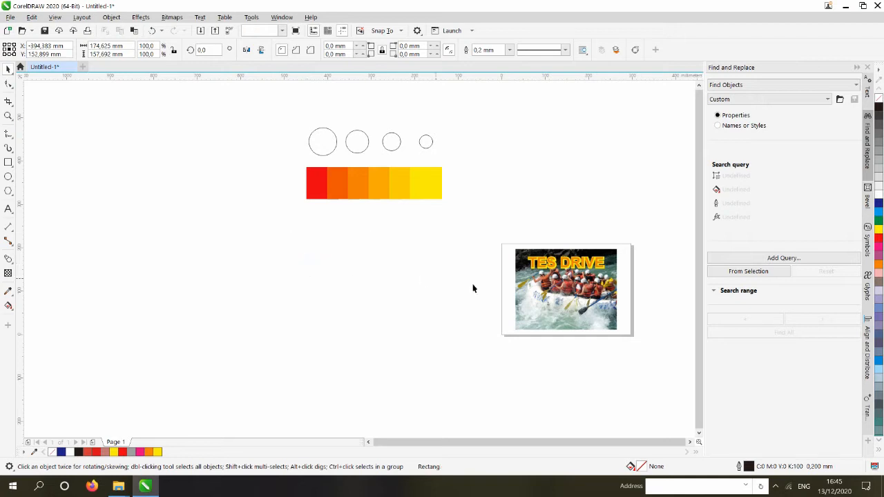
Place a copy of the orange TES DRIVE text on the empty canvas beside the photo
{"action": "left_click", "coordinate": [556, 266]}
{"action": "left_click_drag", "start_coordinate": [556, 266], "coordinate": [321, 226]}
{"action": "left_click", "coordinate": [235, 243]}
{"action": "left_click", "coordinate": [291, 266]}
{"action": "scroll", "coordinate": [293, 272], "scroll_direction": "up", "scroll_amount": 1}
Try the Distort tool on the copied TES DRIVE text, varying the strength and direction of the push and pull distortion
{"action": "left_click", "coordinate": [13, 263]}
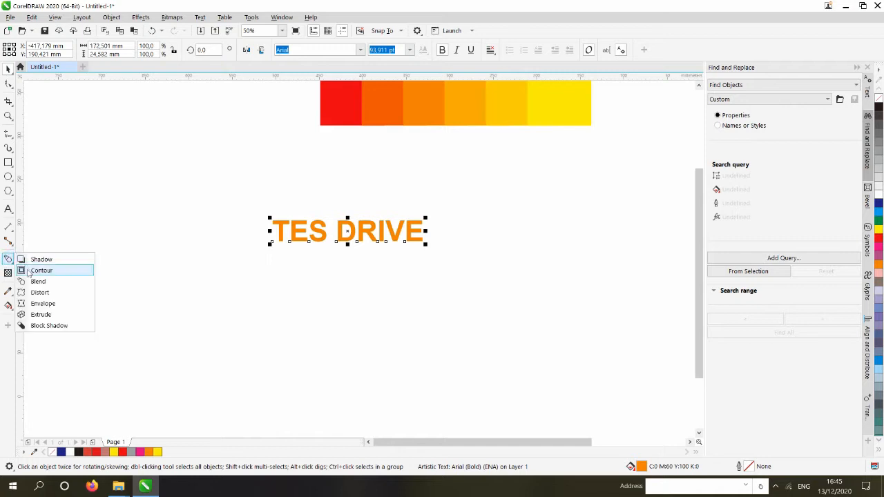
{"action": "left_click", "coordinate": [39, 293]}
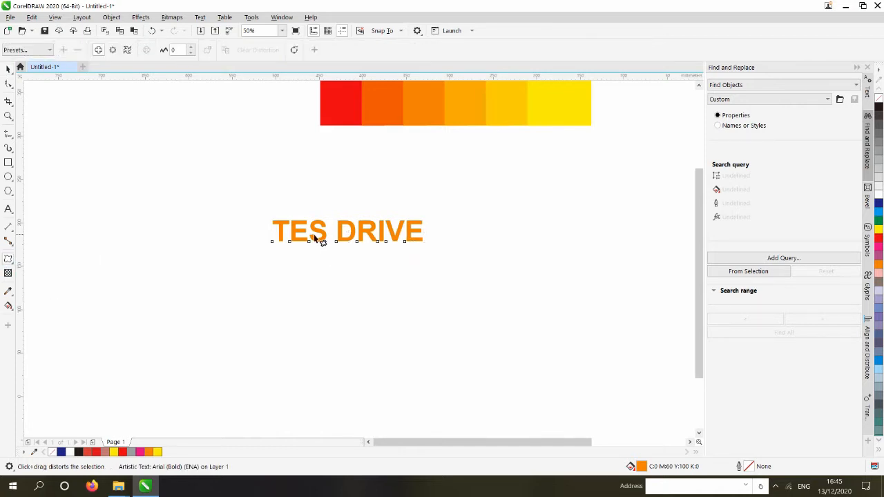
{"action": "left_click_drag", "start_coordinate": [328, 242], "coordinate": [367, 276]}
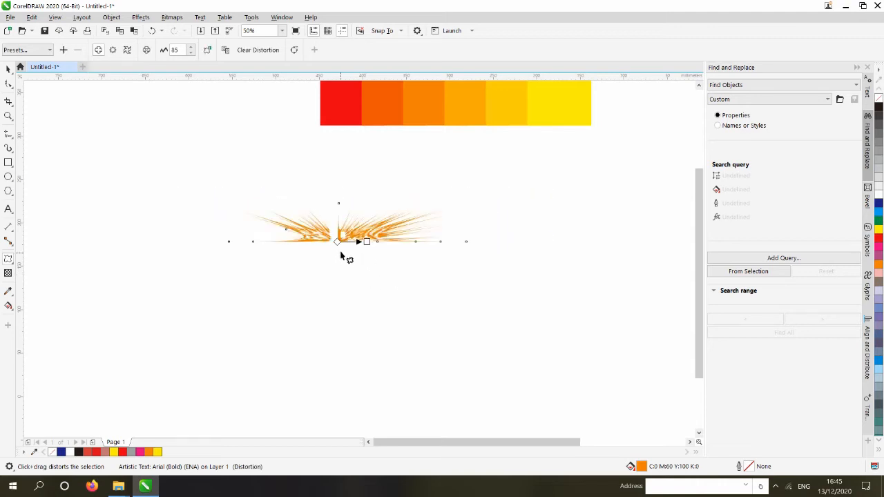
{"action": "left_click_drag", "start_coordinate": [336, 241], "coordinate": [333, 299]}
{"action": "scroll", "coordinate": [407, 220], "scroll_direction": "up", "scroll_amount": 1}
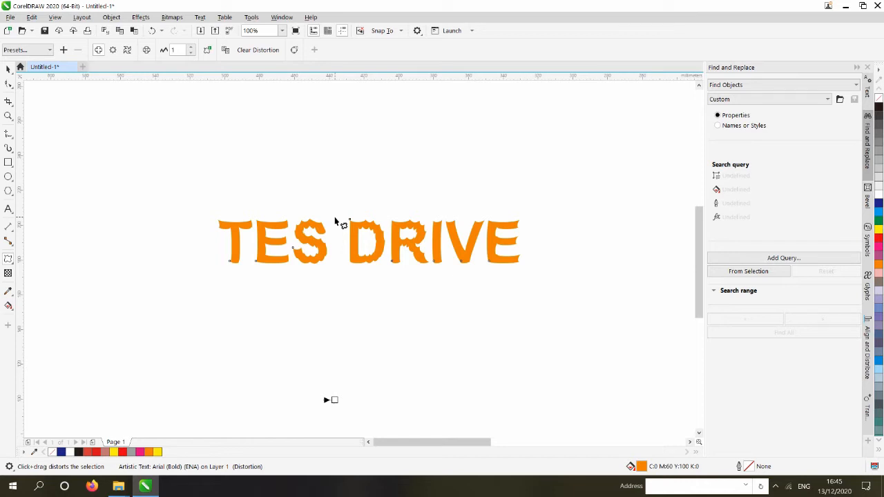
Undo the distortion and the copying of the TES DRIVE text
{"action": "left_click", "coordinate": [9, 69]}
{"action": "scroll", "coordinate": [384, 227], "scroll_direction": "down", "scroll_amount": 2}
{"action": "left_click", "coordinate": [260, 189]}
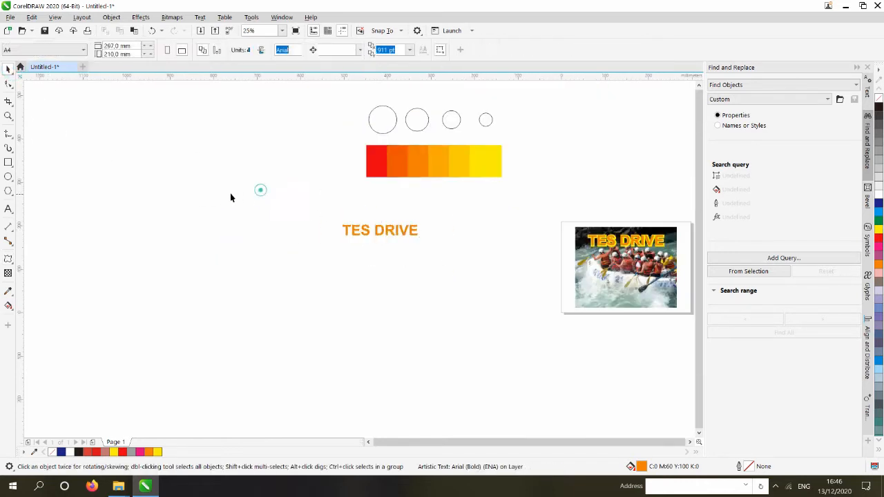
{"action": "left_click_drag", "start_coordinate": [367, 232], "coordinate": [613, 241]}
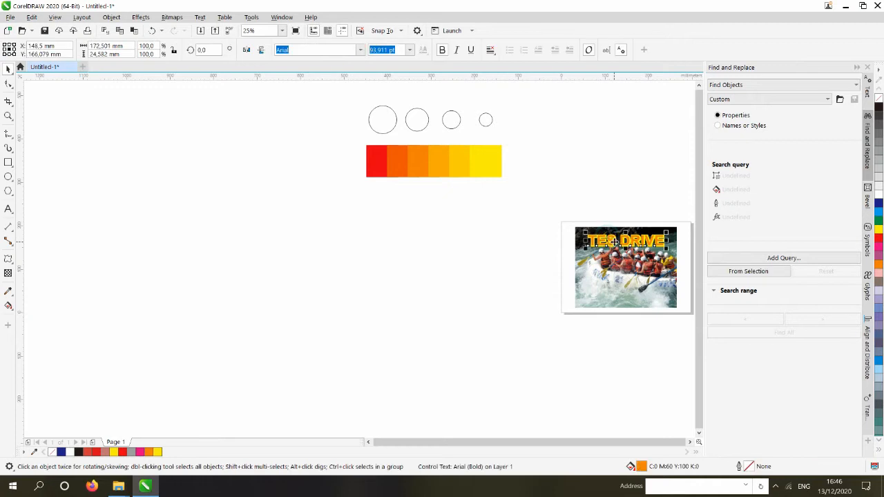
Copy the orange TES DRIVE text from the photo to the empty canvas and select the copy
{"action": "left_click", "coordinate": [9, 259]}
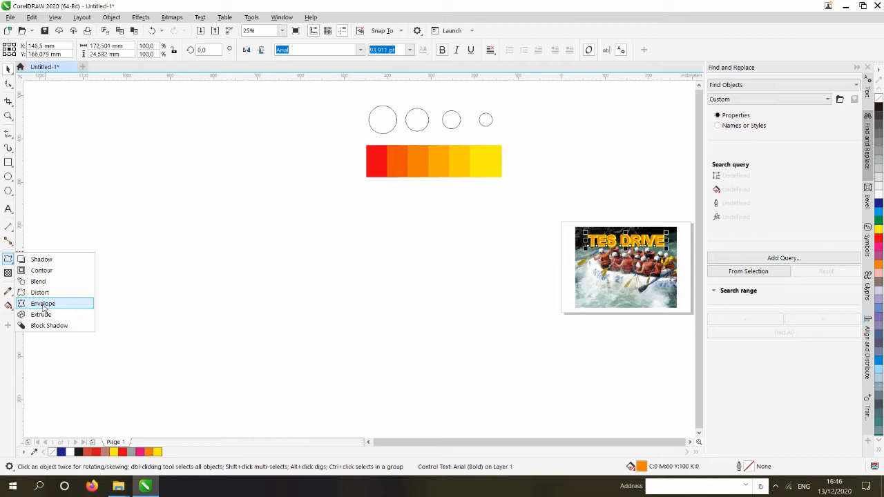
{"action": "left_click", "coordinate": [242, 244]}
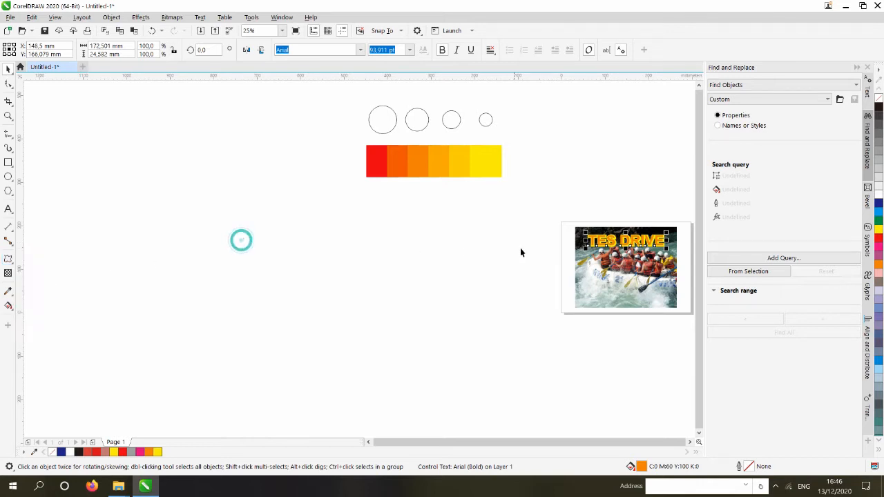
{"action": "left_click", "coordinate": [525, 217]}
{"action": "left_click", "coordinate": [588, 240]}
{"action": "left_click_drag", "start_coordinate": [604, 247], "coordinate": [310, 250]}
{"action": "left_click", "coordinate": [231, 214]}
{"action": "scroll", "coordinate": [316, 250], "scroll_direction": "up", "scroll_amount": 1}
{"action": "left_click", "coordinate": [316, 250]}
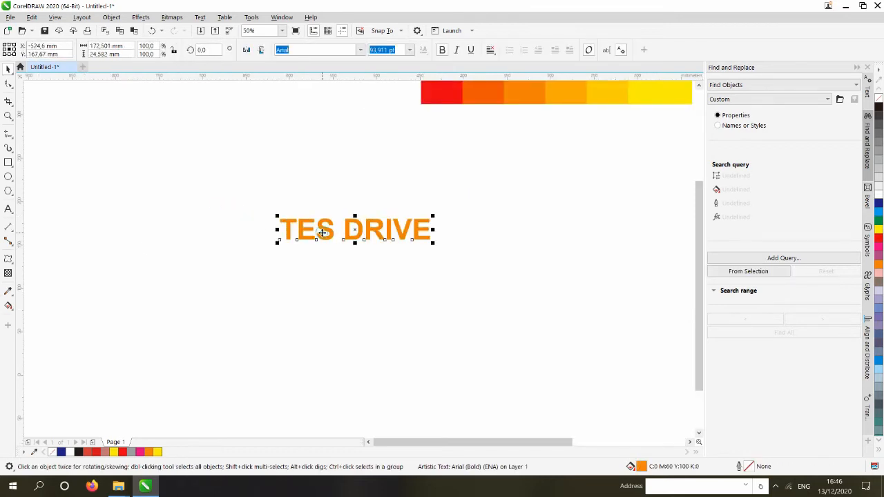
Apply an envelope to the TES DRIVE copy, raising both upper corners and bowing the top edge downward without its middle node
{"action": "left_click", "coordinate": [8, 259]}
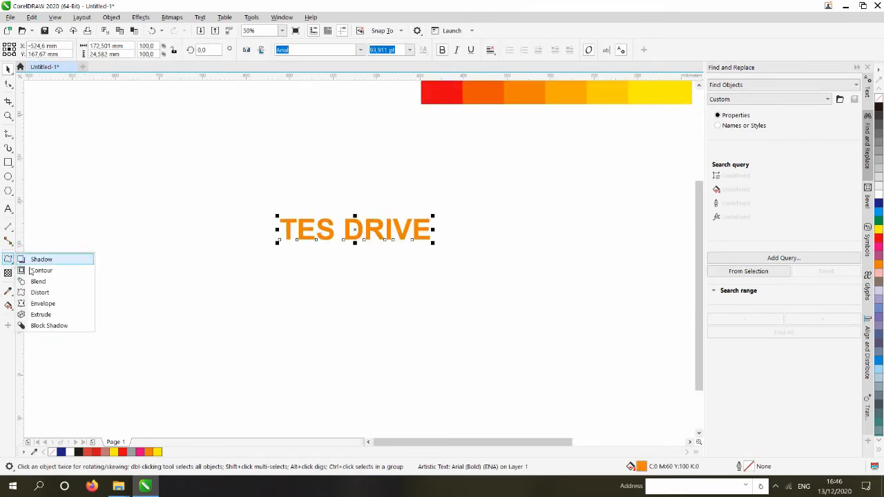
{"action": "left_click", "coordinate": [43, 303]}
{"action": "scroll", "coordinate": [356, 219], "scroll_direction": "up", "scroll_amount": 1}
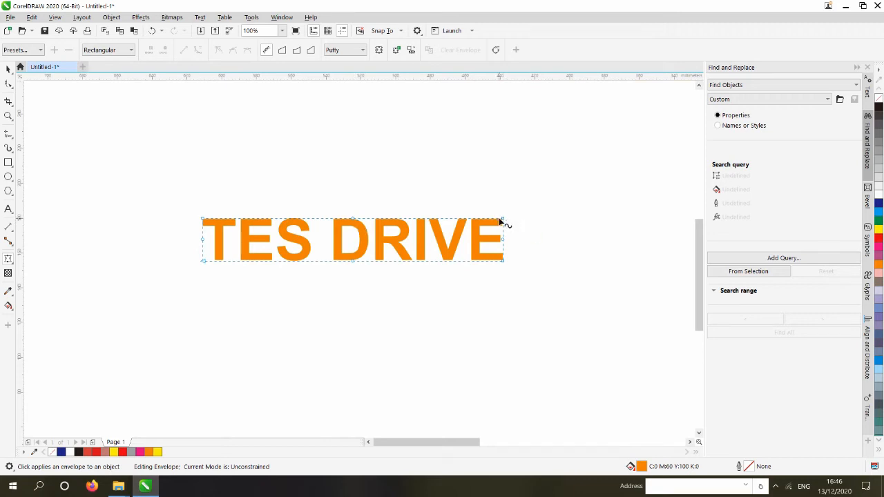
{"action": "left_click_drag", "start_coordinate": [504, 221], "coordinate": [503, 182]}
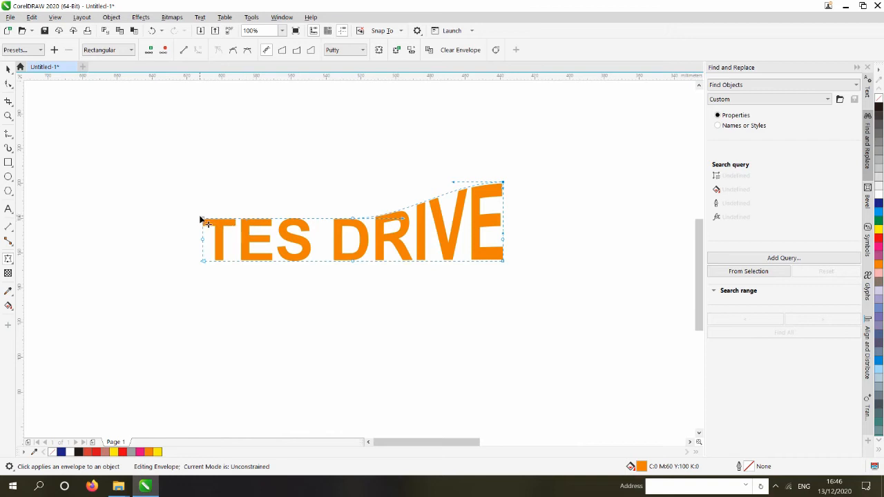
{"action": "left_click_drag", "start_coordinate": [203, 221], "coordinate": [202, 182]}
{"action": "left_click_drag", "start_coordinate": [204, 220], "coordinate": [201, 167]}
{"action": "mouse_move", "coordinate": [352, 220]}
{"action": "left_mouse_down"}
{"action": "mouse_move", "coordinate": [338, 174]}
{"action": "mouse_move", "coordinate": [347, 178]}
{"action": "mouse_move", "coordinate": [351, 216]}
{"action": "left_mouse_up"}
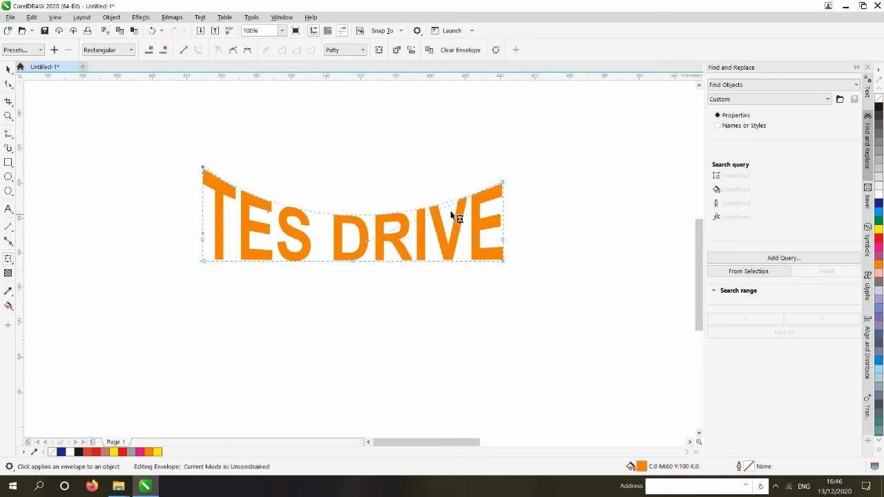
{"action": "left_click_drag", "start_coordinate": [504, 184], "coordinate": [508, 169]}
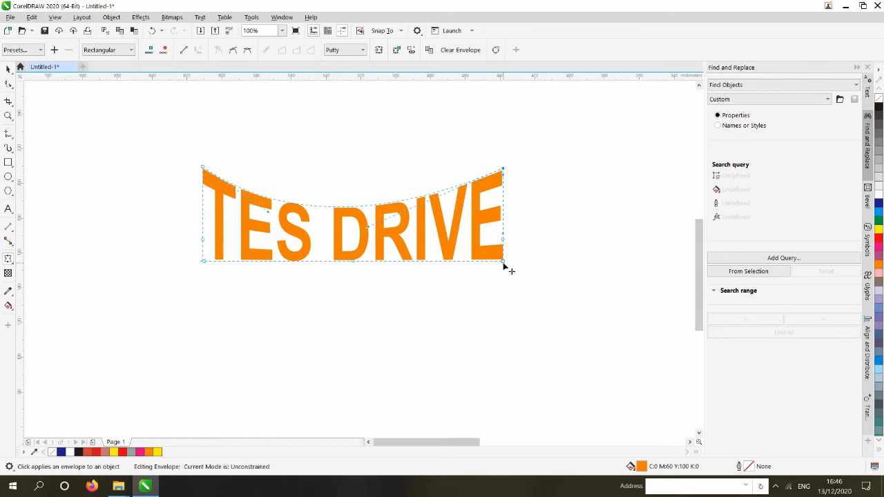
Pull the envelope's two lower corners down and delete the middle node of its bottom edge
{"action": "left_click_drag", "start_coordinate": [504, 263], "coordinate": [505, 306]}
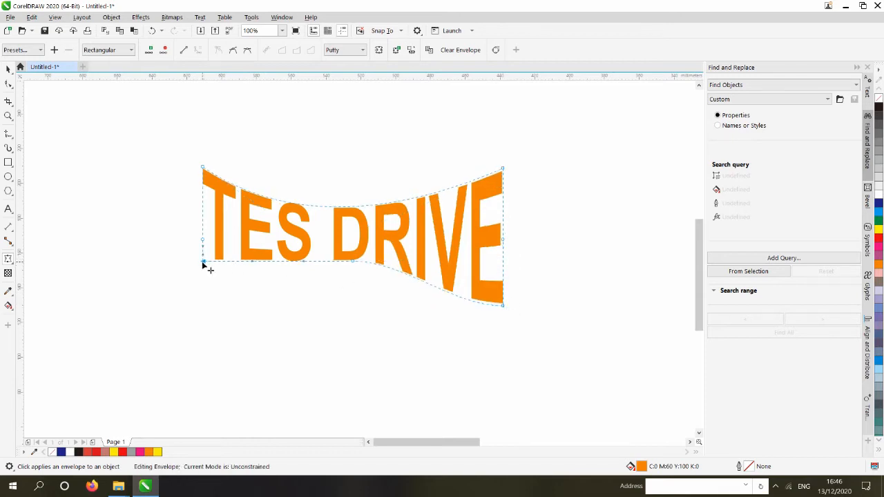
{"action": "left_click_drag", "start_coordinate": [203, 264], "coordinate": [205, 313]}
{"action": "scroll", "coordinate": [371, 276], "scroll_direction": "up", "scroll_amount": 1}
{"action": "scroll", "coordinate": [367, 268], "scroll_direction": "up", "scroll_amount": 1}
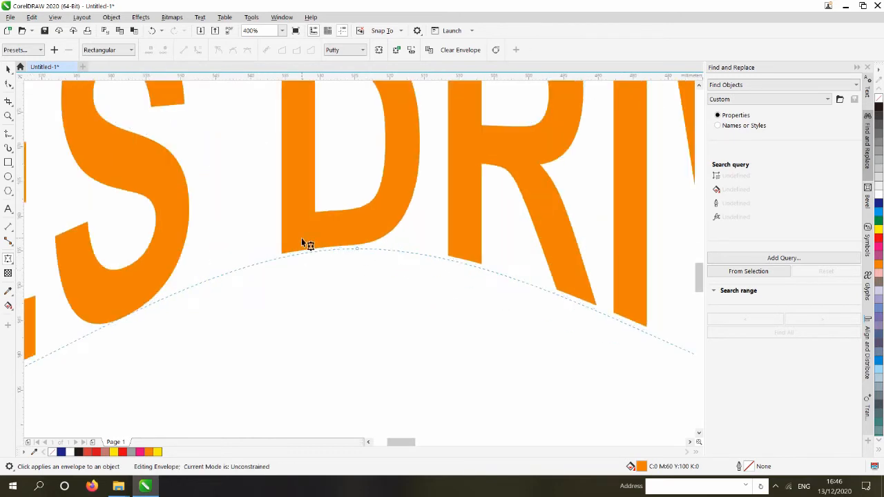
{"action": "left_click_drag", "start_coordinate": [245, 219], "coordinate": [404, 297]}
{"action": "scroll", "coordinate": [343, 231], "scroll_direction": "down", "scroll_amount": 1}
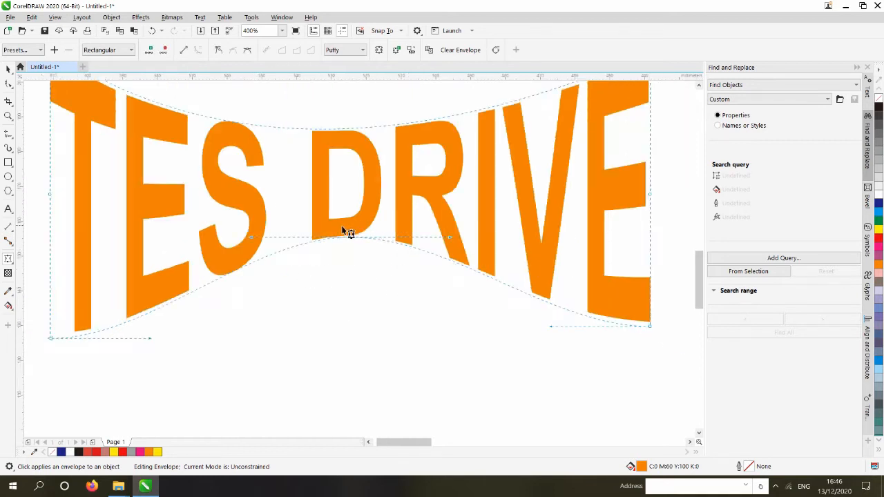
{"action": "key", "text": "Delete"}
{"action": "scroll", "coordinate": [342, 226], "scroll_direction": "down", "scroll_amount": 1}
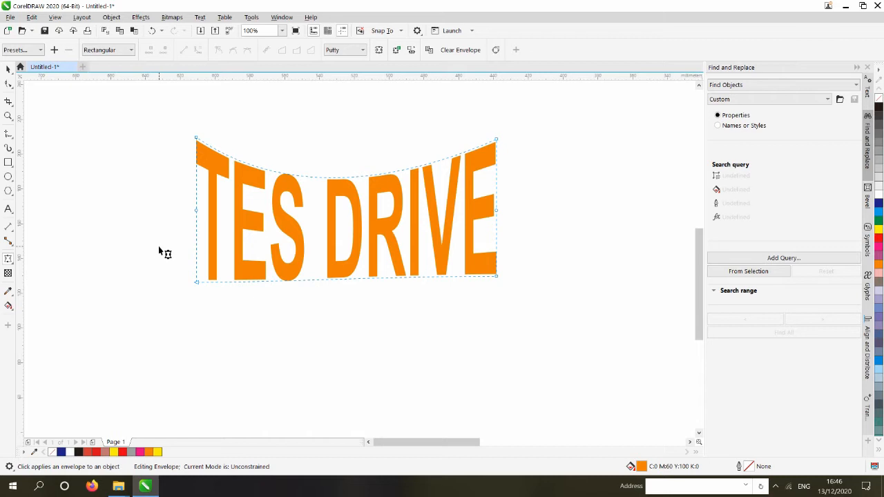
Bend the envelope's bottom edge upward at its middle
{"action": "left_click", "coordinate": [198, 283]}
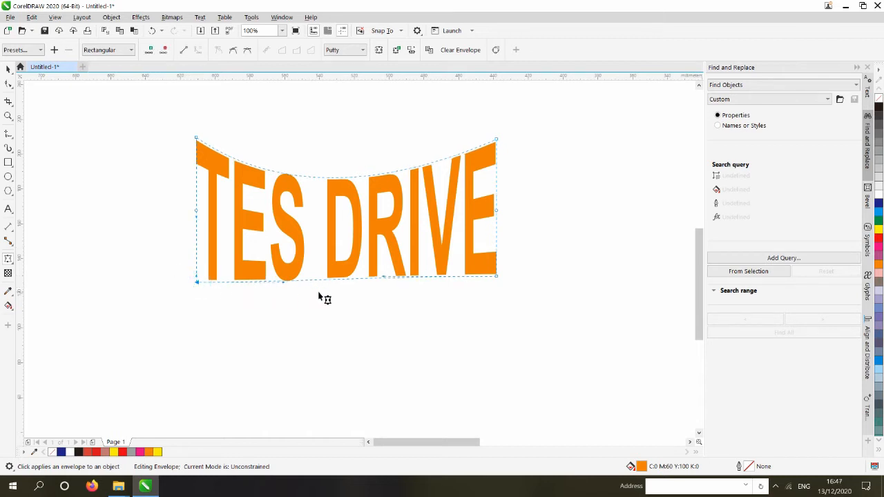
{"action": "left_click", "coordinate": [340, 281]}
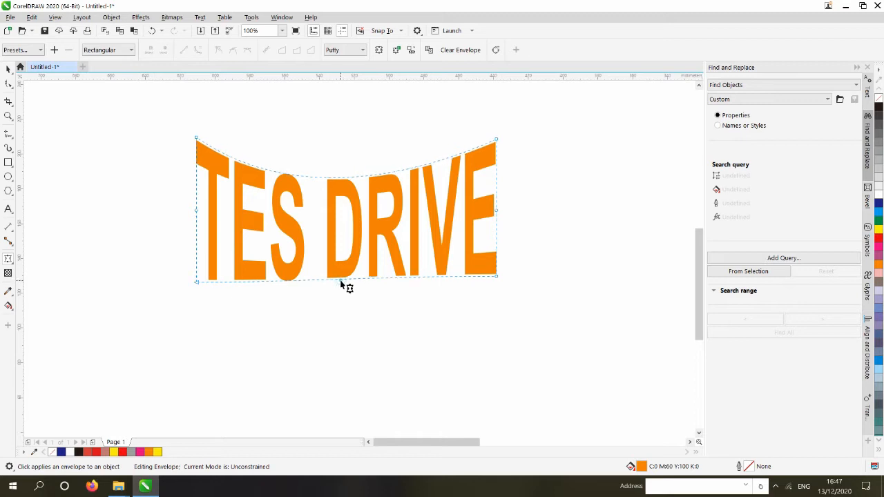
{"action": "left_click_drag", "start_coordinate": [342, 283], "coordinate": [343, 251]}
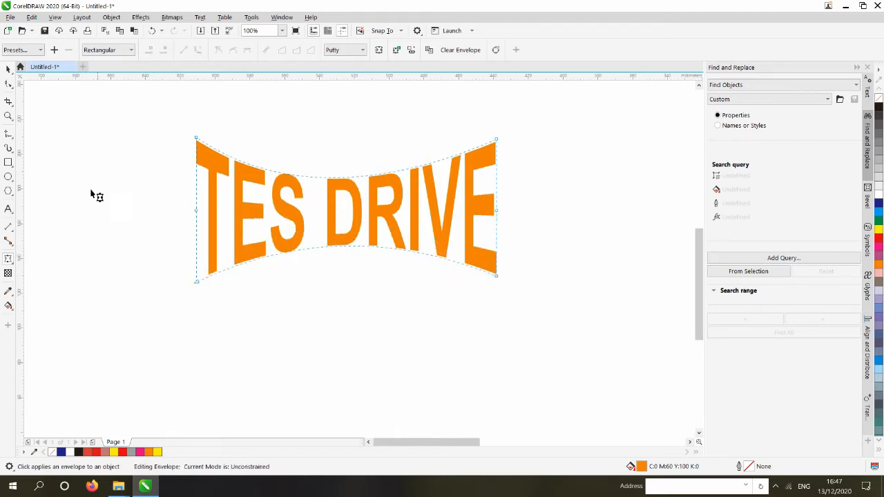
Replace the wording of the enveloped text with DUTA MINANG and deselect it
{"action": "left_click", "coordinate": [9, 209]}
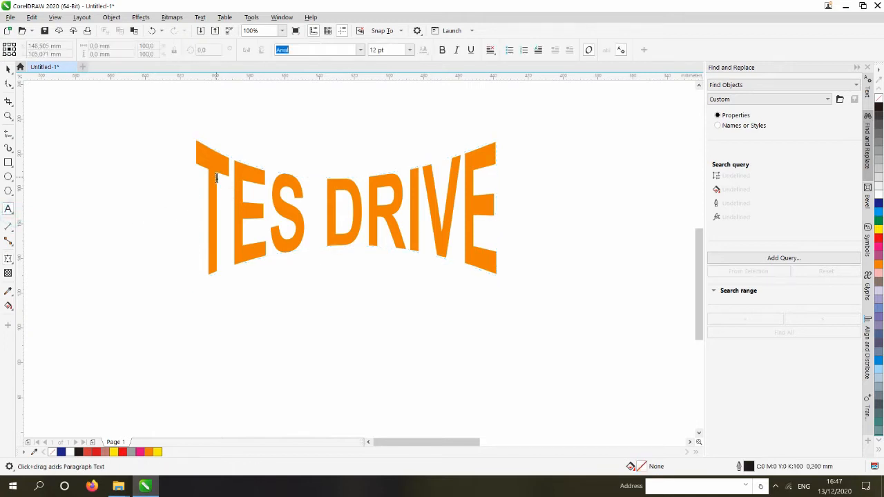
{"action": "left_click", "coordinate": [216, 176]}
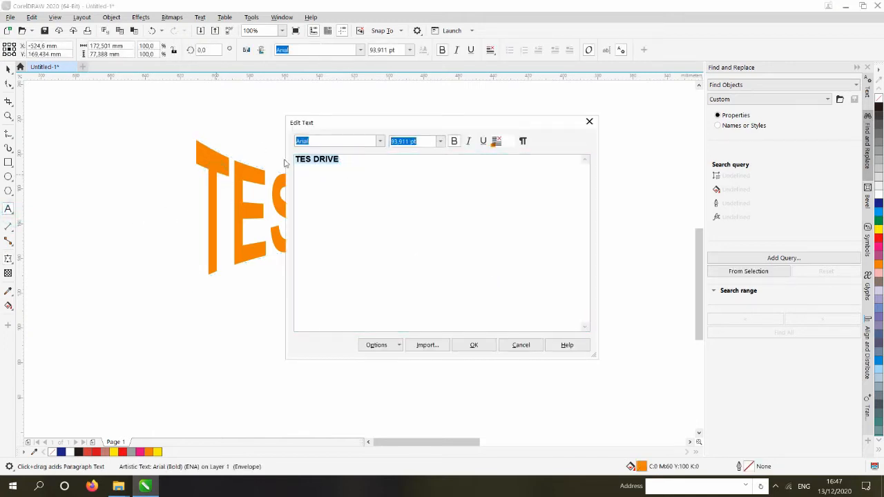
{"action": "type", "text": "DUTA MINANG"}
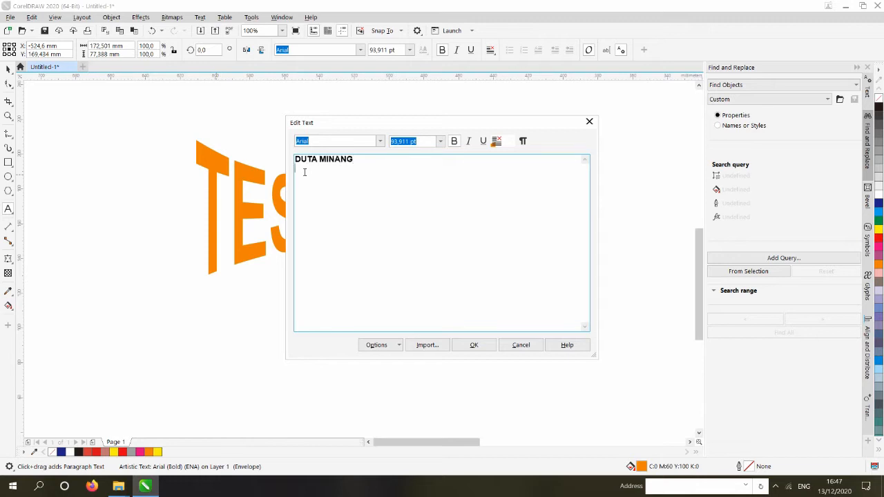
{"action": "left_click", "coordinate": [489, 347]}
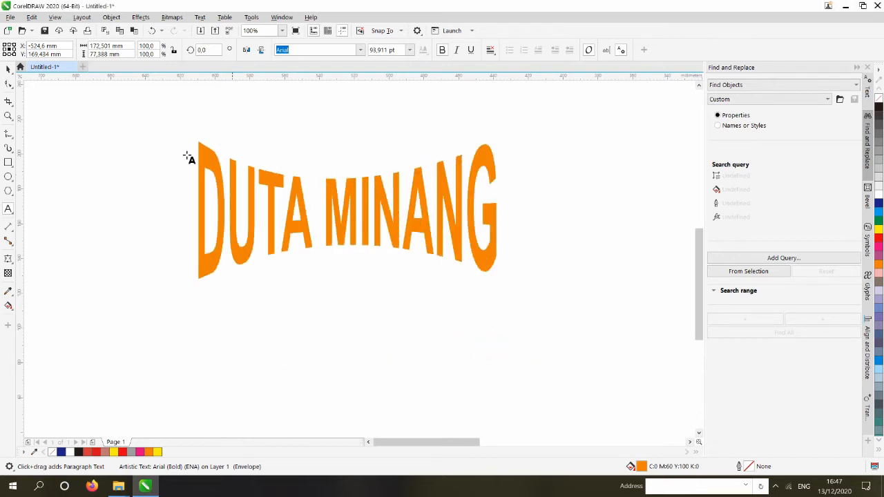
{"action": "left_click", "coordinate": [6, 71]}
{"action": "scroll", "coordinate": [428, 279], "scroll_direction": "down", "scroll_amount": 3}
{"action": "left_click", "coordinate": [426, 298]}
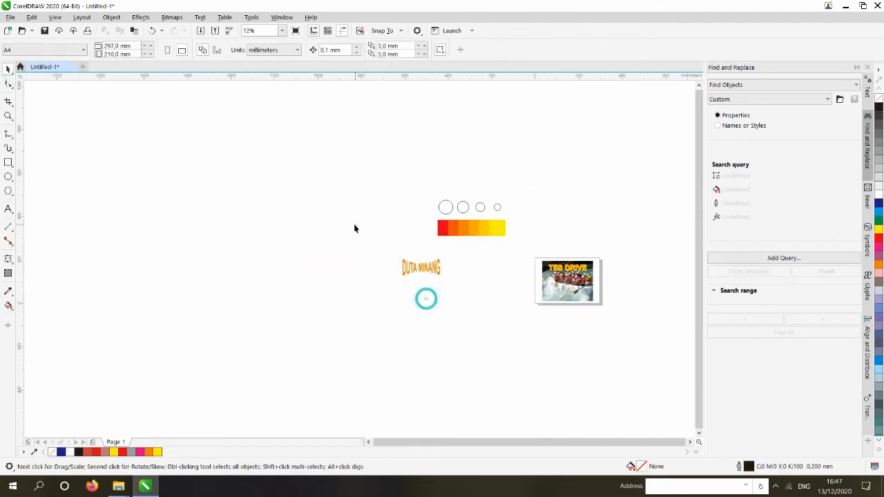
Place a red-filled rectangle about 314 × 145 mm behind the DUTA MINANG text
{"action": "left_click_drag", "start_coordinate": [358, 231], "coordinate": [450, 277]}
{"action": "scroll", "coordinate": [452, 279], "scroll_direction": "up", "scroll_amount": 1}
{"action": "left_click", "coordinate": [452, 283]}
{"action": "left_click", "coordinate": [9, 161]}
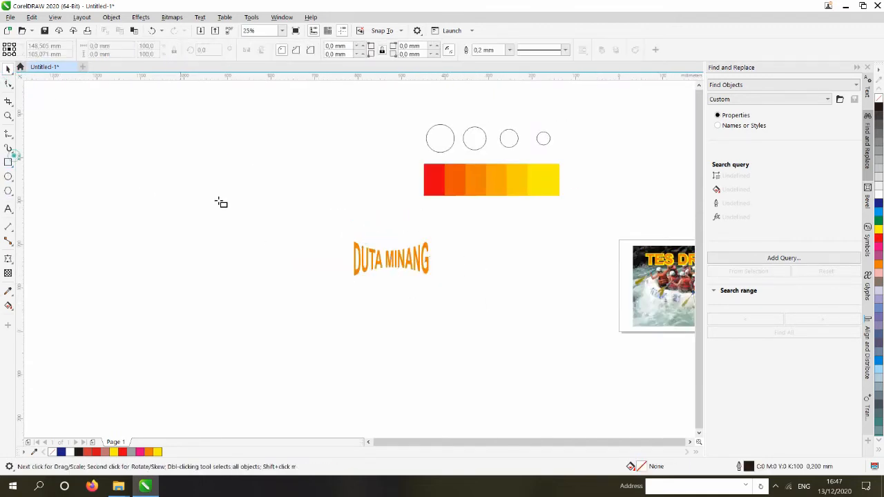
{"action": "left_click_drag", "start_coordinate": [323, 226], "coordinate": [461, 290]}
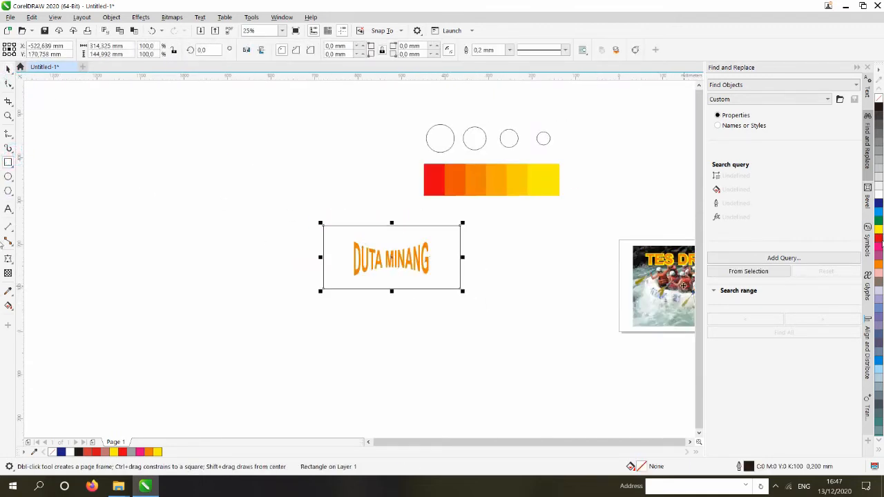
{"action": "left_click", "coordinate": [879, 239]}
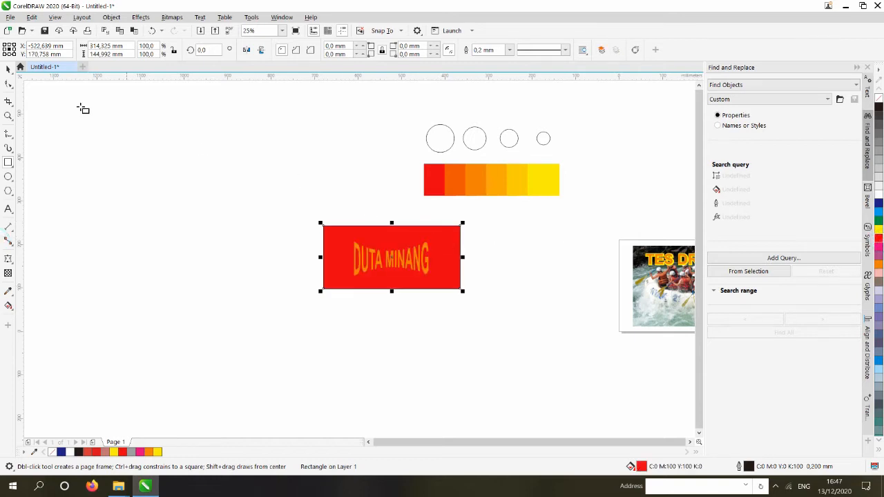
Fill the DUTA MINANG text with yellow and enlarge it from its centre to about 237 × 109 mm
{"action": "left_click", "coordinate": [8, 69]}
{"action": "left_click_drag", "start_coordinate": [235, 238], "coordinate": [457, 281]}
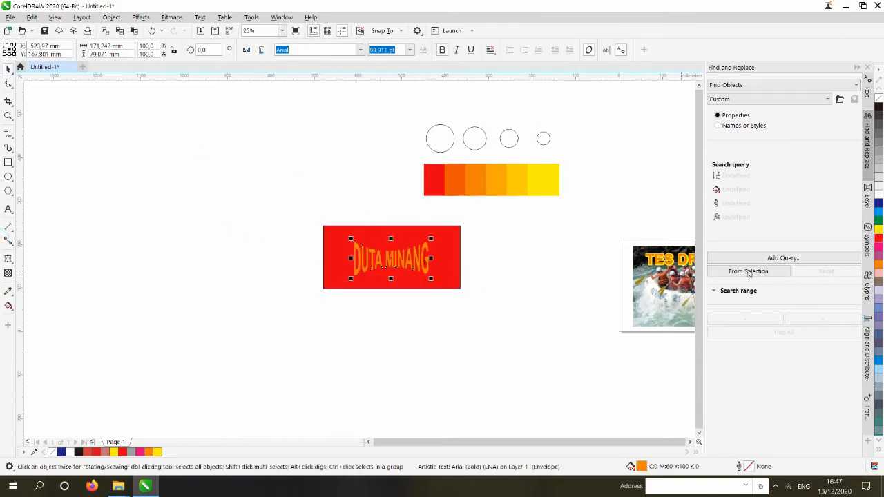
{"action": "left_click", "coordinate": [878, 229]}
{"action": "left_click_drag", "start_coordinate": [253, 223], "coordinate": [441, 276]}
{"action": "left_click_drag", "start_coordinate": [432, 238], "coordinate": [445, 234]}
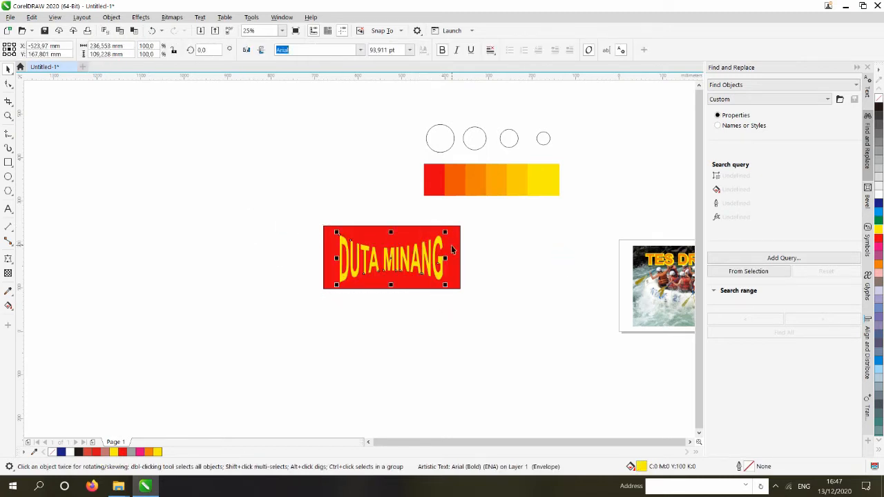
Remove the outline from the red rectangle behind the DUTA MINANG text
{"action": "left_click", "coordinate": [491, 257]}
{"action": "left_click", "coordinate": [453, 255]}
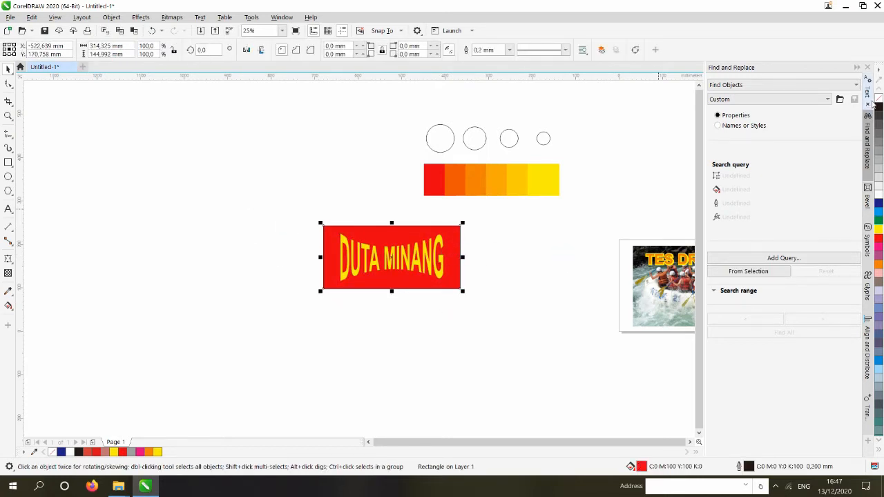
{"action": "right_click", "coordinate": [878, 99]}
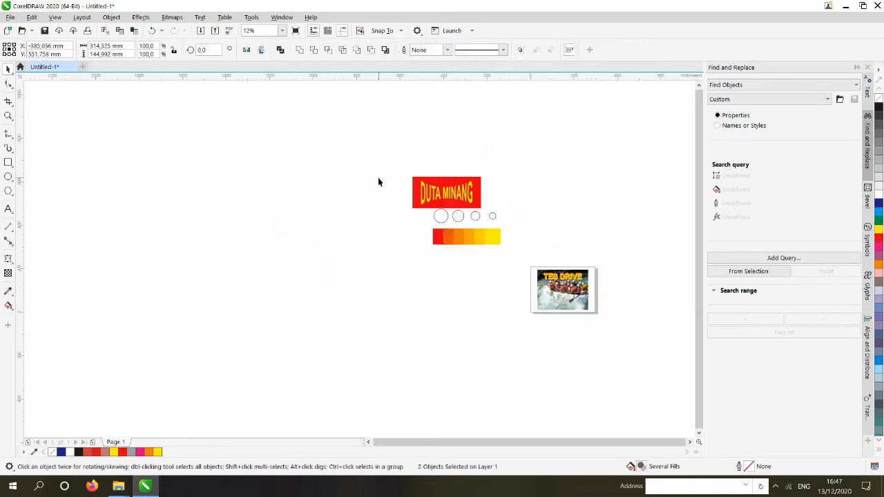
Delete the DUTA MINANG sign, the row of circles and the red-to-yellow blend beside the page
{"action": "left_click", "coordinate": [378, 178]}
{"action": "left_click_drag", "start_coordinate": [361, 139], "coordinate": [547, 272]}
{"action": "key", "text": "Delete"}
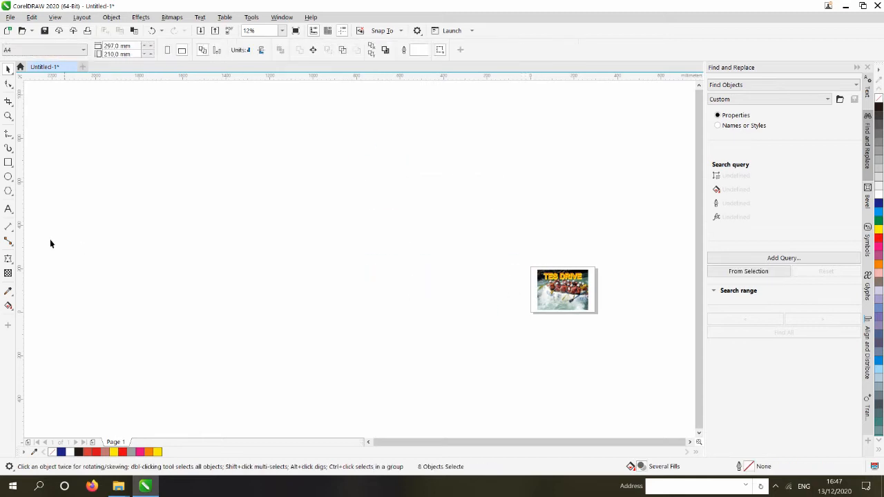
Place a copy of the orange TES DRIVE text in the empty area left of the page, centred at about X -242 mm, Y 139 mm
{"action": "left_click", "coordinate": [9, 263]}
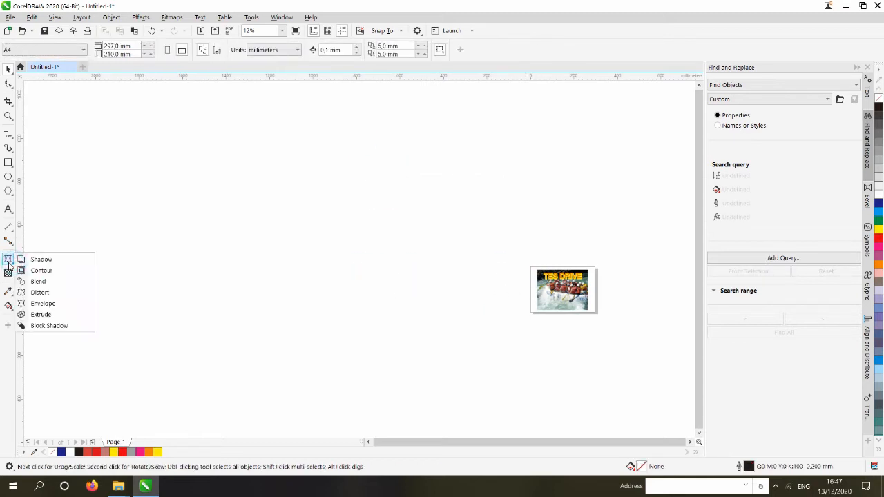
{"action": "left_click", "coordinate": [43, 316]}
{"action": "left_click", "coordinate": [8, 69]}
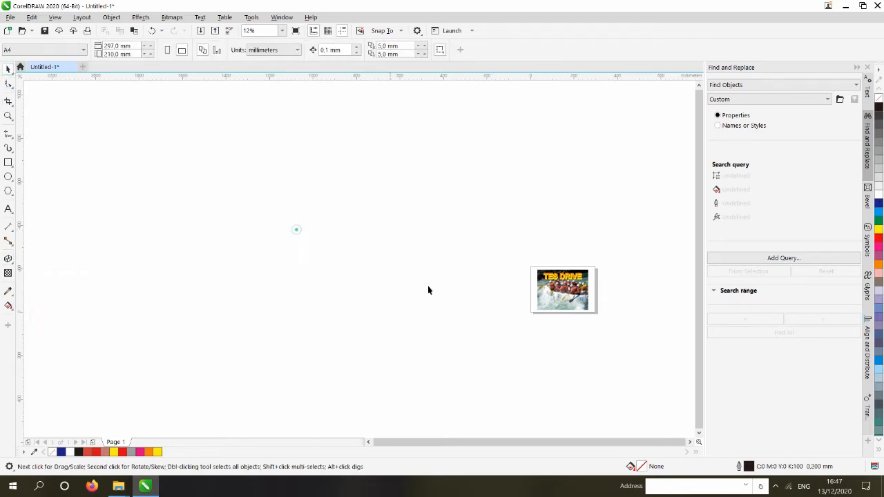
{"action": "scroll", "coordinate": [542, 300], "scroll_direction": "up", "scroll_amount": 2}
{"action": "left_click_drag", "start_coordinate": [585, 204], "coordinate": [246, 227]}
{"action": "left_click_drag", "start_coordinate": [163, 174], "coordinate": [385, 278]}
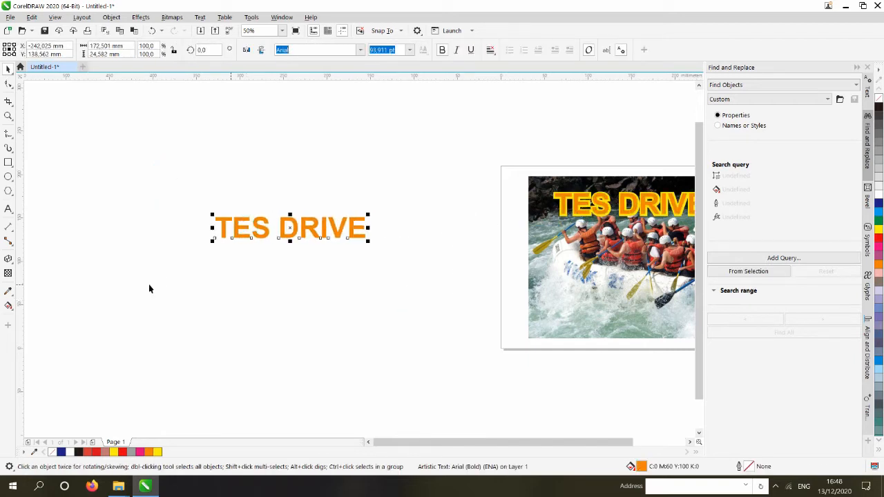
Extrude the copied TES DRIVE text with the vanishing point about 20 mm below its centre
{"action": "left_click", "coordinate": [9, 259]}
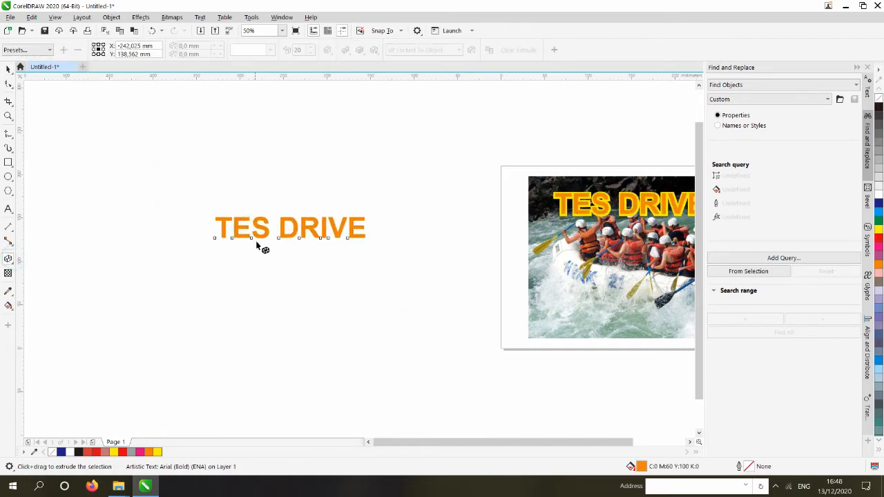
{"action": "scroll", "coordinate": [252, 237], "scroll_direction": "up", "scroll_amount": 2}
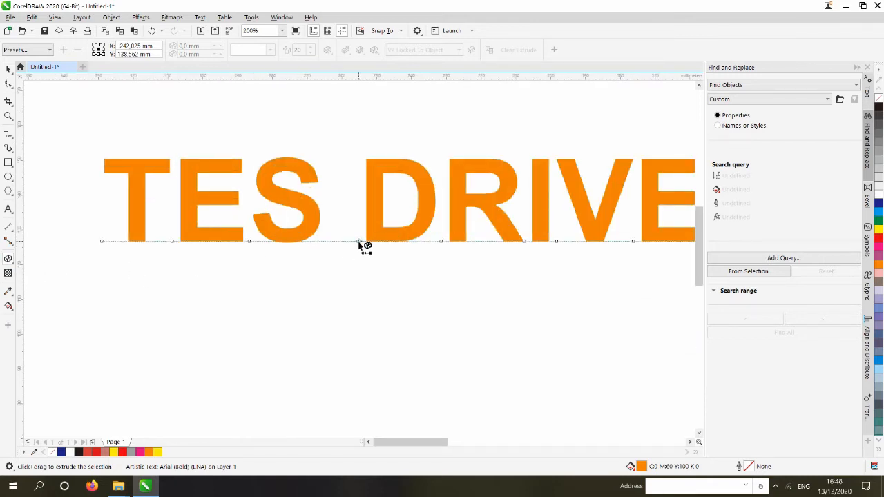
{"action": "left_click_drag", "start_coordinate": [361, 244], "coordinate": [407, 343]}
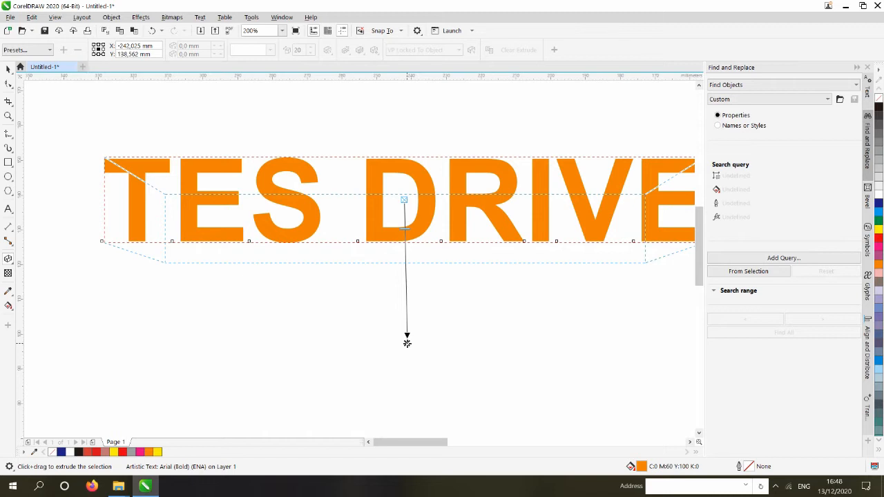
{"action": "left_click_drag", "start_coordinate": [407, 343], "coordinate": [403, 269]}
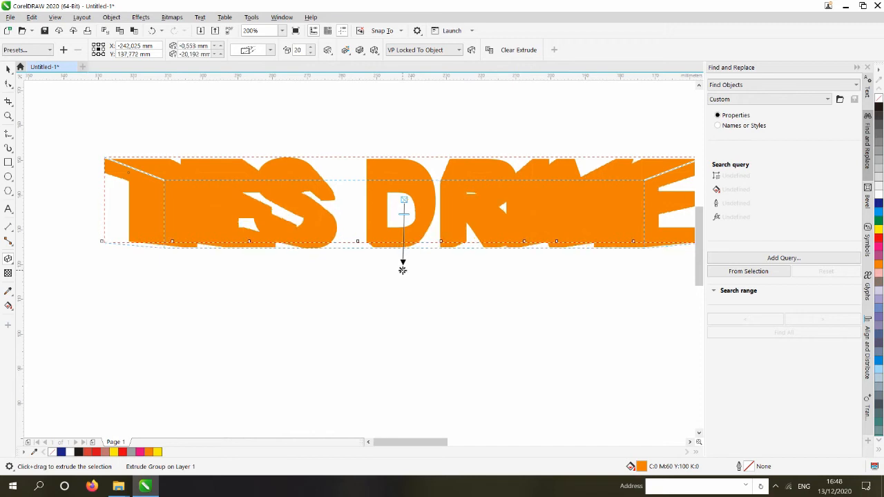
{"action": "left_click", "coordinate": [8, 69]}
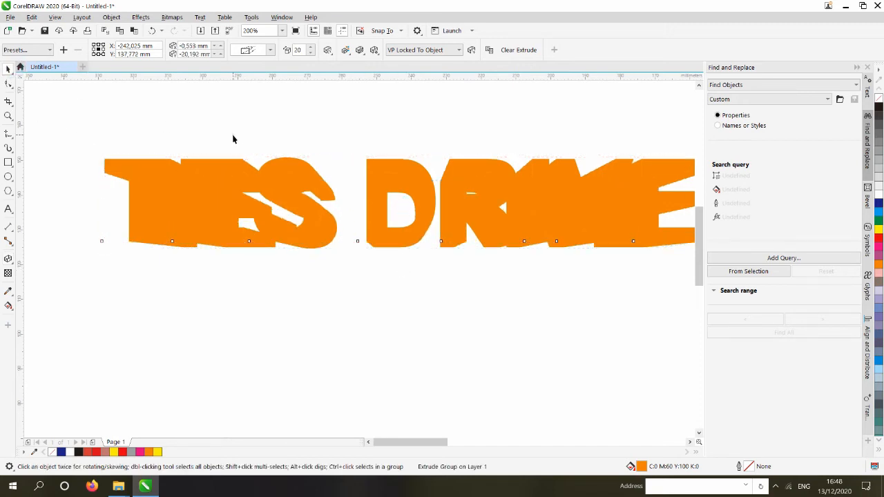
{"action": "scroll", "coordinate": [233, 154], "scroll_direction": "down", "scroll_amount": 2}
{"action": "key", "text": "ctrl+z"}
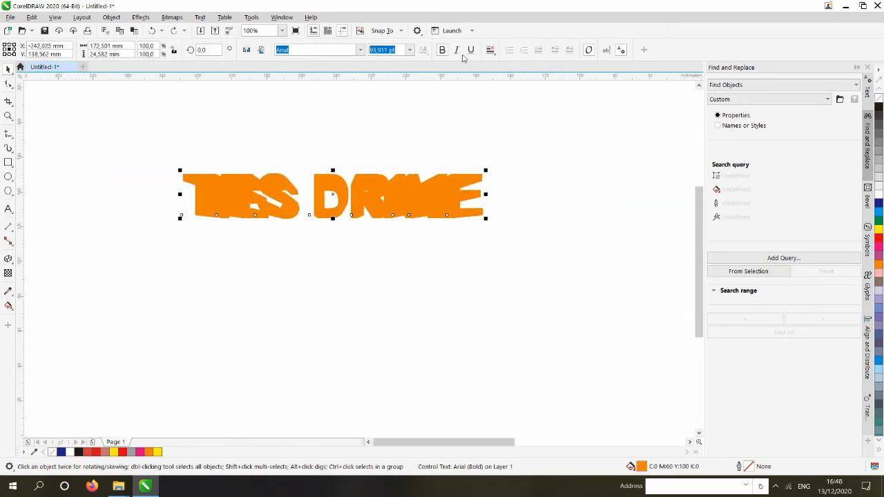
{"action": "left_click_drag", "start_coordinate": [381, 187], "coordinate": [381, 209]}
{"action": "key", "text": "ctrl+z"}
{"action": "left_click", "coordinate": [375, 253]}
{"action": "scroll", "coordinate": [326, 226], "scroll_direction": "up", "scroll_amount": 2}
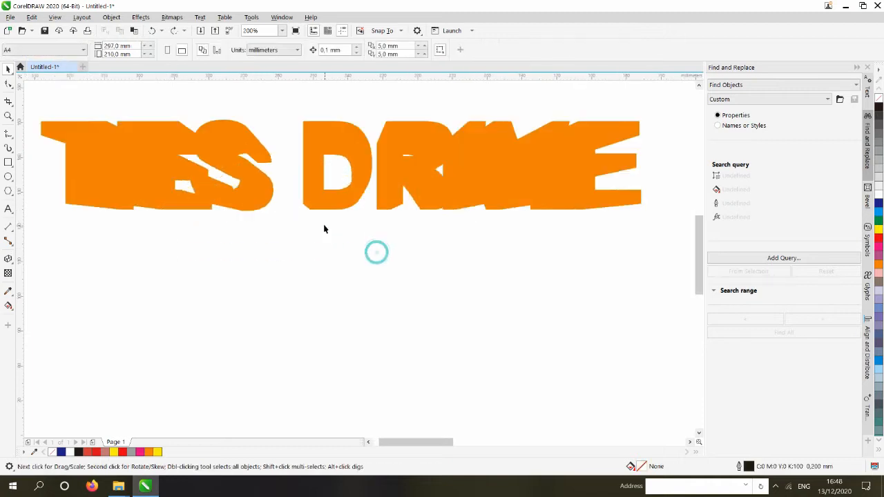
Switch the extrusion sides of the TES DRIVE text to a solid colour instead of the object's fill
{"action": "left_click", "coordinate": [316, 192]}
{"action": "scroll", "coordinate": [385, 246], "scroll_direction": "down", "scroll_amount": 2}
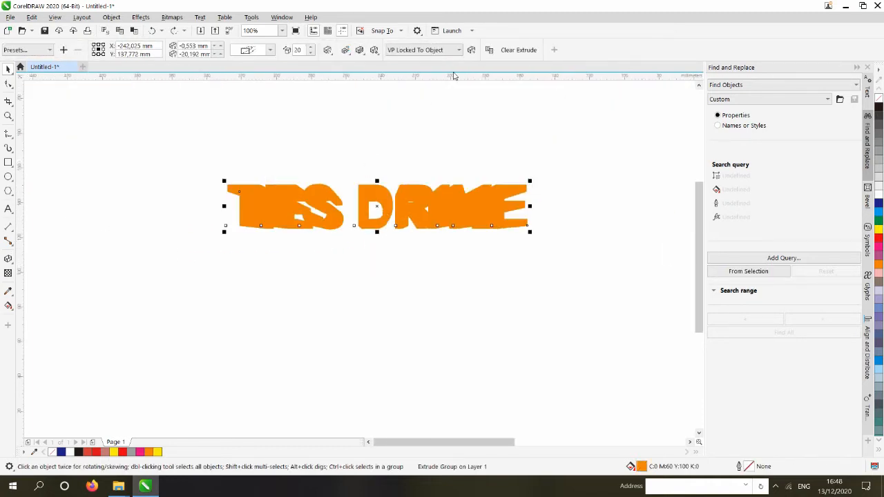
{"action": "left_click", "coordinate": [345, 50]}
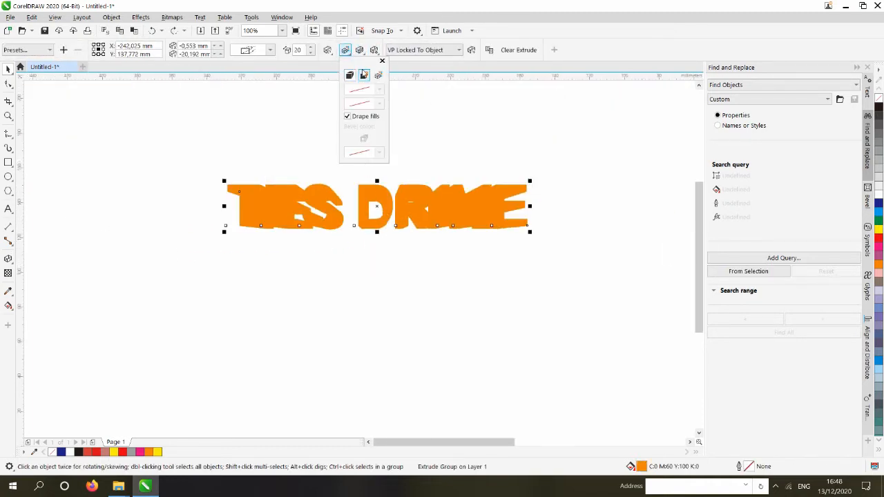
{"action": "left_click", "coordinate": [359, 50]}
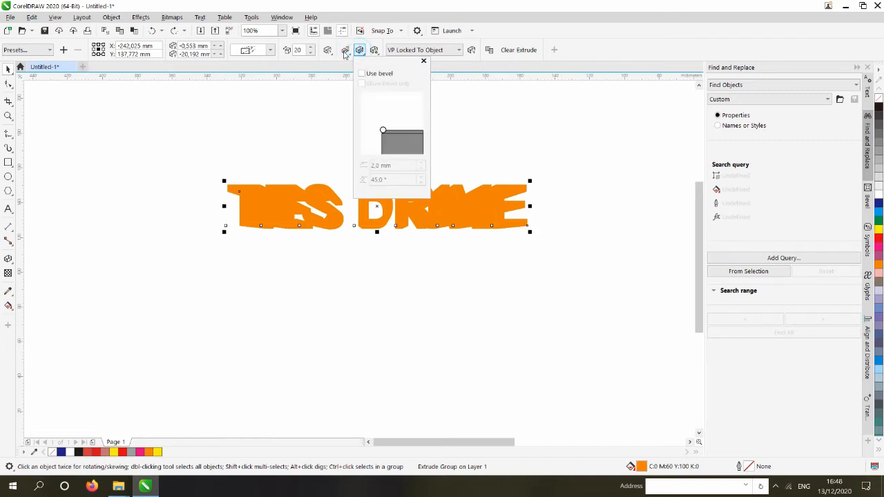
{"action": "left_click", "coordinate": [346, 49]}
{"action": "left_click", "coordinate": [363, 76]}
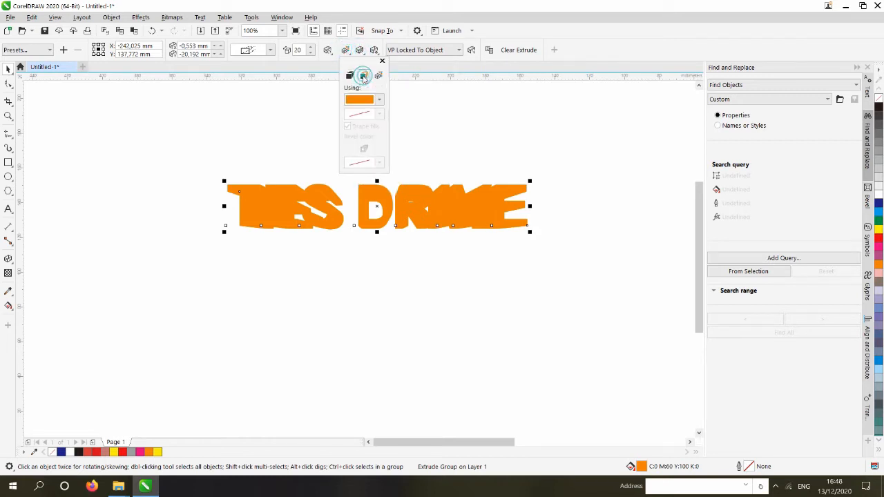
Set the solid colour of the extrusion sides to a very dark brown
{"action": "left_click", "coordinate": [363, 100]}
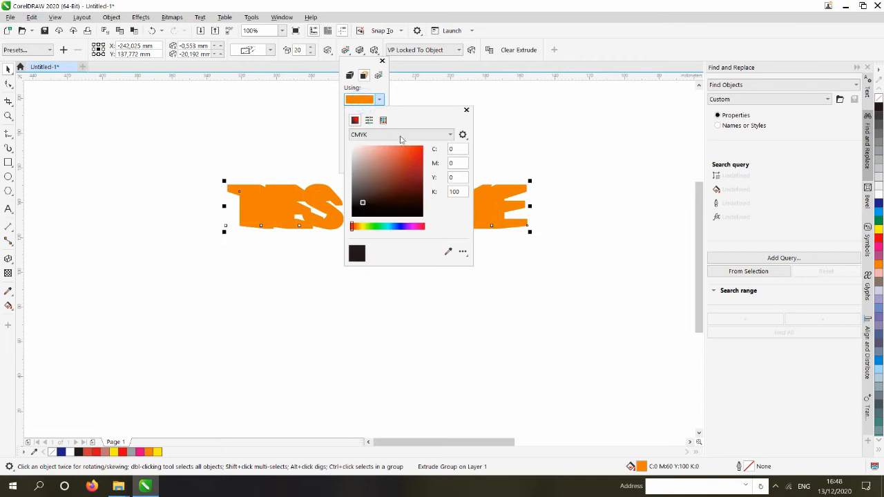
{"action": "left_click", "coordinate": [421, 158]}
{"action": "left_click", "coordinate": [406, 180]}
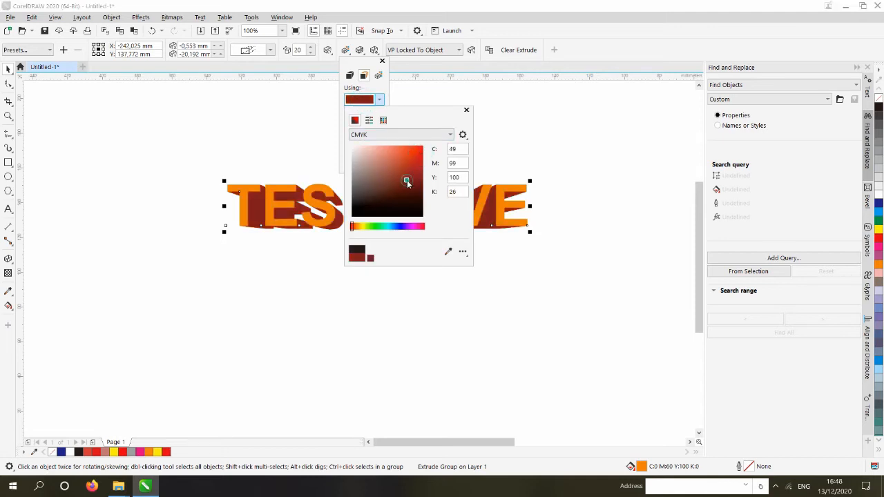
{"action": "left_click", "coordinate": [401, 203]}
{"action": "left_click", "coordinate": [509, 134]}
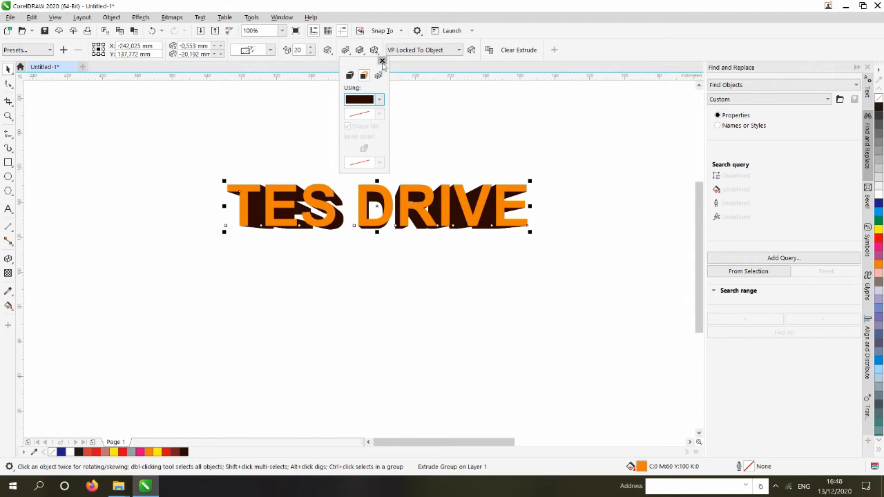
{"action": "left_click", "coordinate": [382, 61]}
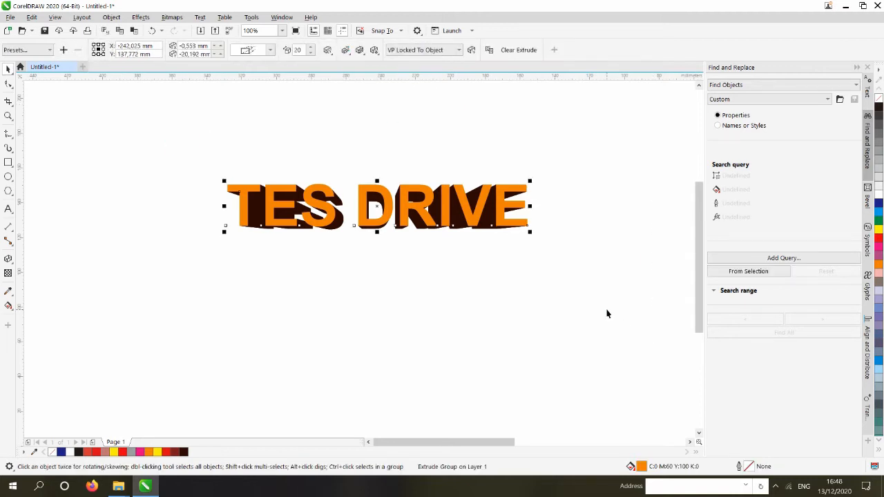
Delete the extruded text and place a fresh copy of the page's TES DRIVE text to the left, at about X -394 mm, Y 140 mm
{"action": "scroll", "coordinate": [433, 304], "scroll_direction": "down", "scroll_amount": 4}
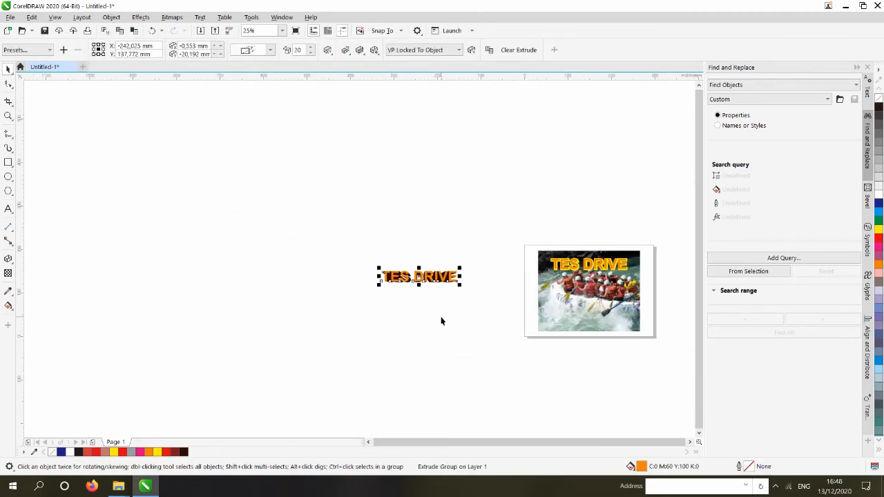
{"action": "key", "text": "Delete"}
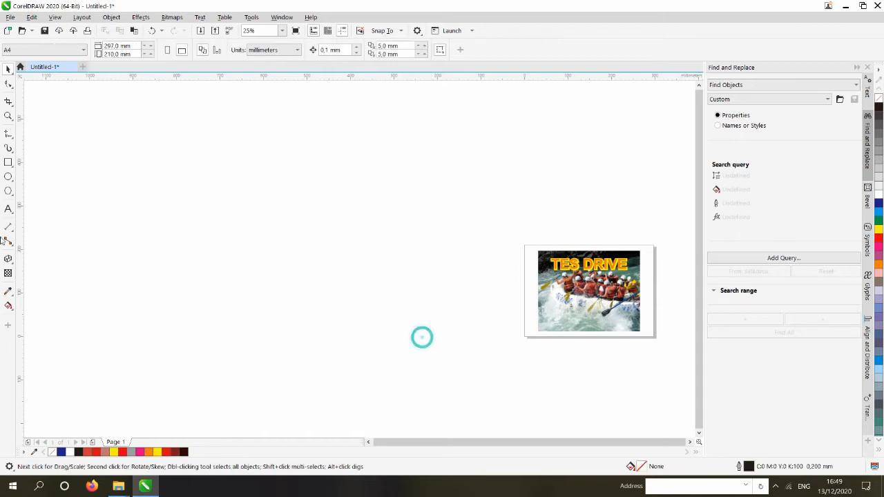
{"action": "left_click", "coordinate": [11, 265]}
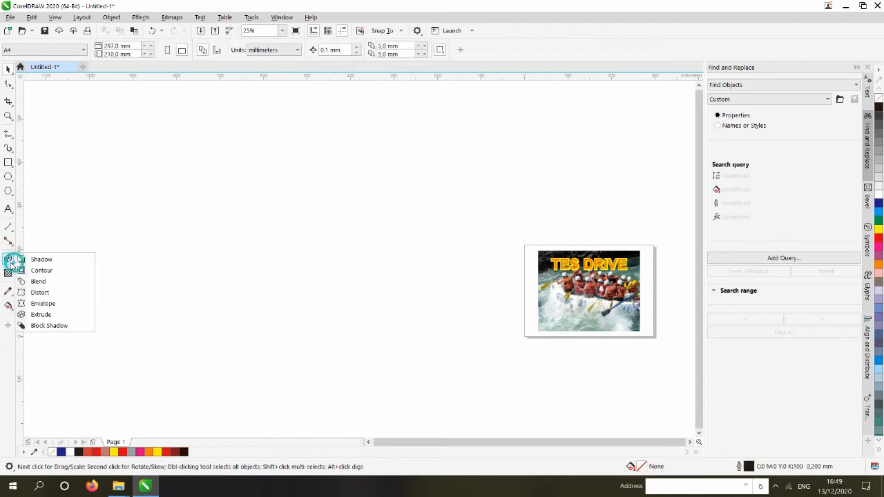
{"action": "left_click", "coordinate": [38, 328]}
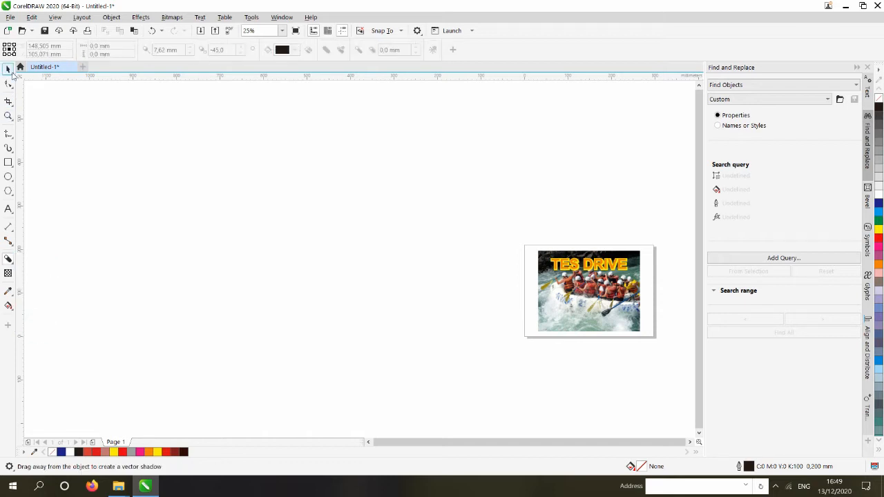
{"action": "left_click", "coordinate": [8, 69]}
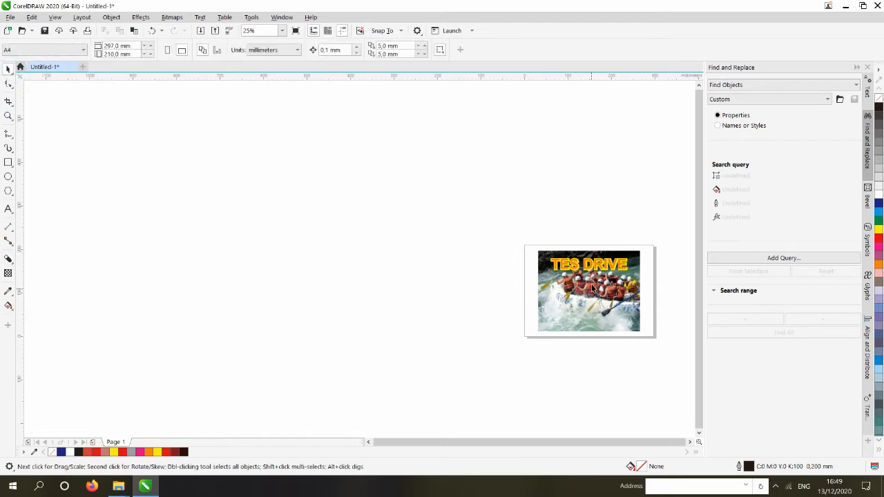
{"action": "left_click", "coordinate": [575, 271]}
{"action": "left_click_drag", "start_coordinate": [575, 272], "coordinate": [339, 282]}
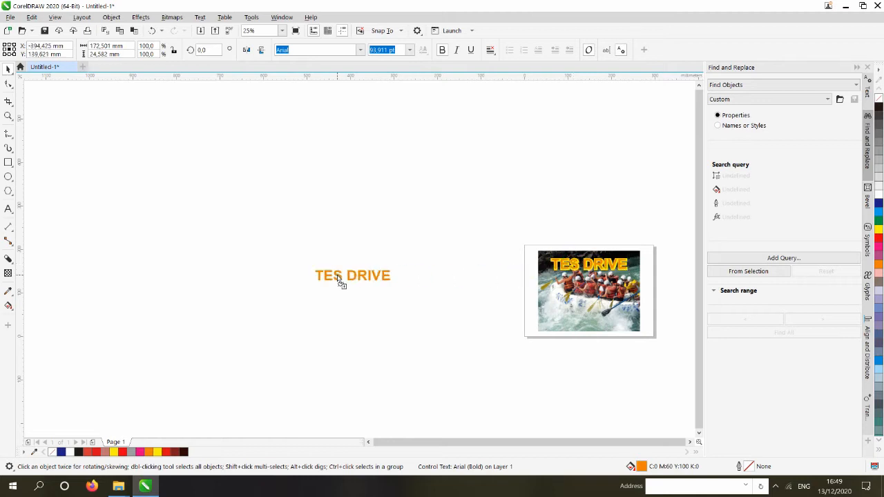
Add a block shadow about 2.9 mm deep at about 291° to the new TES DRIVE copy
{"action": "scroll", "coordinate": [330, 294], "scroll_direction": "up", "scroll_amount": 1}
{"action": "left_click", "coordinate": [9, 258]}
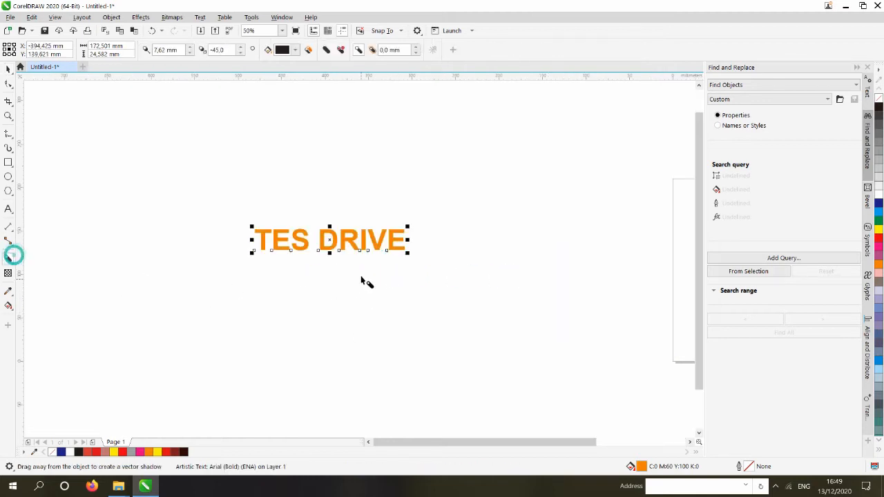
{"action": "scroll", "coordinate": [316, 230], "scroll_direction": "up", "scroll_amount": 2}
{"action": "left_click_drag", "start_coordinate": [349, 243], "coordinate": [377, 278]}
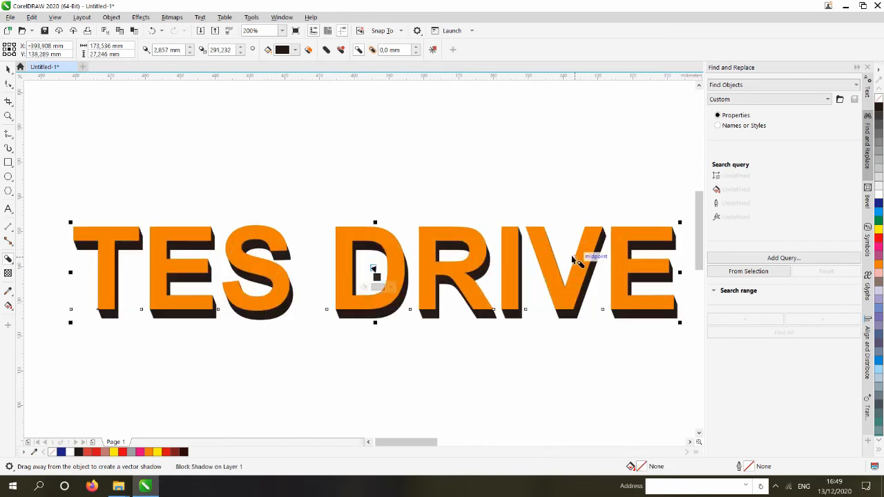
{"action": "scroll", "coordinate": [317, 272], "scroll_direction": "up", "scroll_amount": 1}
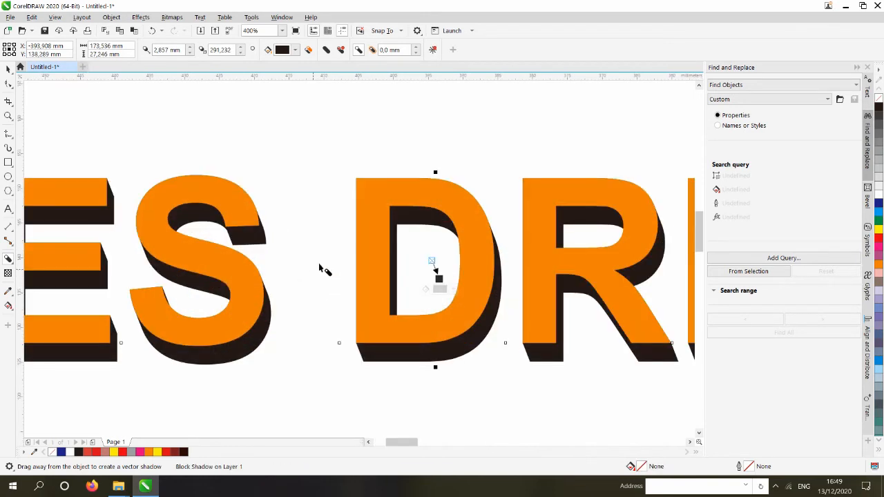
{"action": "scroll", "coordinate": [467, 228], "scroll_direction": "down", "scroll_amount": 1}
{"action": "scroll", "coordinate": [449, 246], "scroll_direction": "up", "scroll_amount": 2}
{"action": "scroll", "coordinate": [559, 286], "scroll_direction": "down", "scroll_amount": 2}
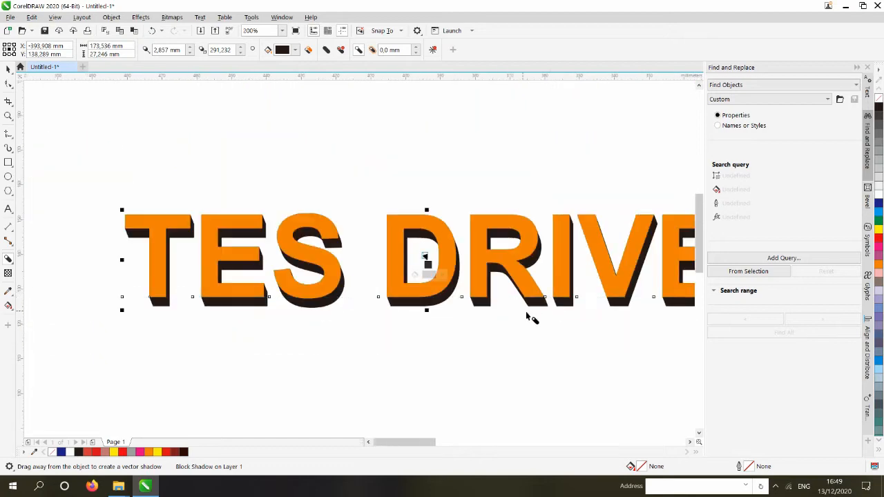
Stretch the block shadow far down to the right, and shorten it to a depth of about 5.3 mm at about 326°
{"action": "left_click_drag", "start_coordinate": [427, 265], "coordinate": [498, 314]}
{"action": "scroll", "coordinate": [476, 311], "scroll_direction": "down", "scroll_amount": 1}
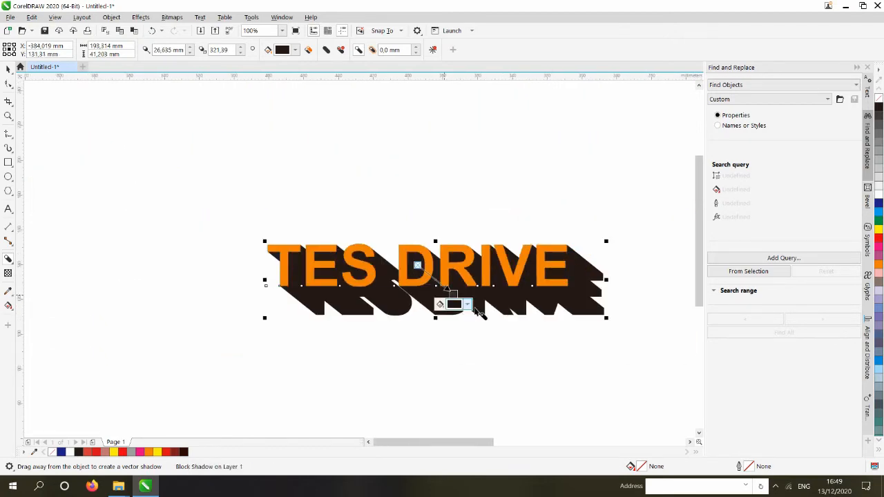
{"action": "scroll", "coordinate": [473, 304], "scroll_direction": "up", "scroll_amount": 2}
{"action": "left_click_drag", "start_coordinate": [382, 279], "coordinate": [306, 202]}
{"action": "scroll", "coordinate": [312, 205], "scroll_direction": "down", "scroll_amount": 1}
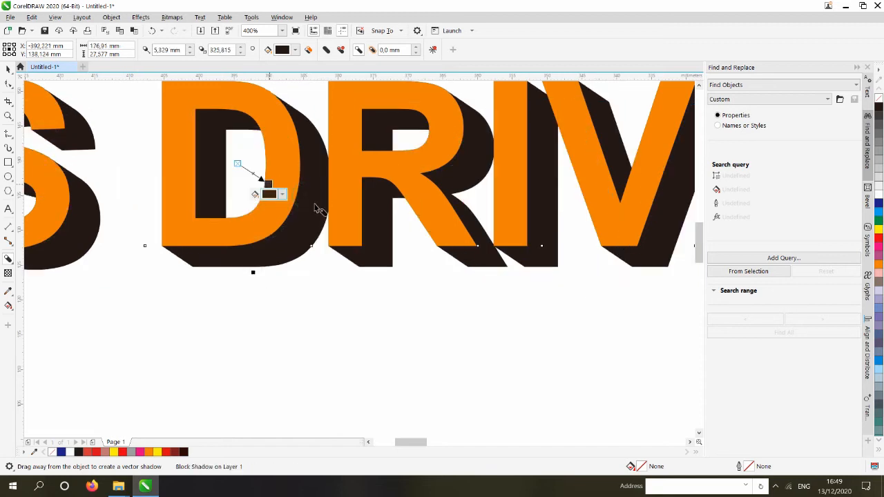
Change the block shadow's colour to bright red
{"action": "left_click", "coordinate": [294, 50]}
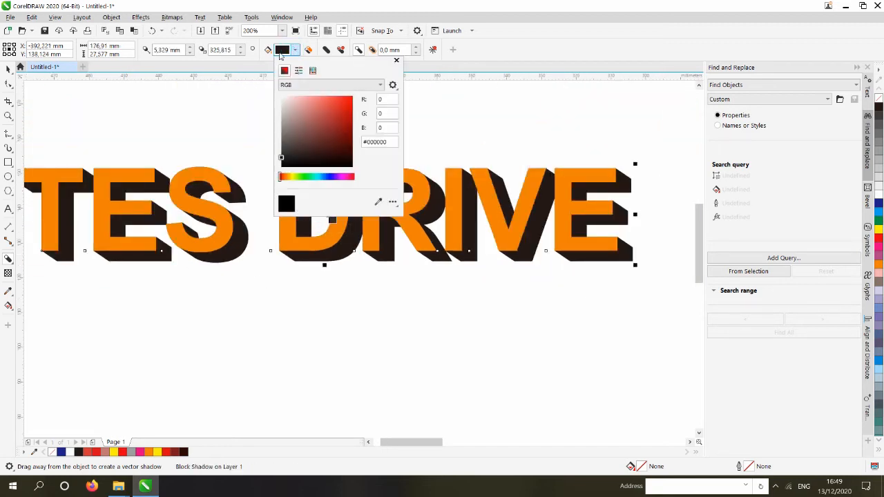
{"action": "mouse_move", "coordinate": [302, 112]}
{"action": "left_mouse_down"}
{"action": "mouse_move", "coordinate": [290, 103]}
{"action": "mouse_move", "coordinate": [311, 150]}
{"action": "left_mouse_up"}
{"action": "left_click", "coordinate": [324, 125]}
{"action": "left_click", "coordinate": [346, 95]}
{"action": "left_click", "coordinate": [215, 99]}
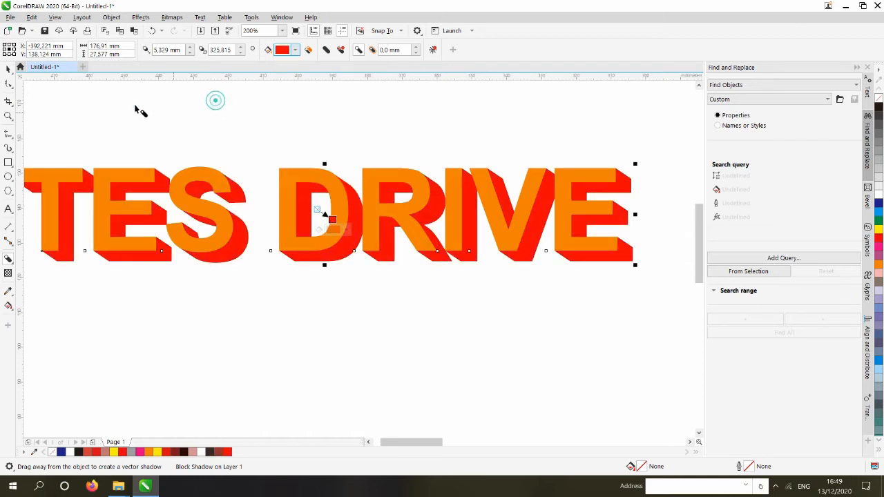
Delete the TES DRIVE text with the red block shadow from the area left of the page
{"action": "left_click", "coordinate": [8, 69]}
{"action": "scroll", "coordinate": [580, 264], "scroll_direction": "down", "scroll_amount": 4}
{"action": "left_click", "coordinate": [620, 329]}
{"action": "left_click", "coordinate": [542, 256]}
{"action": "scroll", "coordinate": [542, 238], "scroll_direction": "up", "scroll_amount": 3}
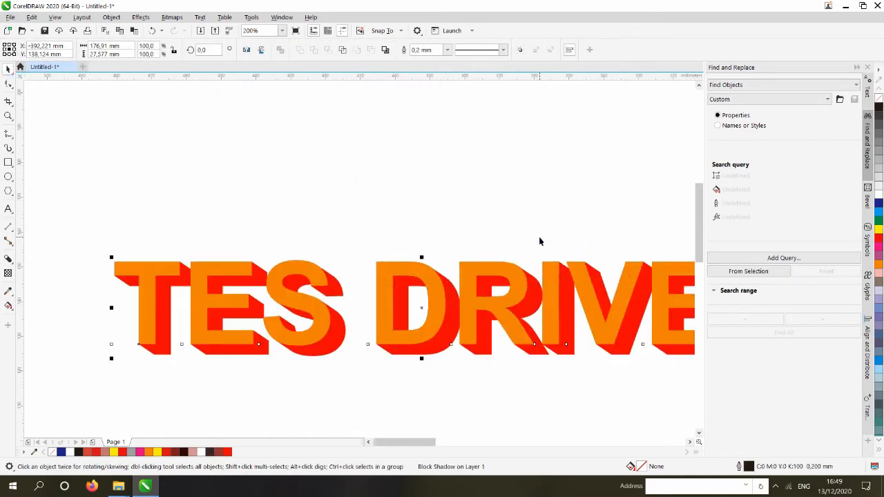
{"action": "scroll", "coordinate": [417, 222], "scroll_direction": "down", "scroll_amount": 2}
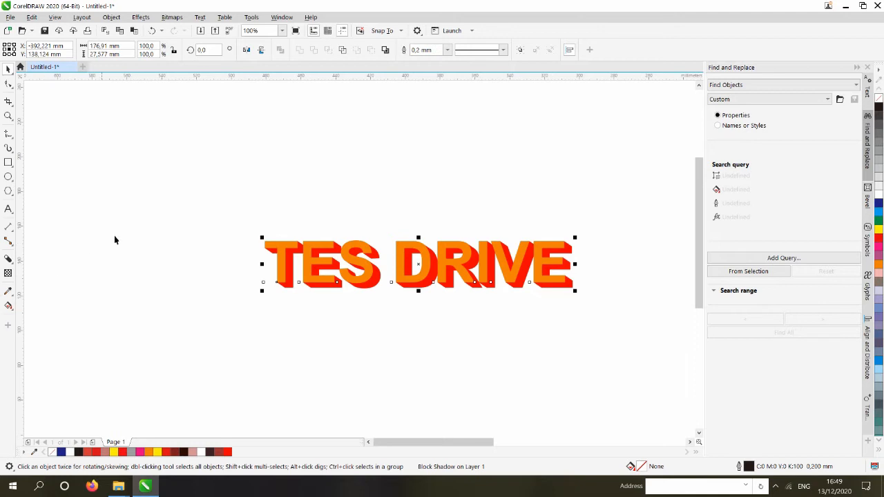
{"action": "left_click_drag", "start_coordinate": [154, 185], "coordinate": [670, 379]}
{"action": "scroll", "coordinate": [276, 221], "scroll_direction": "down", "scroll_amount": 3}
{"action": "key", "text": "Delete"}
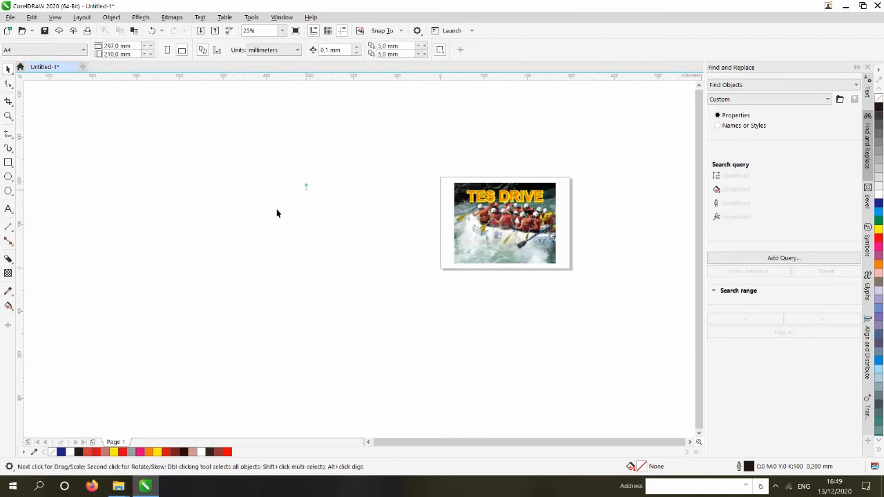
Place a copy of the page's rafting photo to its left, at about X -329 mm, Y 108 mm
{"action": "scroll", "coordinate": [276, 213], "scroll_direction": "up", "scroll_amount": 2}
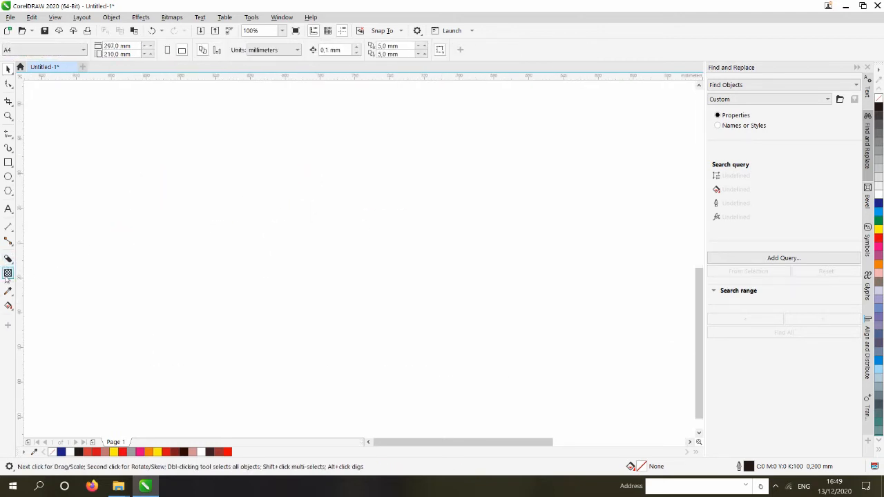
{"action": "scroll", "coordinate": [228, 221], "scroll_direction": "down", "scroll_amount": 2}
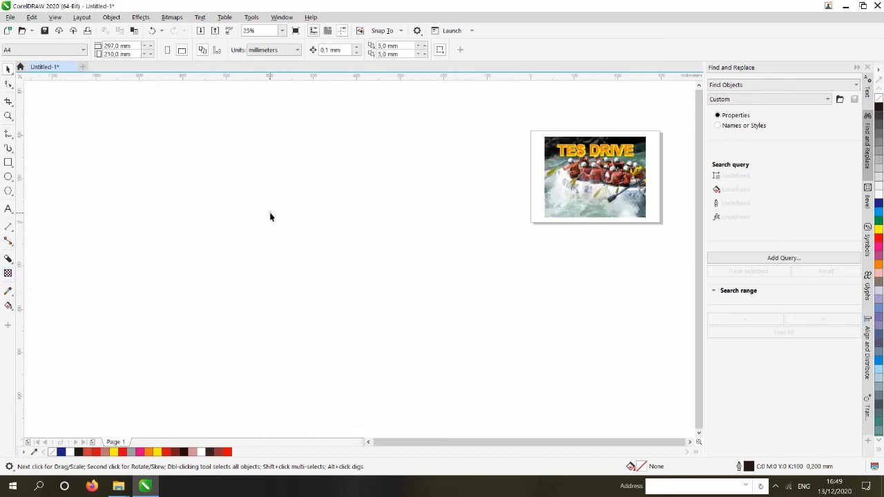
{"action": "scroll", "coordinate": [504, 236], "scroll_direction": "down", "scroll_amount": 1}
{"action": "scroll", "coordinate": [538, 188], "scroll_direction": "up", "scroll_amount": 1}
{"action": "left_click", "coordinate": [543, 233]}
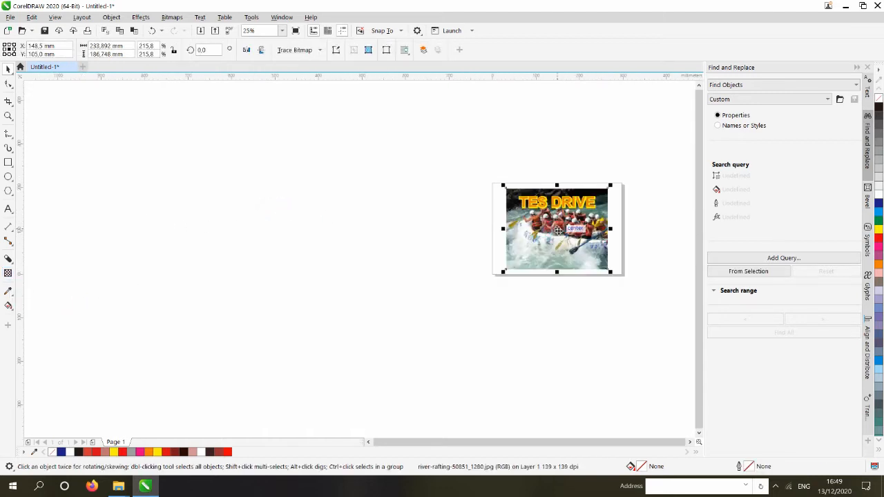
{"action": "left_click", "coordinate": [535, 163]}
{"action": "left_click", "coordinate": [544, 220]}
{"action": "left_click_drag", "start_coordinate": [564, 237], "coordinate": [363, 231]}
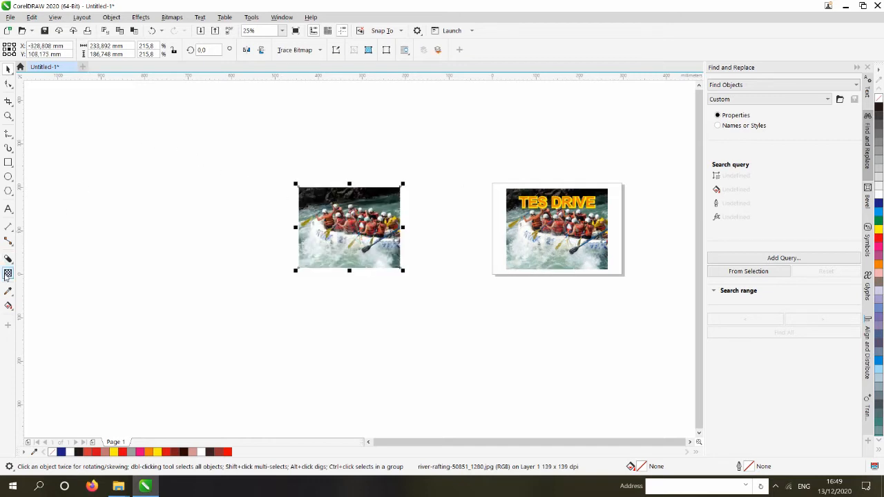
Apply a linear fountain transparency at 180° to the photo copy, fading its left side out from right of centre
{"action": "left_click", "coordinate": [9, 273]}
{"action": "scroll", "coordinate": [338, 211], "scroll_direction": "up", "scroll_amount": 1}
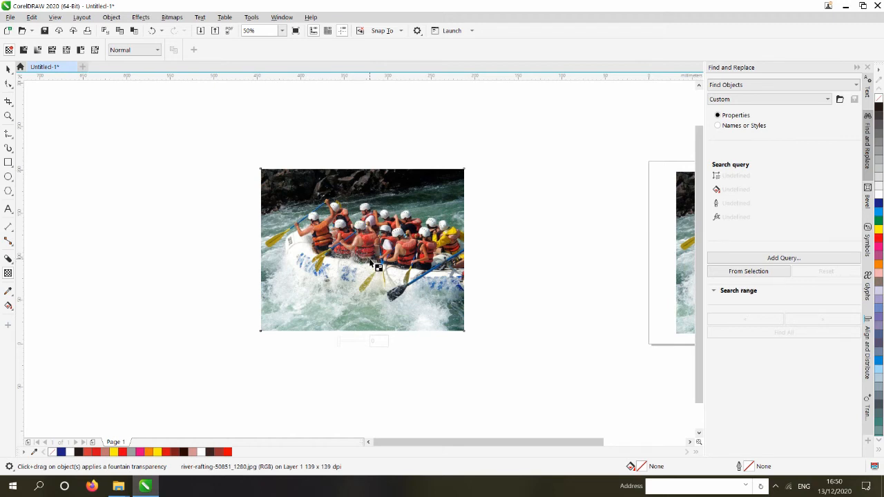
{"action": "left_click_drag", "start_coordinate": [368, 261], "coordinate": [368, 145]}
{"action": "left_click_drag", "start_coordinate": [368, 147], "coordinate": [368, 144]}
{"action": "left_click_drag", "start_coordinate": [368, 143], "coordinate": [292, 261]}
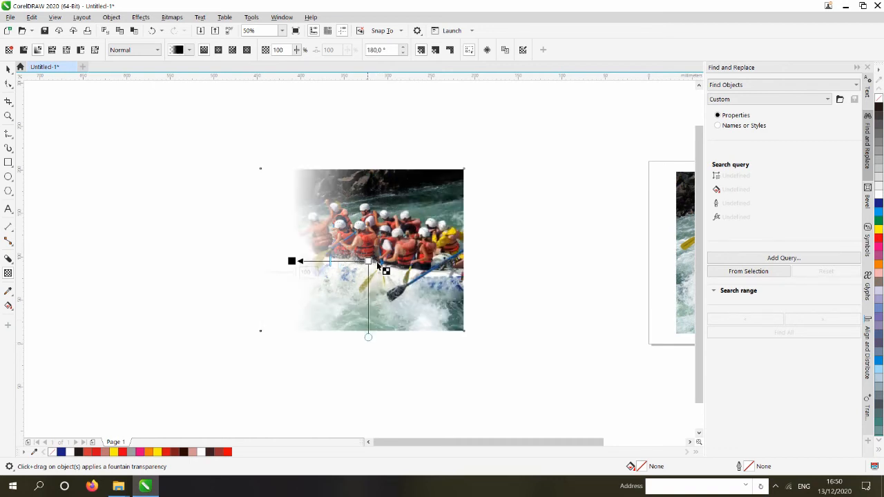
{"action": "left_click_drag", "start_coordinate": [368, 262], "coordinate": [405, 261]}
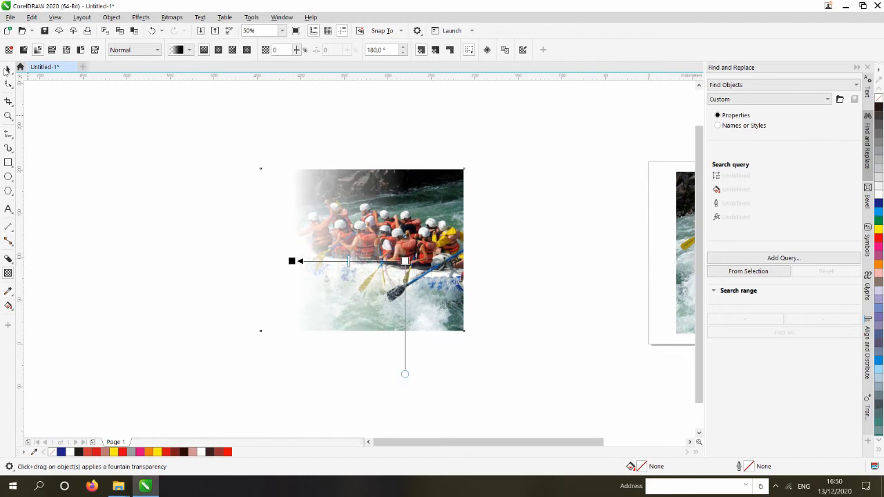
Move the faded photo copy up, clear of the space left of the page
{"action": "left_click", "coordinate": [7, 69]}
{"action": "left_click", "coordinate": [365, 164]}
{"action": "scroll", "coordinate": [463, 290], "scroll_direction": "down", "scroll_amount": 4}
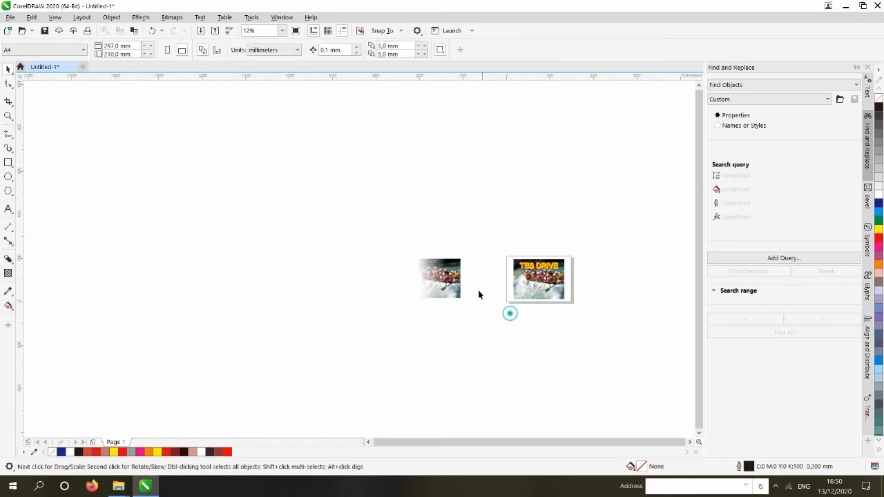
{"action": "scroll", "coordinate": [456, 279], "scroll_direction": "up", "scroll_amount": 2}
{"action": "left_click_drag", "start_coordinate": [440, 278], "coordinate": [448, 132]}
{"action": "left_click", "coordinate": [321, 198]}
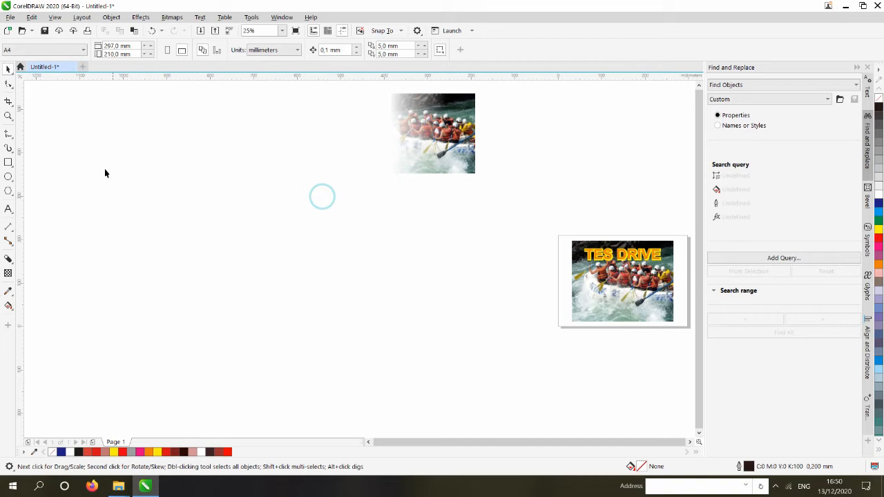
Draw a rectangle below the faded photo and set its size to 200 × 100 mm
{"action": "left_click", "coordinate": [8, 163]}
{"action": "left_click_drag", "start_coordinate": [310, 271], "coordinate": [452, 346]}
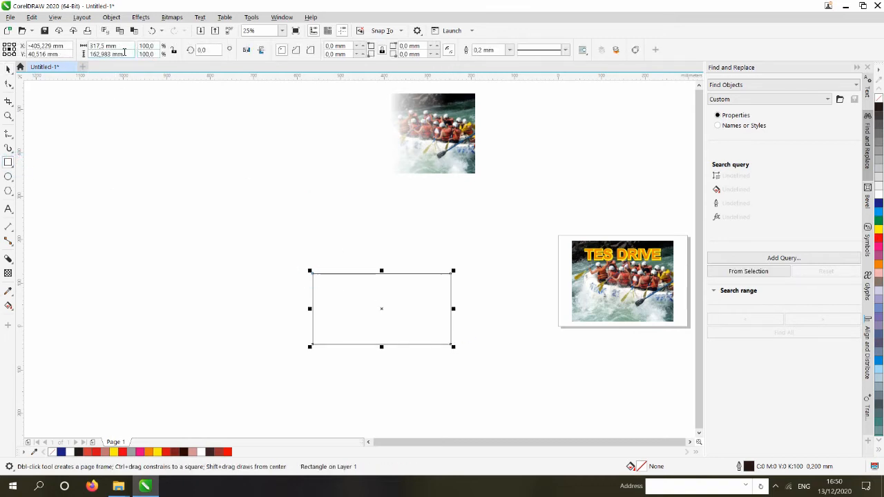
{"action": "double_click", "coordinate": [104, 45]}
{"action": "type", "text": "200"}
{"action": "key", "text": "Tab"}
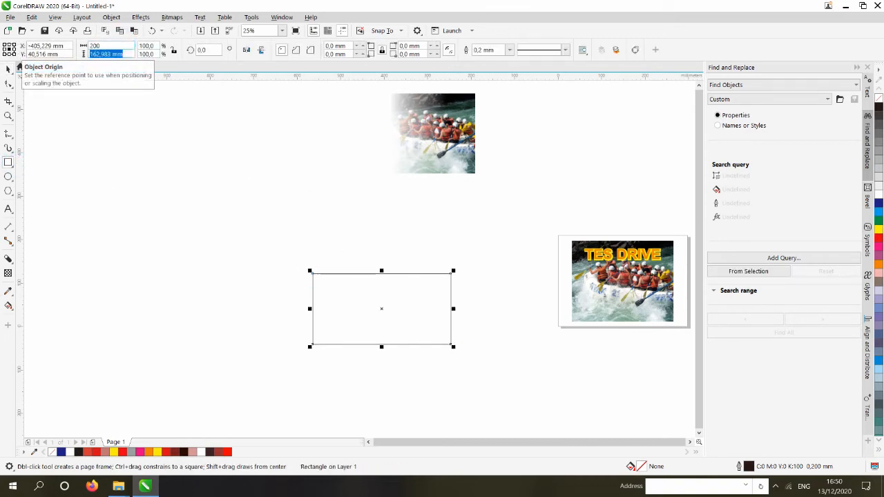
{"action": "type", "text": "100"}
{"action": "key", "text": "Return"}
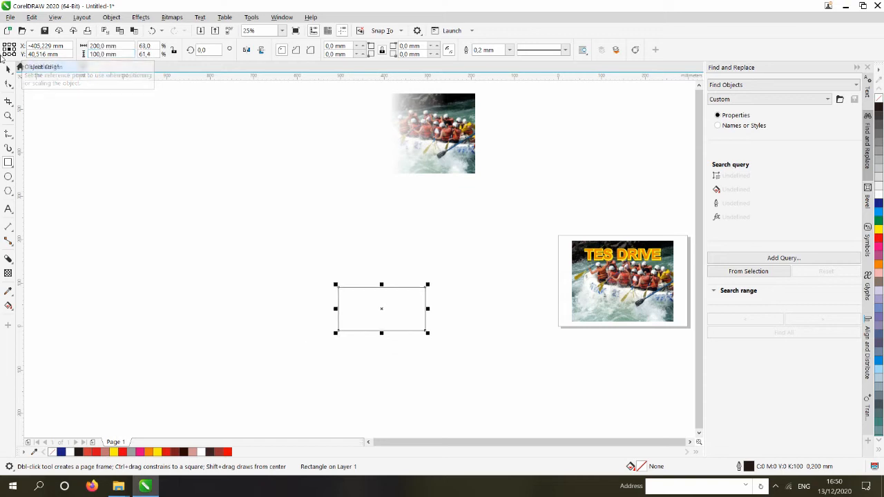
Scale the faded photo proportionally to 100 mm high and align it with the rectangle's right edge and vertical centre
{"action": "left_click", "coordinate": [8, 69]}
{"action": "left_click", "coordinate": [256, 139]}
{"action": "left_click_drag", "start_coordinate": [447, 149], "coordinate": [465, 194]}
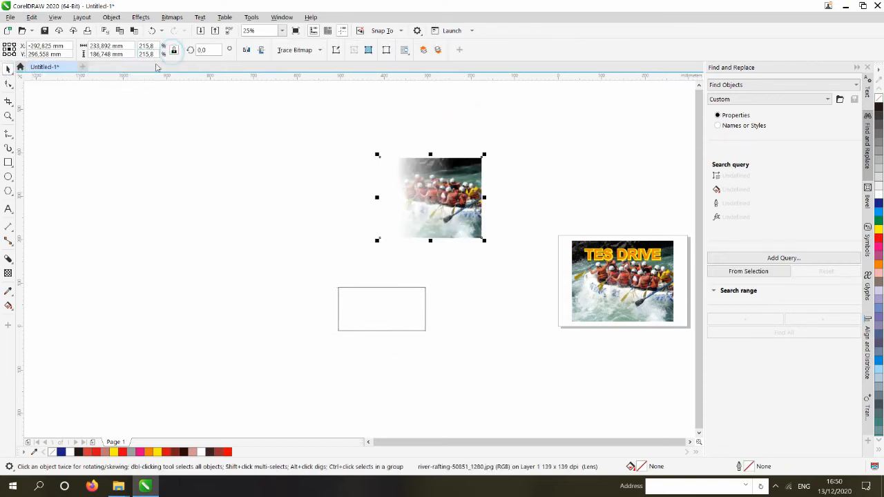
{"action": "triple_click", "coordinate": [118, 55]}
{"action": "type", "text": "100"}
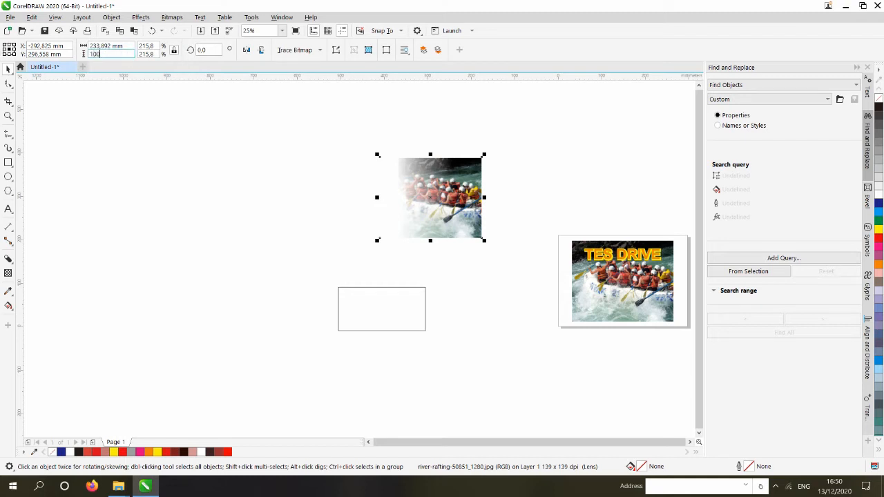
{"action": "key", "text": "Return"}
{"action": "left_click", "coordinate": [389, 310], "text": "shift"}
{"action": "key", "text": "r"}
{"action": "key", "text": "e"}
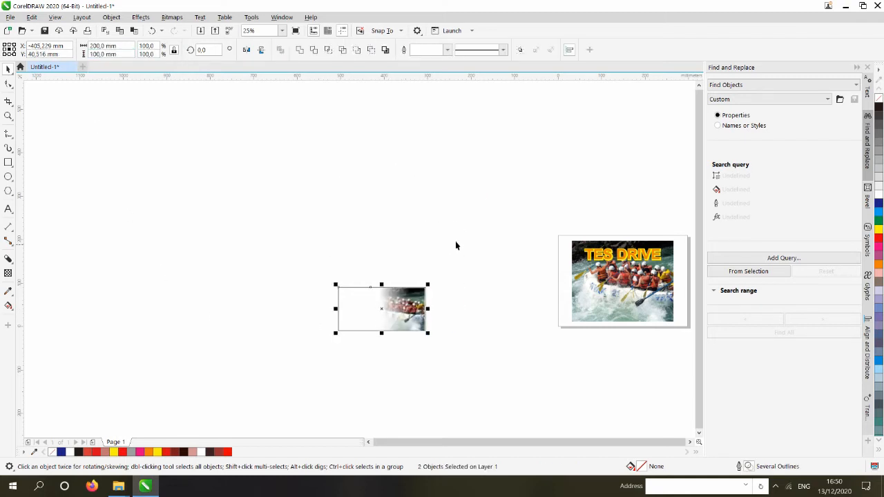
Fill the rectangle with yellow and no outline, and place it behind the faded photo
{"action": "left_click", "coordinate": [460, 228]}
{"action": "scroll", "coordinate": [364, 315], "scroll_direction": "up", "scroll_amount": 2}
{"action": "left_click", "coordinate": [361, 304]}
{"action": "scroll", "coordinate": [361, 305], "scroll_direction": "down", "scroll_amount": 1}
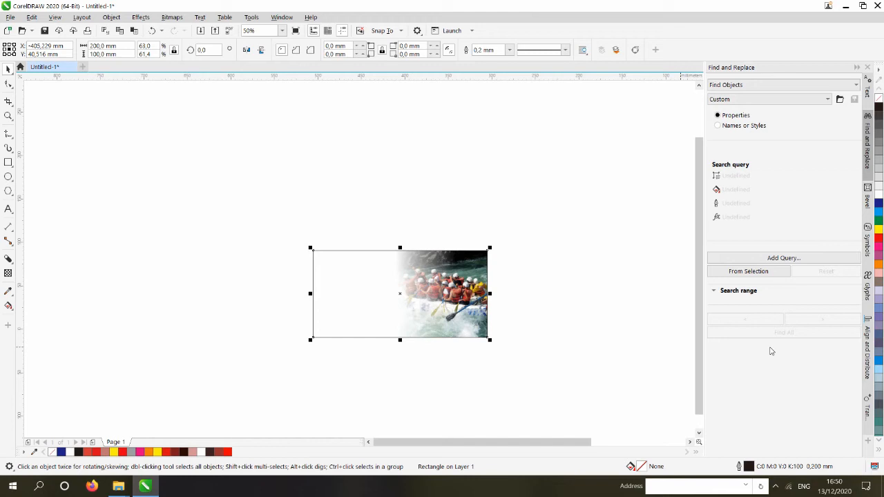
{"action": "left_click", "coordinate": [879, 231]}
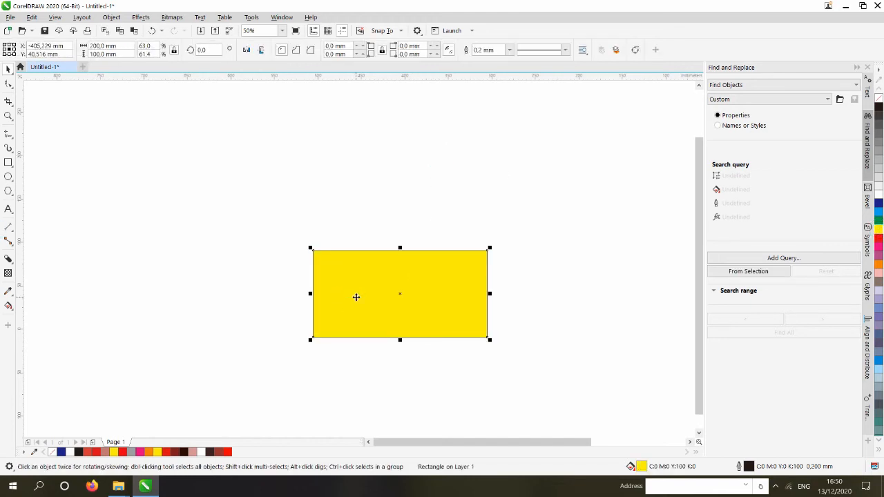
{"action": "left_click_drag", "start_coordinate": [244, 205], "coordinate": [570, 366]}
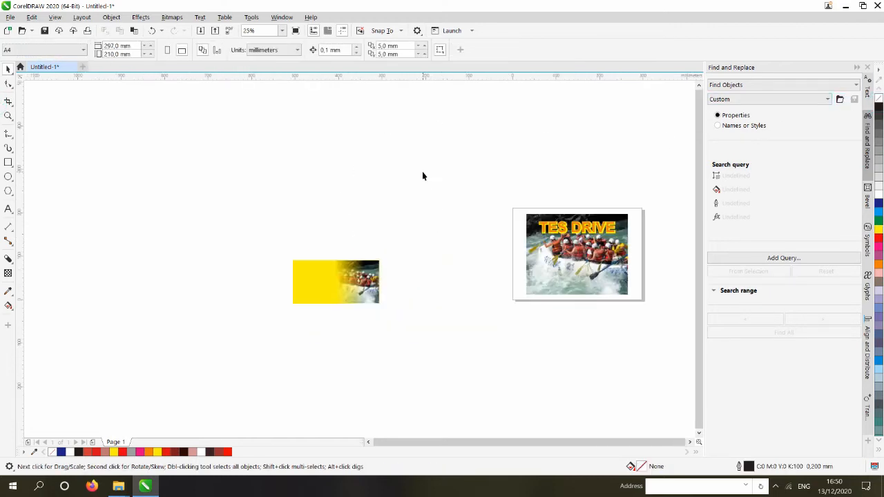
Place a copy of the page's TES DRIVE text on the banner's upper part, reduced to about 141 mm wide including the contour
{"action": "left_click_drag", "start_coordinate": [554, 232], "coordinate": [304, 279]}
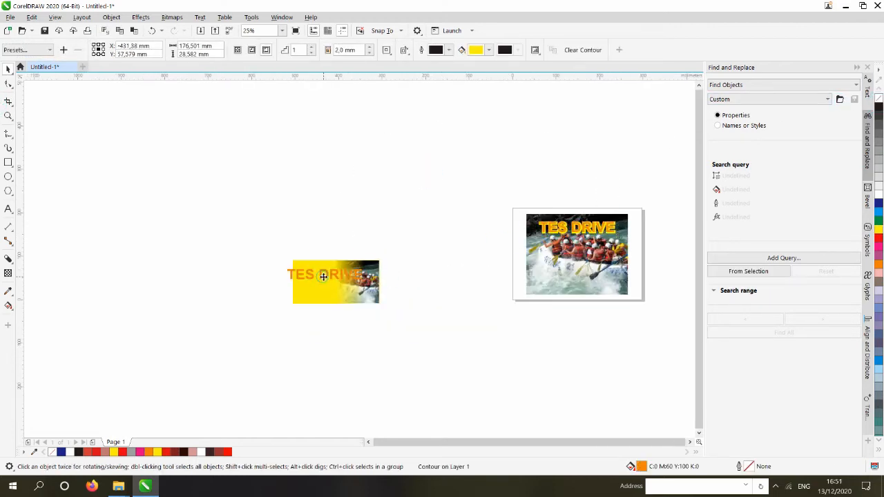
{"action": "scroll", "coordinate": [304, 279], "scroll_direction": "up", "scroll_amount": 4}
{"action": "left_click_drag", "start_coordinate": [544, 234], "coordinate": [544, 274]}
{"action": "key", "text": "ctrl+z"}
{"action": "left_click_drag", "start_coordinate": [495, 259], "coordinate": [488, 256]}
Try black on the banner's TES DRIVE text, and settle on a red fill
{"action": "left_click", "coordinate": [441, 154]}
{"action": "left_click", "coordinate": [451, 243]}
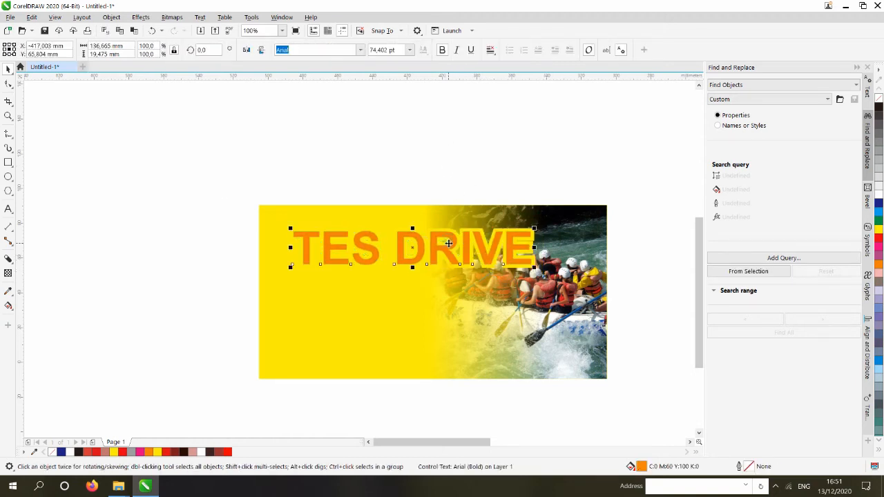
{"action": "left_click", "coordinate": [367, 149]}
{"action": "left_click", "coordinate": [365, 236]}
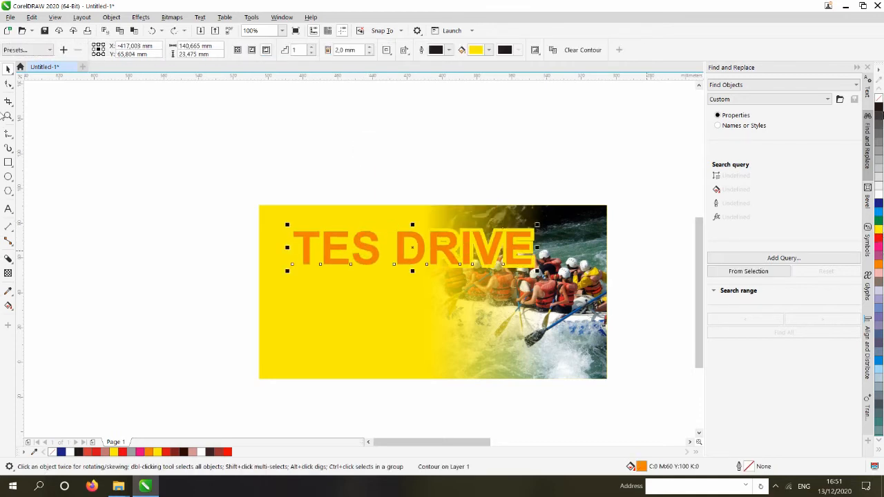
{"action": "left_click", "coordinate": [879, 108]}
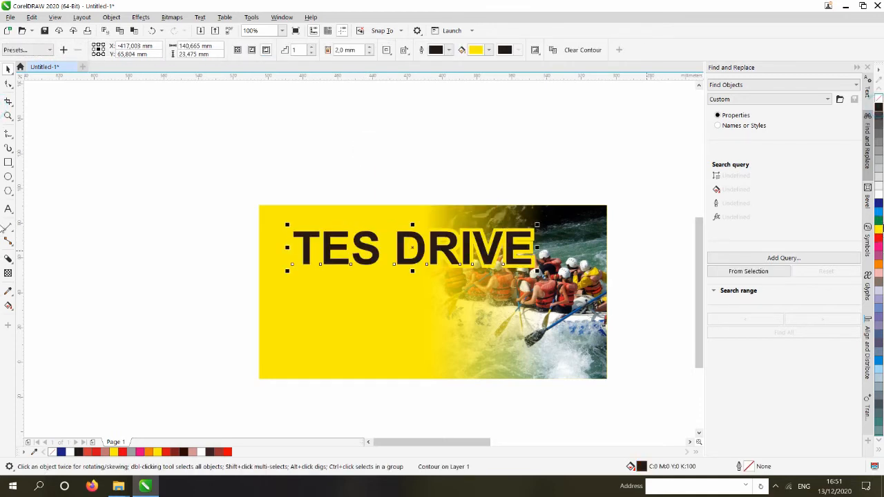
{"action": "left_click", "coordinate": [878, 238]}
{"action": "left_click", "coordinate": [485, 143]}
{"action": "scroll", "coordinate": [393, 163], "scroll_direction": "down", "scroll_amount": 1}
Move the whole yellow banner to above the page and delete it
{"action": "left_click_drag", "start_coordinate": [234, 142], "coordinate": [774, 324]}
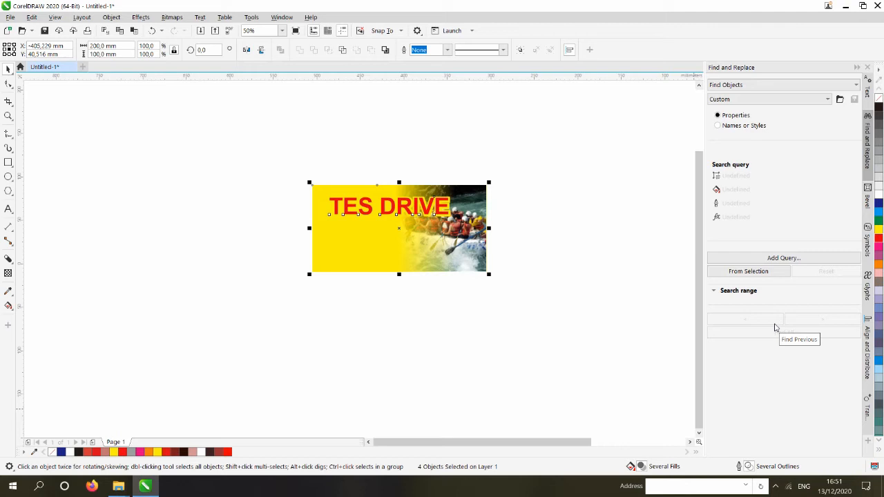
{"action": "left_click", "coordinate": [483, 309]}
{"action": "scroll", "coordinate": [193, 325], "scroll_direction": "down", "scroll_amount": 2}
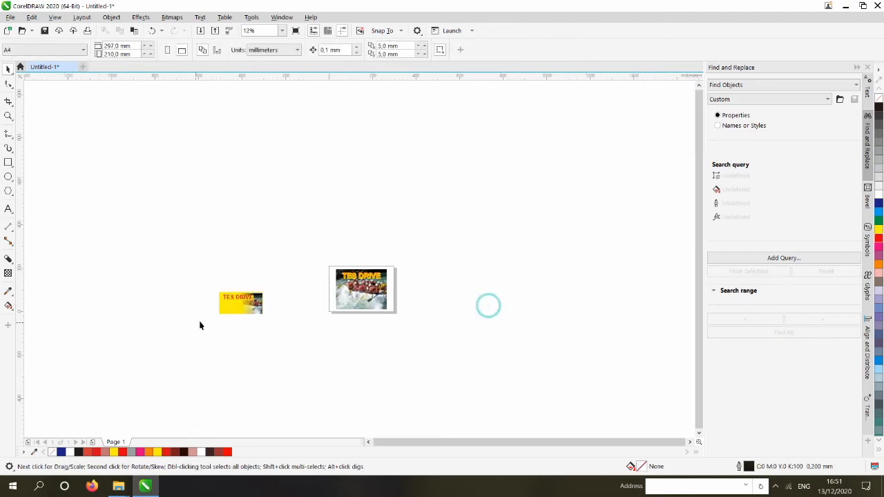
{"action": "scroll", "coordinate": [181, 324], "scroll_direction": "up", "scroll_amount": 1}
{"action": "left_click_drag", "start_coordinate": [187, 242], "coordinate": [369, 333]}
{"action": "left_click_drag", "start_coordinate": [308, 286], "coordinate": [494, 128]}
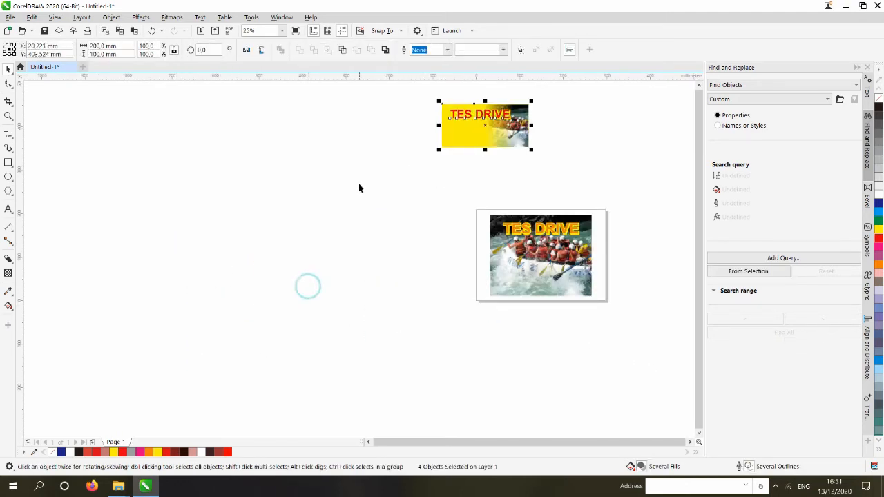
{"action": "left_click", "coordinate": [358, 182]}
{"action": "left_click_drag", "start_coordinate": [368, 87], "coordinate": [561, 174]}
{"action": "key", "text": "Delete"}
{"action": "left_click", "coordinate": [560, 168]}
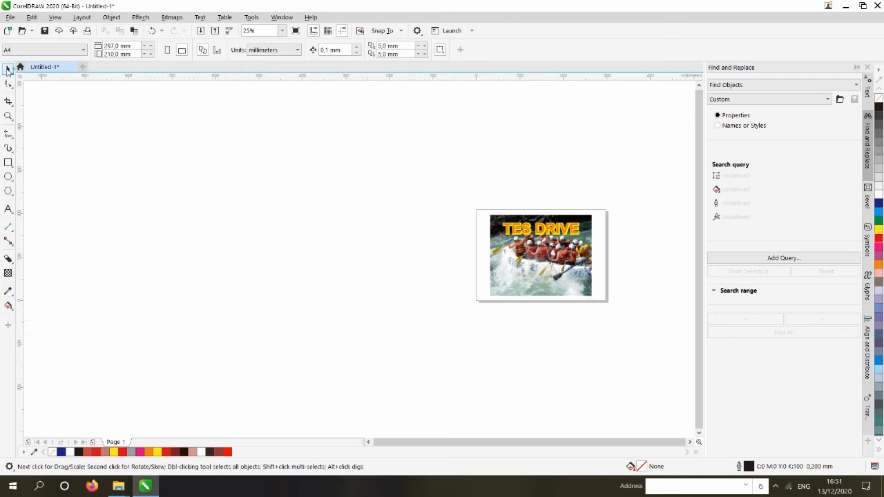
Draw a square about 200 mm wide left of the page and fill it with blue
{"action": "left_click", "coordinate": [8, 163]}
{"action": "left_click_drag", "start_coordinate": [234, 157], "coordinate": [322, 245]}
{"action": "left_click", "coordinate": [7, 68]}
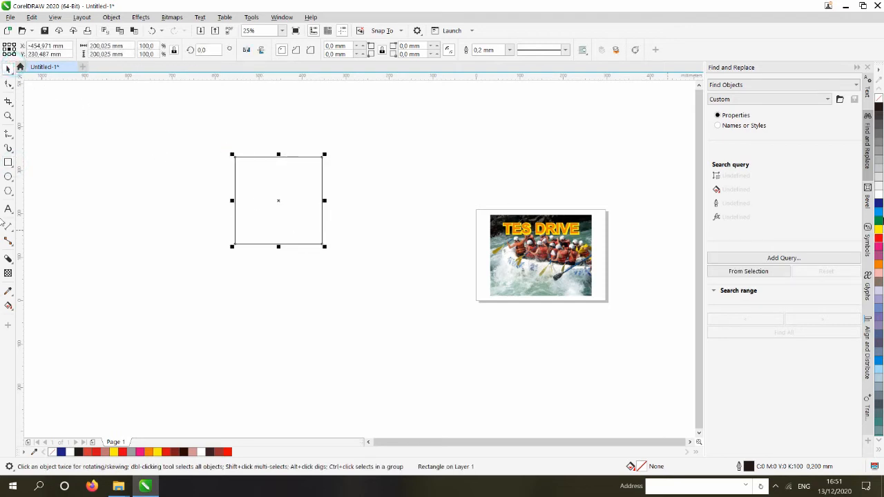
{"action": "left_click", "coordinate": [879, 203]}
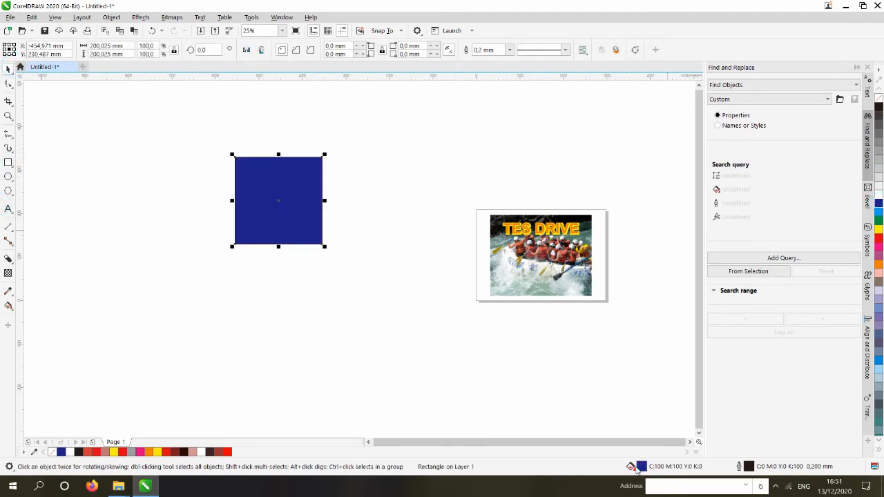
Change the square's uniform fill to a dark navy, C100 M100 Y51 K12
{"action": "double_click", "coordinate": [640, 467]}
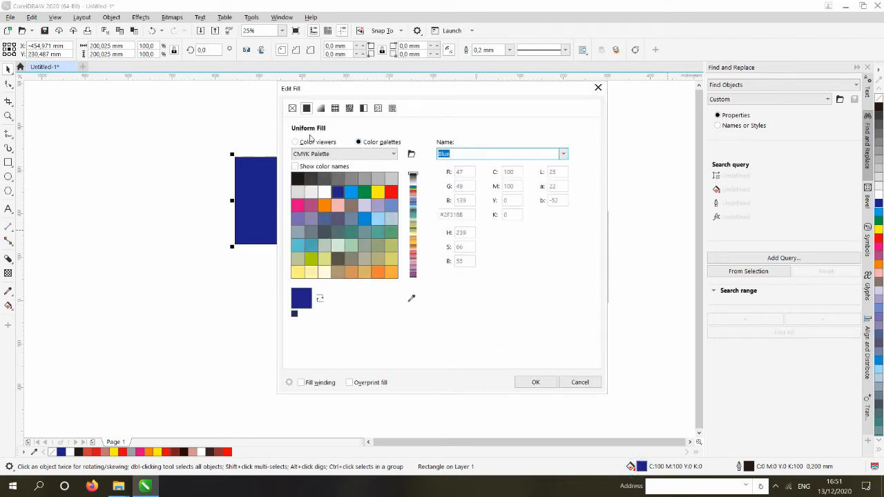
{"action": "left_click", "coordinate": [310, 139]}
{"action": "mouse_move", "coordinate": [370, 197]}
{"action": "left_mouse_down"}
{"action": "mouse_move", "coordinate": [384, 237]}
{"action": "mouse_move", "coordinate": [354, 239]}
{"action": "left_mouse_up"}
{"action": "left_click", "coordinate": [535, 382]}
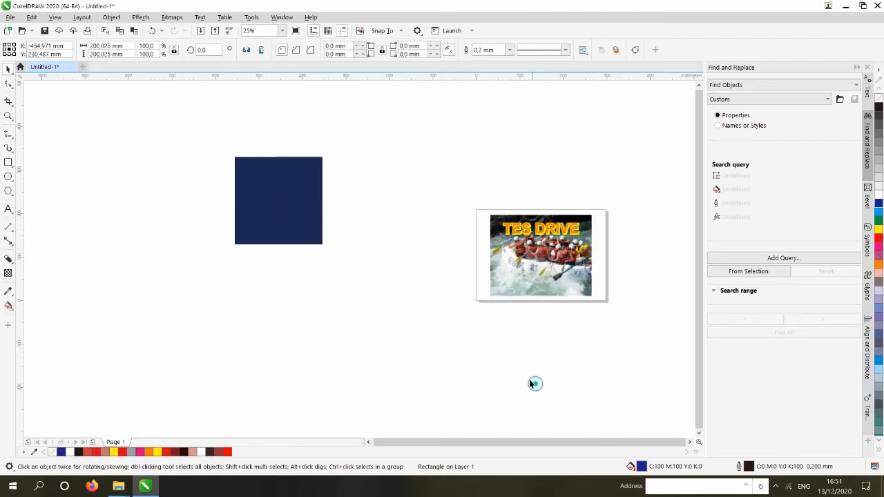
Move the navy square up beside the page, to about X -158 mm, Y 415 mm
{"action": "left_click", "coordinate": [479, 276]}
{"action": "scroll", "coordinate": [475, 266], "scroll_direction": "down", "scroll_amount": 1}
{"action": "scroll", "coordinate": [363, 229], "scroll_direction": "up", "scroll_amount": 1}
{"action": "left_click", "coordinate": [364, 231]}
{"action": "left_click_drag", "start_coordinate": [364, 231], "coordinate": [495, 152]}
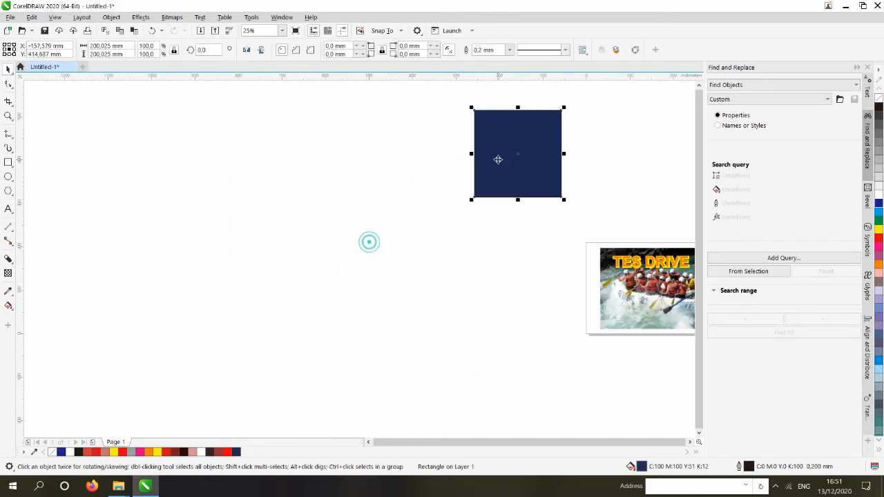
{"action": "left_click", "coordinate": [313, 241]}
Draw a circle about 174 mm in diameter in the empty area well left of the page
{"action": "left_click", "coordinate": [8, 162]}
{"action": "left_click", "coordinate": [8, 177]}
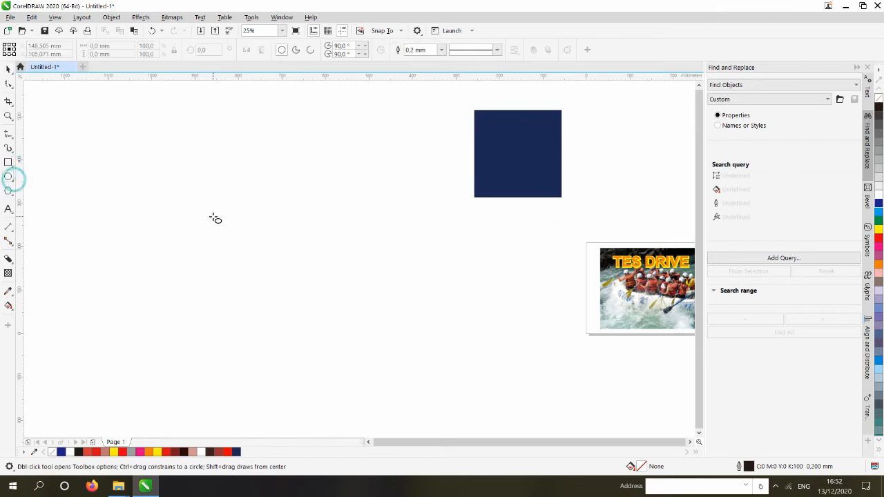
{"action": "left_click_drag", "start_coordinate": [215, 219], "coordinate": [267, 299]}
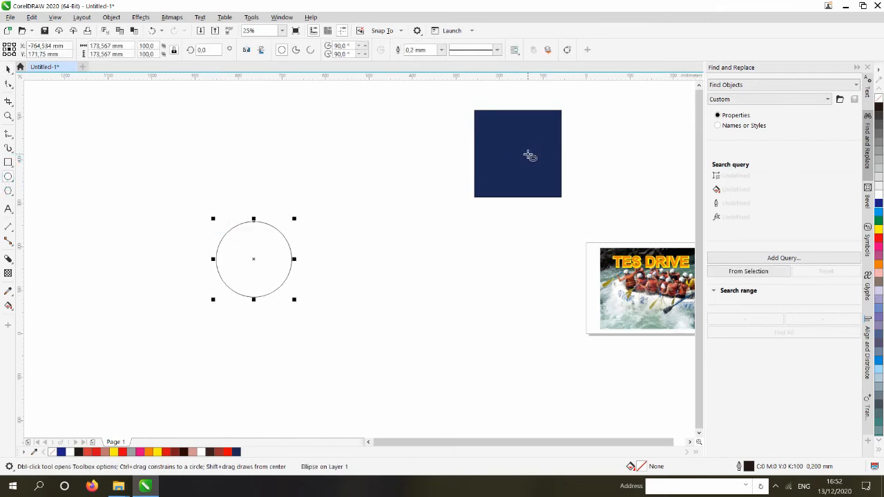
Move the navy square down and to the left so it sits beside the circle
{"action": "left_click", "coordinate": [8, 68]}
{"action": "left_click", "coordinate": [286, 196]}
{"action": "left_click_drag", "start_coordinate": [529, 165], "coordinate": [403, 255]}
{"action": "left_click", "coordinate": [253, 163]}
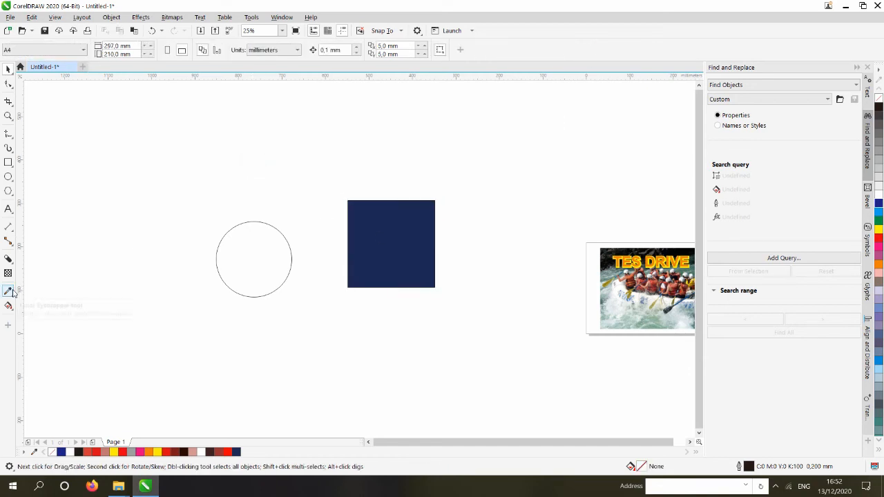
Sample the square's navy colour with the Color Eyedropper and apply it to the circle as its fill
{"action": "left_click", "coordinate": [11, 292]}
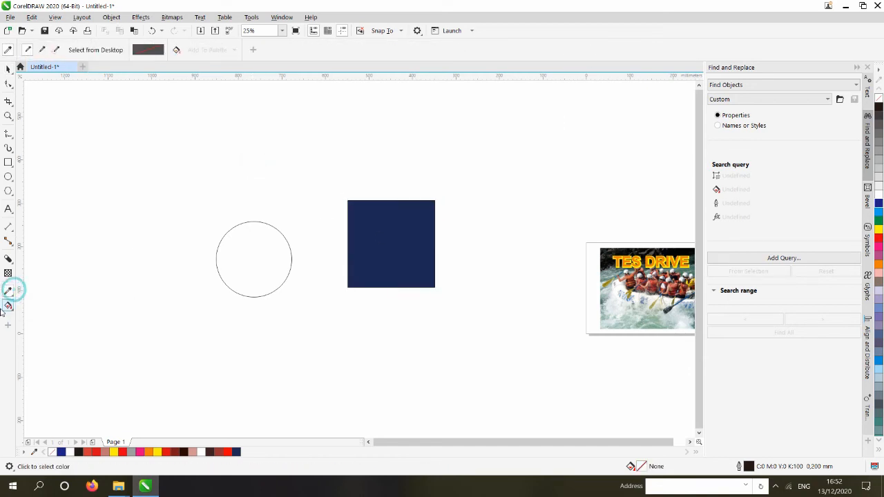
{"action": "left_click", "coordinate": [401, 223]}
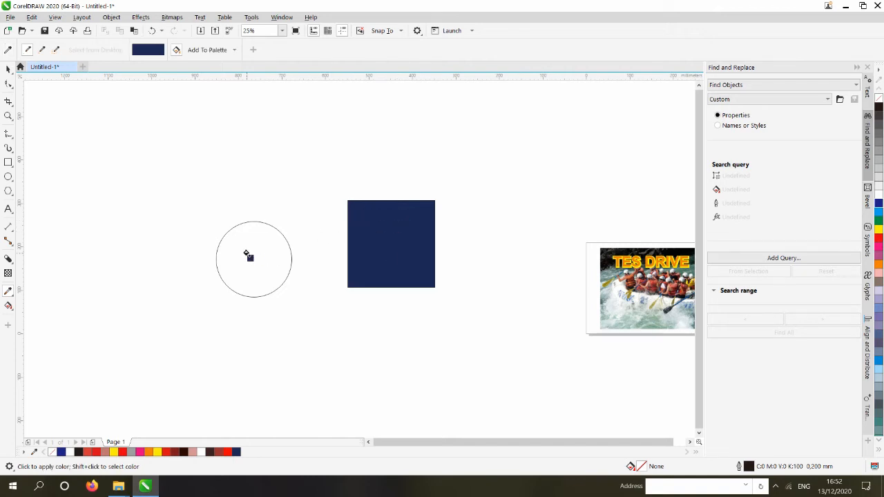
{"action": "left_click", "coordinate": [247, 253]}
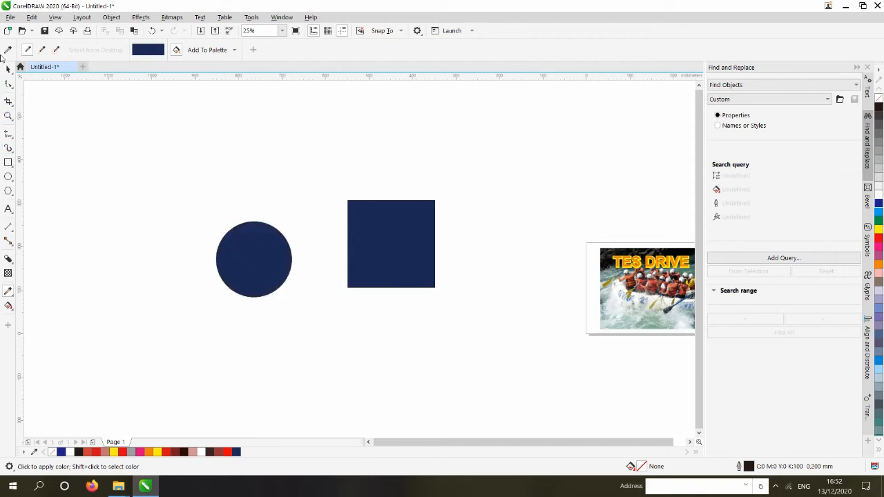
Sample the skin tone #BF6656 from the nearest rafter's arm in the photo and apply it to the circle
{"action": "left_click", "coordinate": [8, 50]}
{"action": "scroll", "coordinate": [490, 292], "scroll_direction": "up", "scroll_amount": 3}
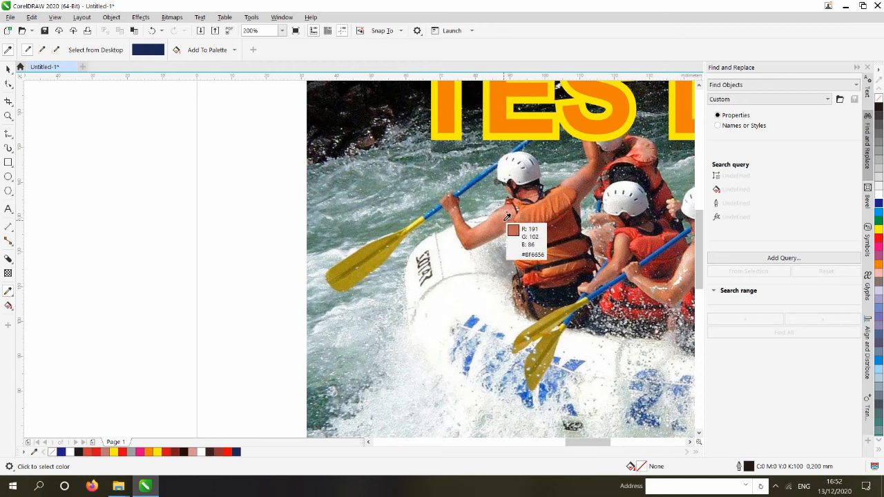
{"action": "left_click", "coordinate": [507, 216]}
{"action": "scroll", "coordinate": [569, 271], "scroll_direction": "down", "scroll_amount": 3}
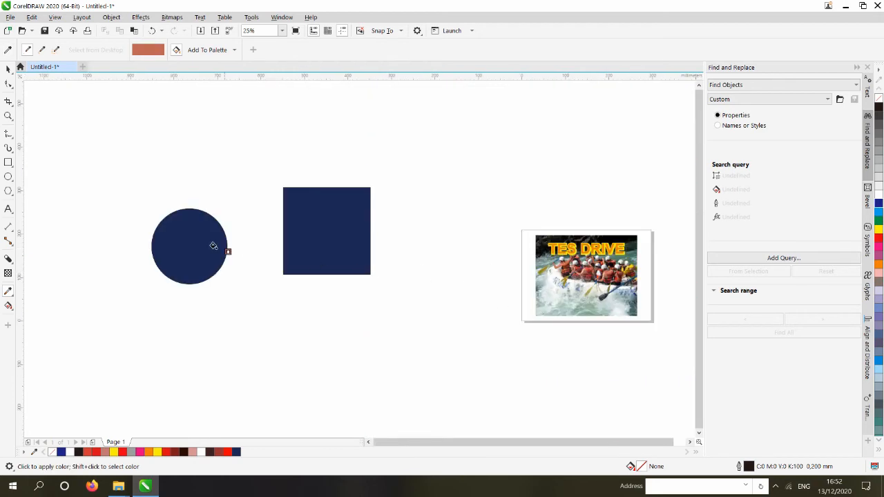
{"action": "left_click", "coordinate": [157, 237]}
Select the circle and the navy square together and delete them
{"action": "scroll", "coordinate": [220, 267], "scroll_direction": "down", "scroll_amount": 2}
{"action": "key", "text": "space"}
{"action": "left_click_drag", "start_coordinate": [301, 224], "coordinate": [436, 328]}
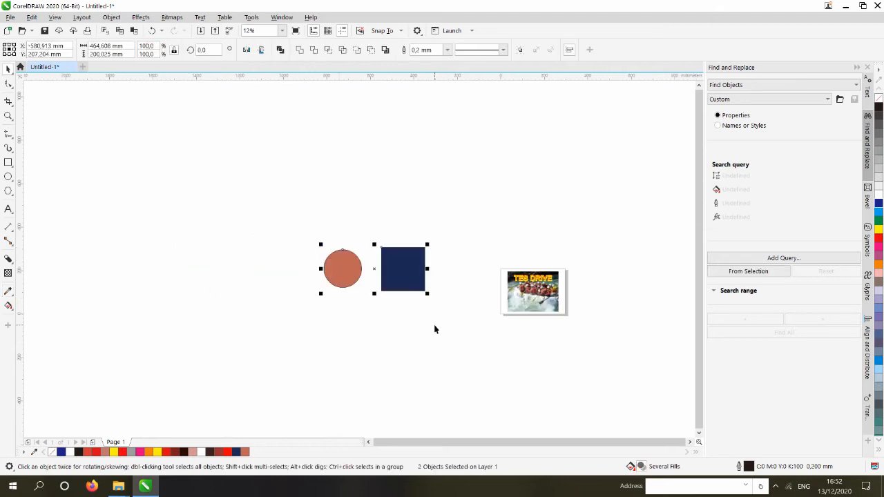
{"action": "key", "text": "Delete"}
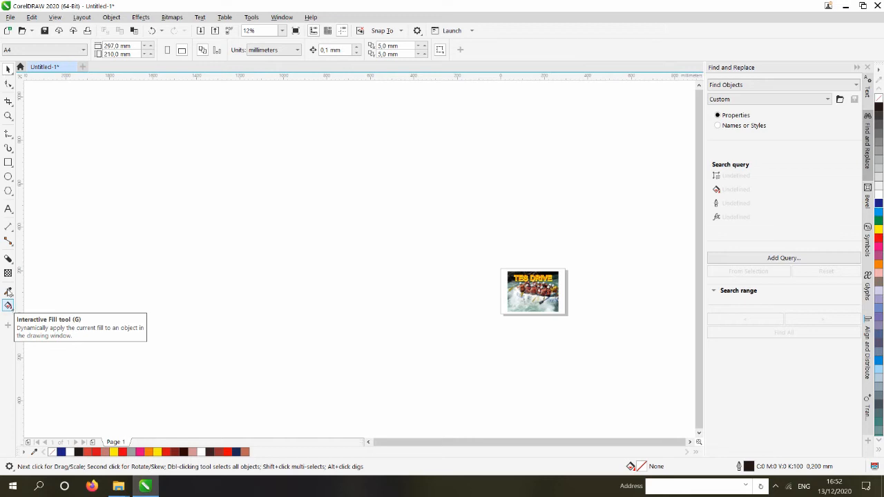
Draw a rectangle about 902 × 580 mm left of the page and fill it with red
{"action": "left_click", "coordinate": [8, 163]}
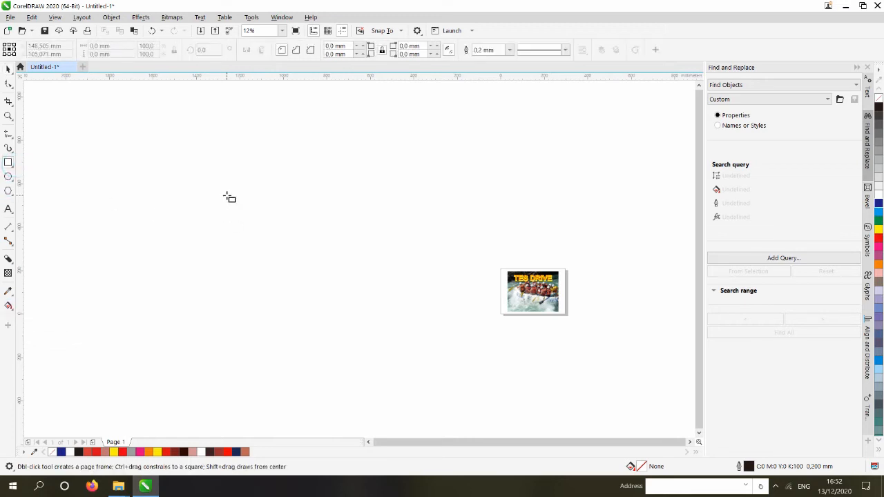
{"action": "mouse_move", "coordinate": [222, 190]}
{"action": "left_mouse_down"}
{"action": "mouse_move", "coordinate": [332, 274]}
{"action": "mouse_move", "coordinate": [421, 318]}
{"action": "left_mouse_up"}
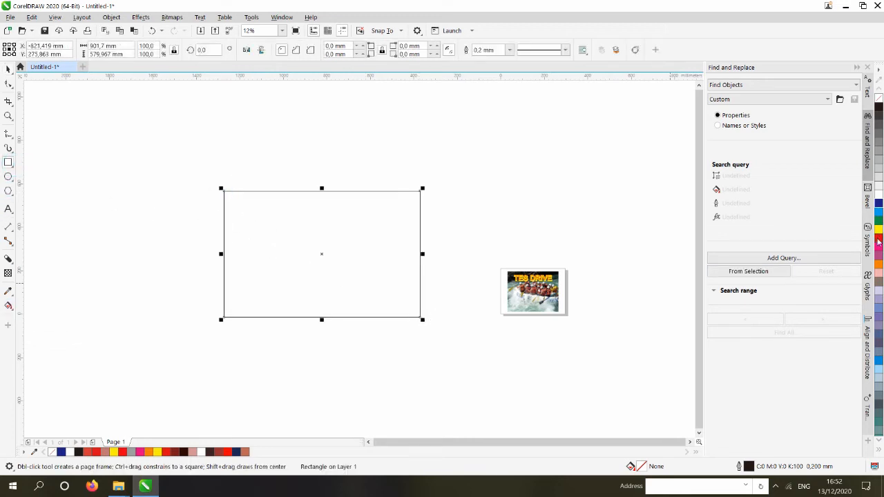
{"action": "left_click", "coordinate": [878, 239]}
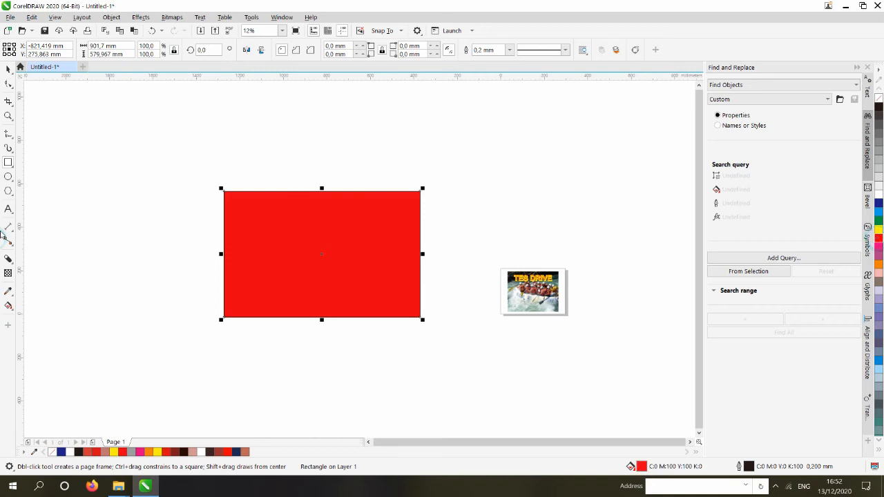
Apply a vertical fountain fill running from red near the rectangle's bottom to white at its top edge, then raise the red node slightly
{"action": "left_click", "coordinate": [8, 305]}
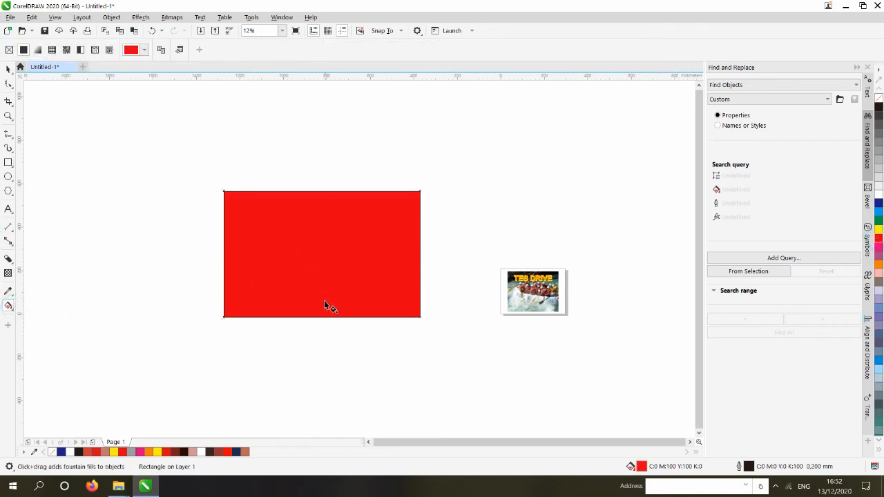
{"action": "left_click_drag", "start_coordinate": [324, 302], "coordinate": [325, 192]}
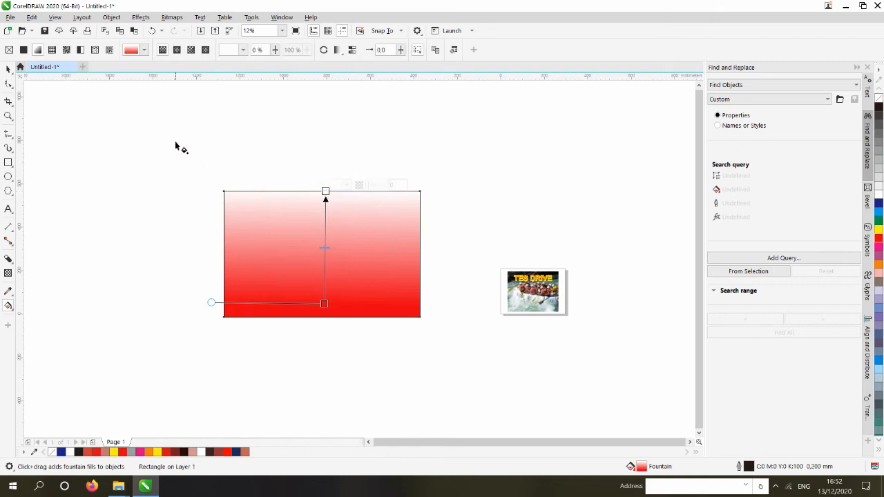
{"action": "left_click_drag", "start_coordinate": [324, 302], "coordinate": [326, 284]}
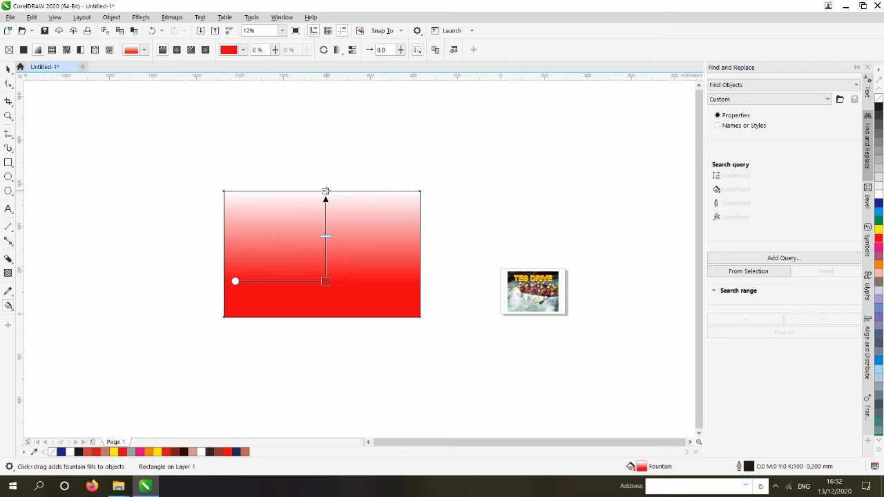
Recolour the gradient's top node, trying light red and dark red before choosing golden yellow, C0 M18 Y93 K0
{"action": "left_click", "coordinate": [326, 190]}
{"action": "left_click", "coordinate": [331, 185]}
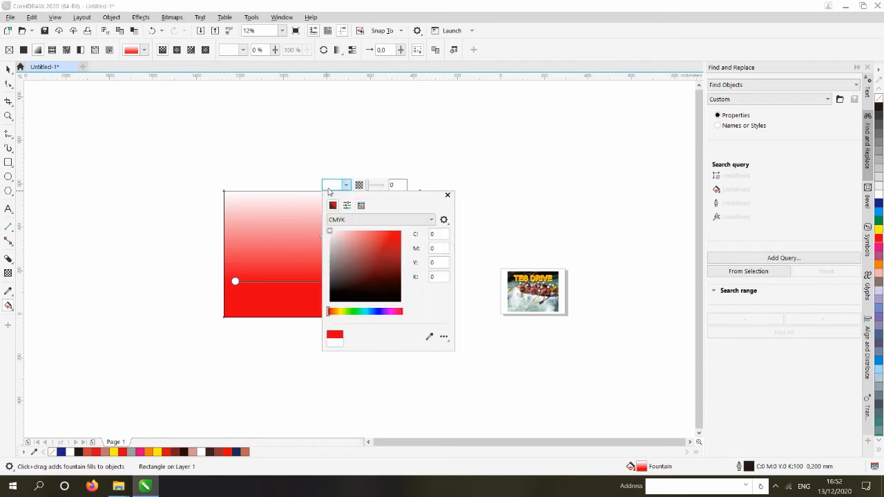
{"action": "left_click", "coordinate": [327, 186]}
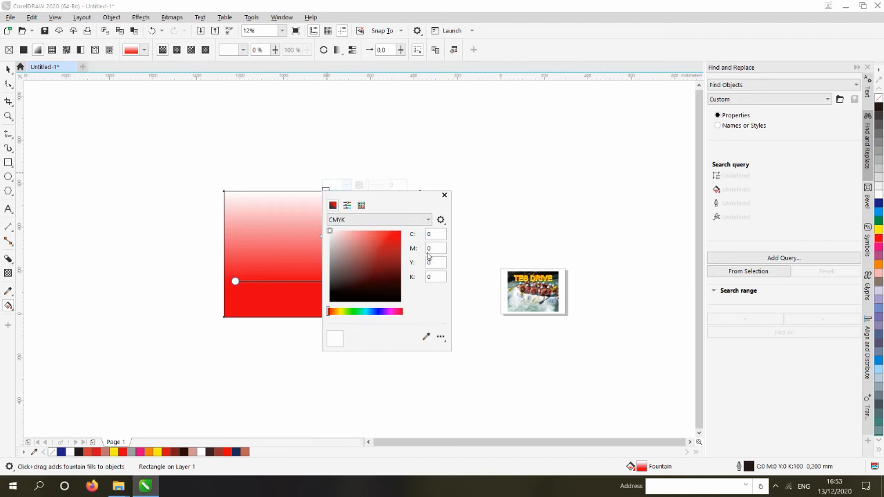
{"action": "left_click", "coordinate": [377, 238]}
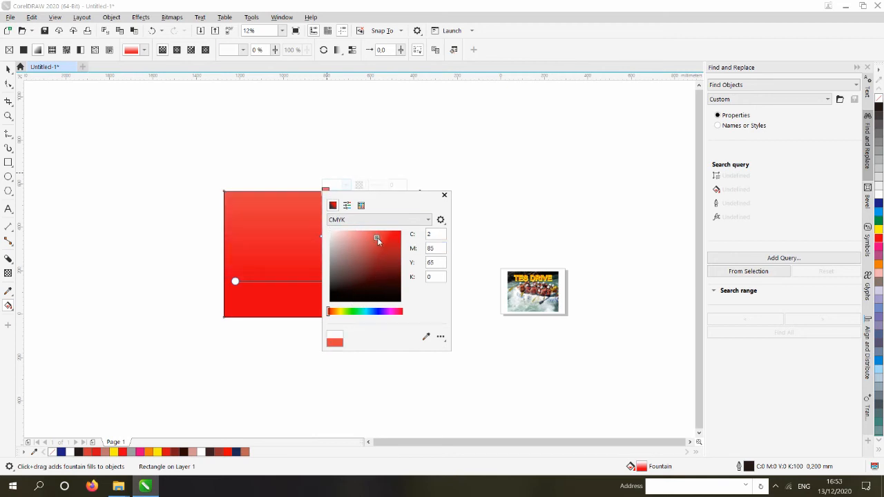
{"action": "left_click", "coordinate": [375, 274]}
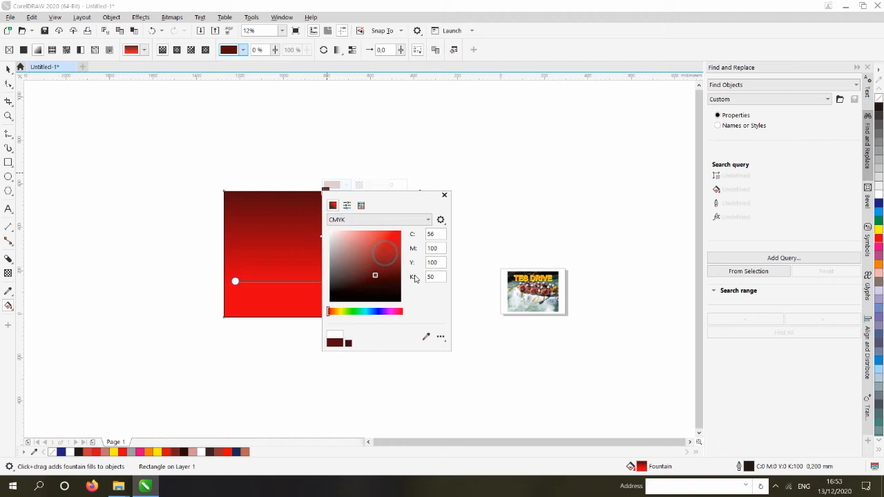
{"action": "left_click", "coordinate": [339, 311]}
{"action": "left_click", "coordinate": [398, 232]}
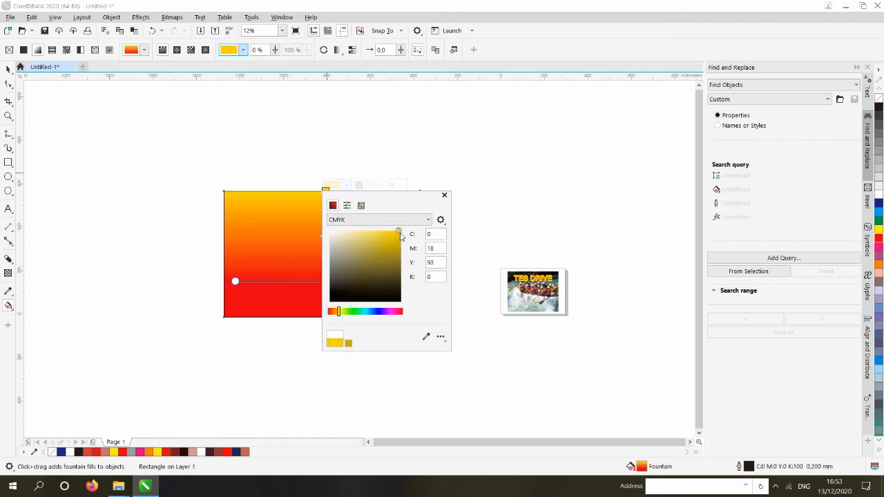
Refine the top node's colour to pure yellow by setting M to 0 and Y to 100
{"action": "double_click", "coordinate": [431, 248]}
{"action": "type", "text": "0"}
{"action": "double_click", "coordinate": [430, 263]}
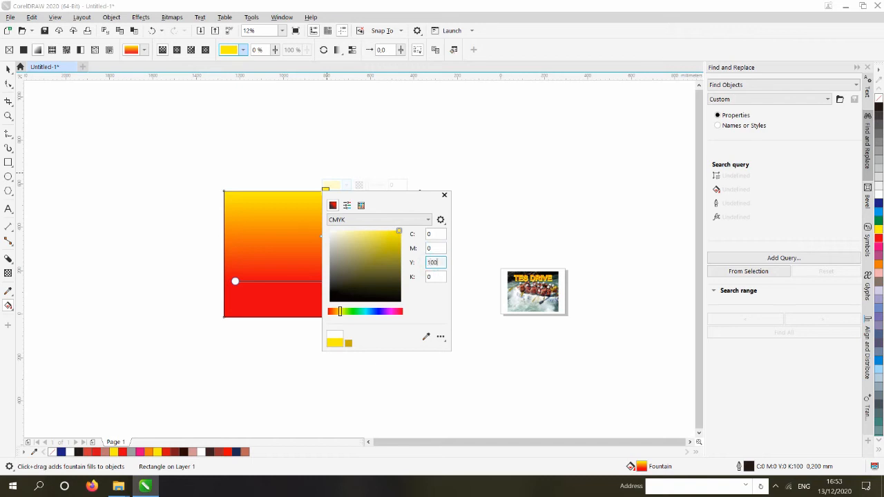
{"action": "type", "text": "100"}
{"action": "left_click", "coordinate": [433, 257]}
{"action": "left_click", "coordinate": [256, 200]}
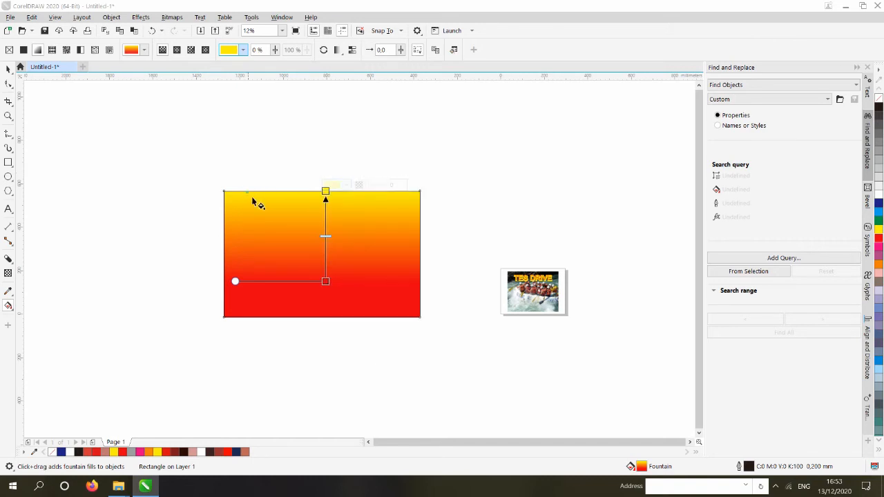
Change the gradient's lower node from the CMYK Palette, trying magenta first and settling on blue
{"action": "left_click", "coordinate": [326, 281]}
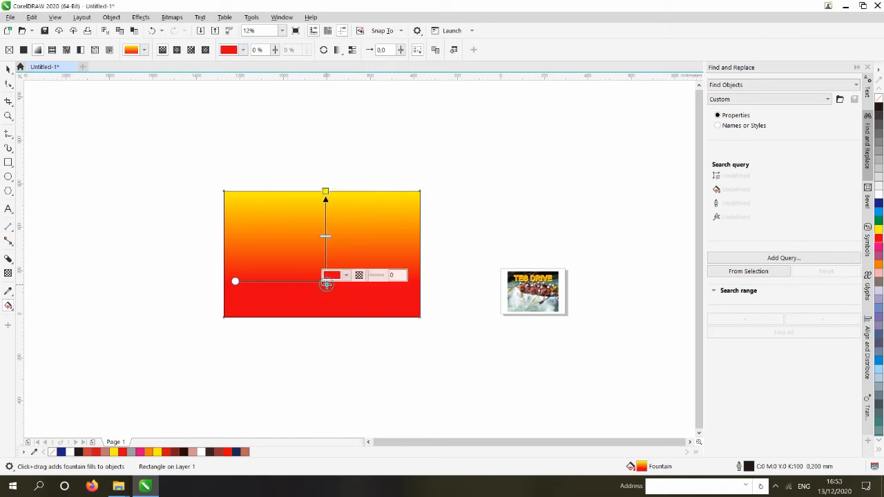
{"action": "left_click", "coordinate": [332, 276]}
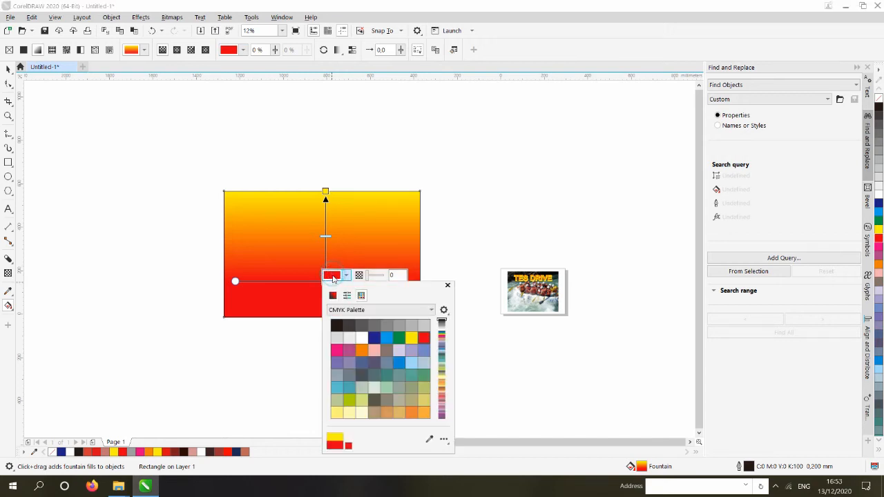
{"action": "left_click", "coordinate": [338, 349]}
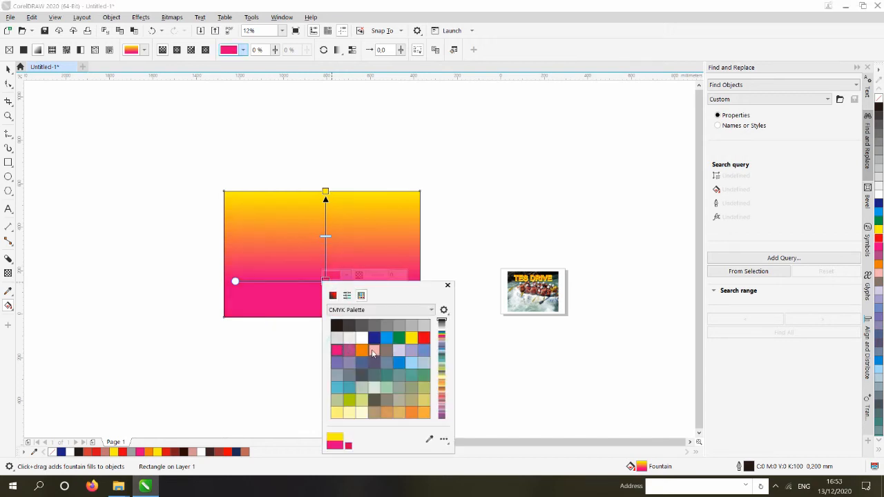
{"action": "left_click", "coordinate": [373, 337]}
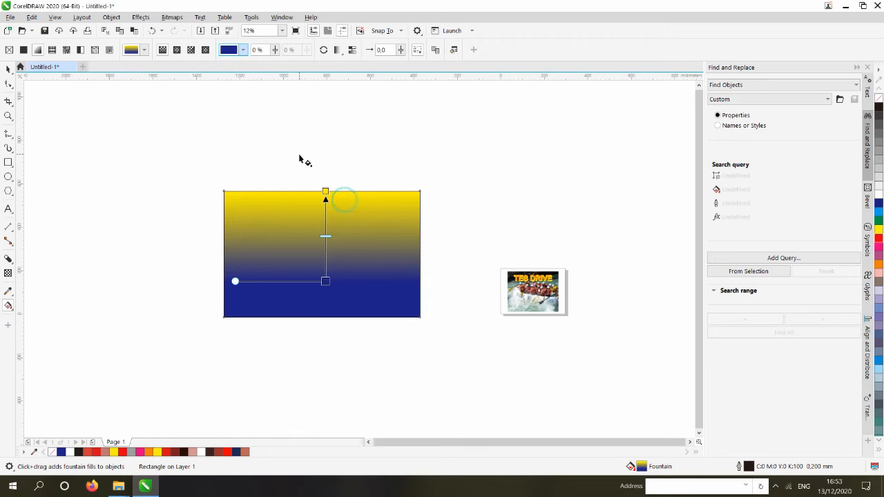
Move the gradient rectangle up and to the right, to about X -578 mm, Y 445 mm, and deselect it
{"action": "left_click", "coordinate": [9, 68]}
{"action": "left_click_drag", "start_coordinate": [184, 147], "coordinate": [505, 391]}
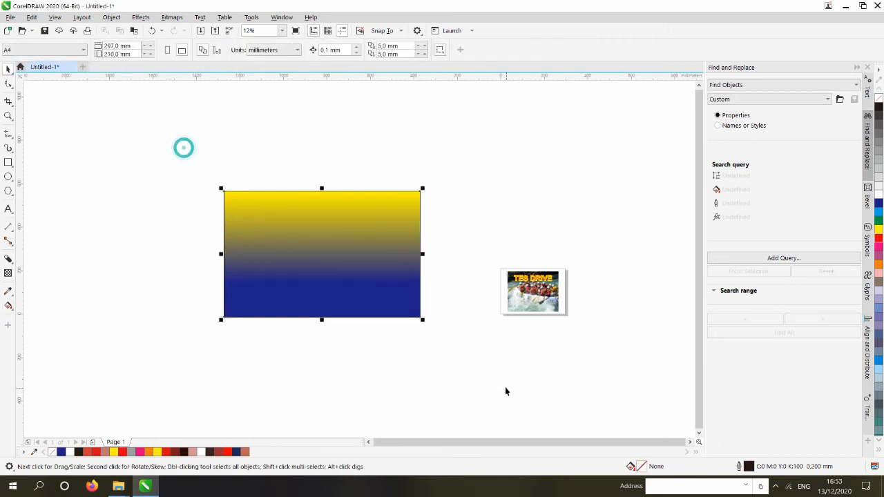
{"action": "left_click_drag", "start_coordinate": [323, 260], "coordinate": [377, 223]}
{"action": "left_click", "coordinate": [154, 217]}
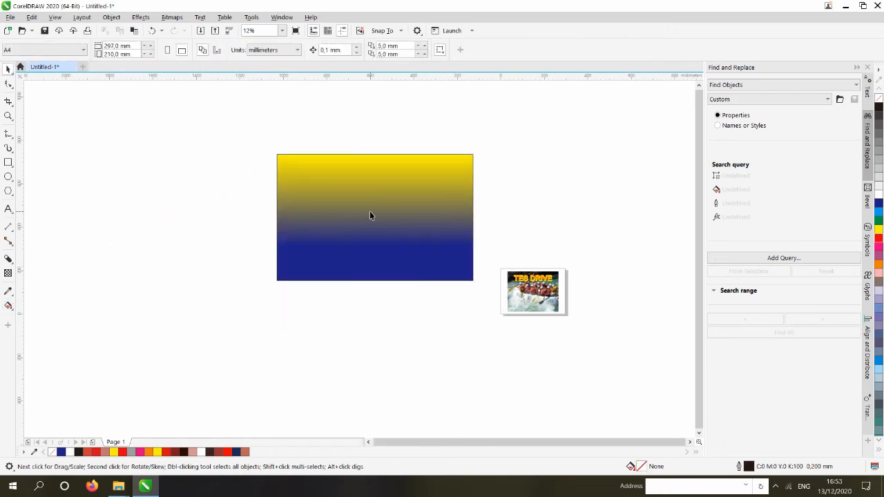
{"action": "left_click", "coordinate": [345, 227]}
{"action": "scroll", "coordinate": [345, 227], "scroll_direction": "down", "scroll_amount": 2}
{"action": "left_click", "coordinate": [283, 164]}
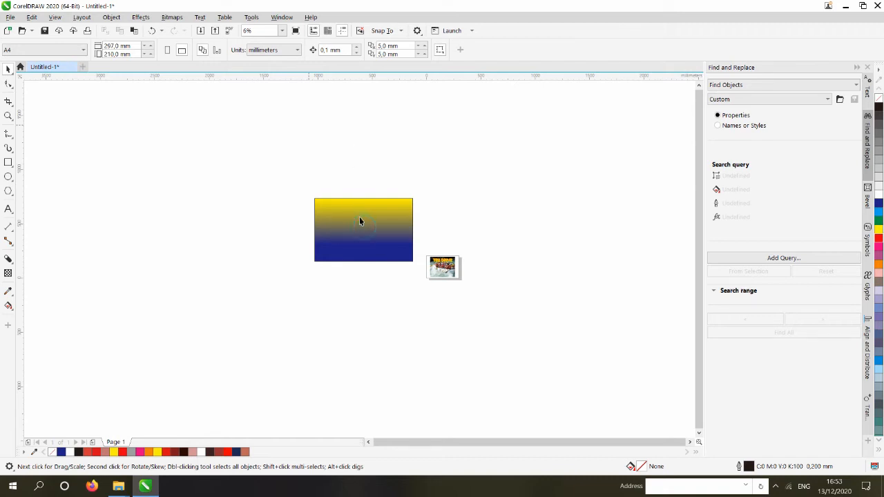
{"action": "left_click", "coordinate": [388, 200]}
{"action": "scroll", "coordinate": [391, 200], "scroll_direction": "up", "scroll_amount": 4}
{"action": "scroll", "coordinate": [418, 233], "scroll_direction": "down", "scroll_amount": 4}
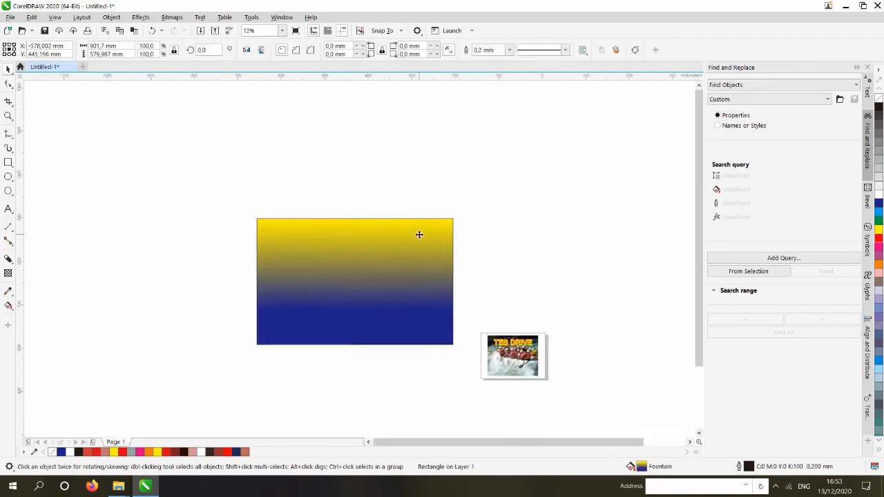
{"action": "scroll", "coordinate": [419, 235], "scroll_direction": "up", "scroll_amount": 2}
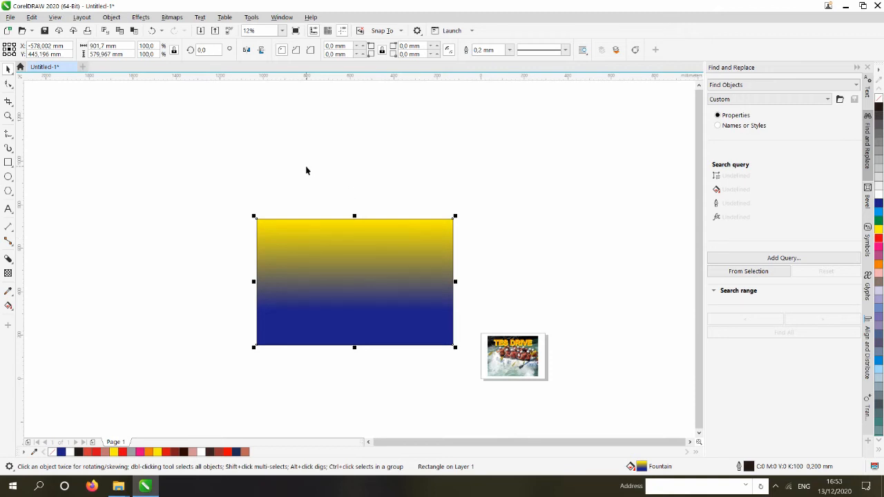
Select the gradient rectangle together with the TES DRIVE rafting design on the page and delete everything
{"action": "left_click_drag", "start_coordinate": [151, 193], "coordinate": [462, 381]}
{"action": "left_click", "coordinate": [489, 247]}
{"action": "left_click_drag", "start_coordinate": [209, 196], "coordinate": [474, 377]}
{"action": "left_click", "coordinate": [489, 185]}
{"action": "left_click_drag", "start_coordinate": [223, 209], "coordinate": [614, 406]}
{"action": "key", "text": "Delete"}
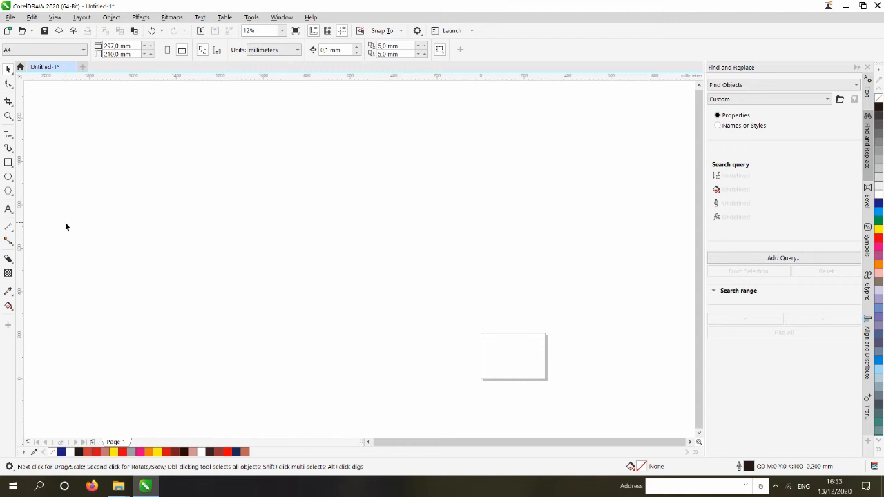
Switch the empty A4 page to portrait orientation
{"action": "scroll", "coordinate": [65, 227], "scroll_direction": "down", "scroll_amount": 1}
{"action": "scroll", "coordinate": [262, 304], "scroll_direction": "up", "scroll_amount": 2}
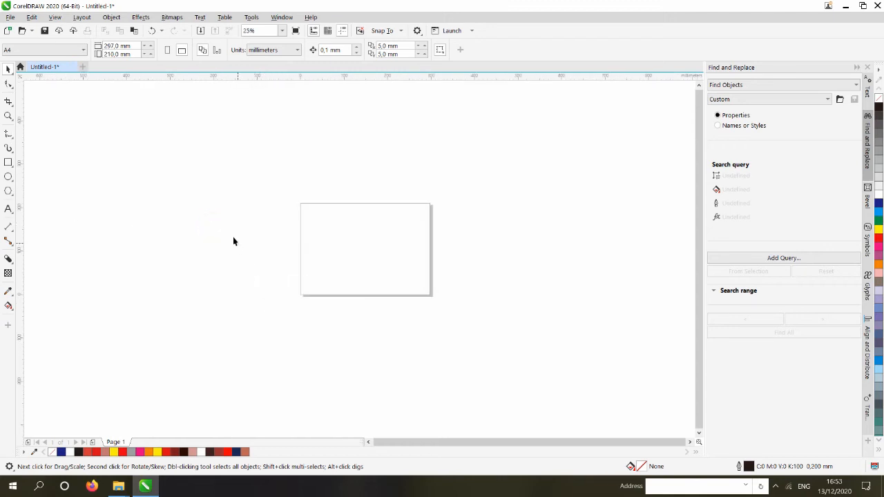
{"action": "left_click", "coordinate": [167, 50]}
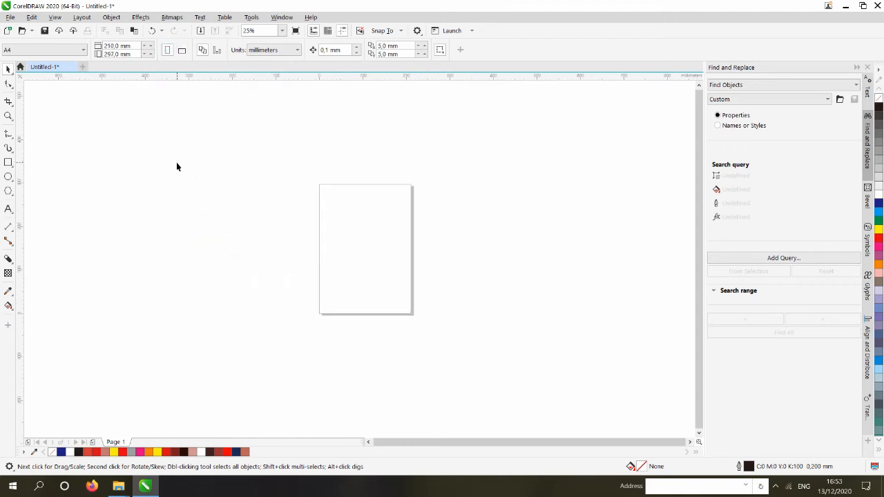
Set the empty page's size to the A3 Extension preset
{"action": "left_click", "coordinate": [62, 50]}
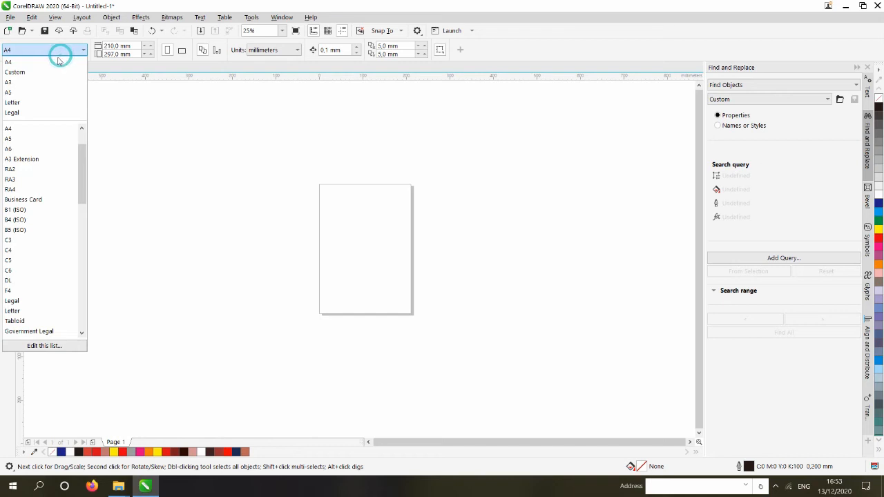
{"action": "left_click", "coordinate": [15, 158]}
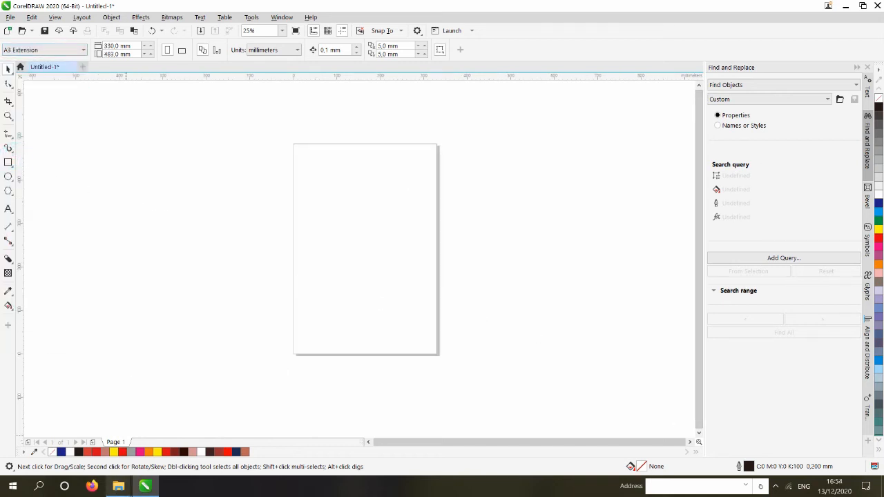
{"action": "left_click", "coordinate": [233, 256]}
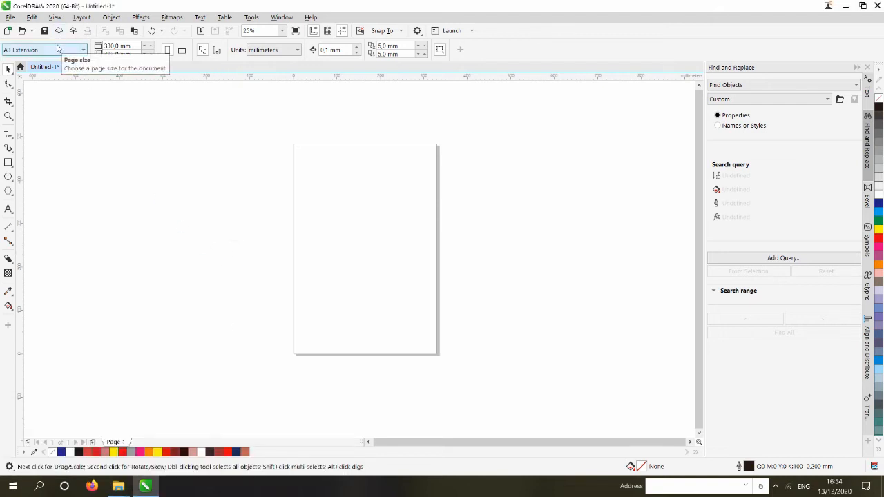
Import the four birthday images a, b, c and d from the desktop folder New folder (4)
{"action": "key", "text": "ctrl+i"}
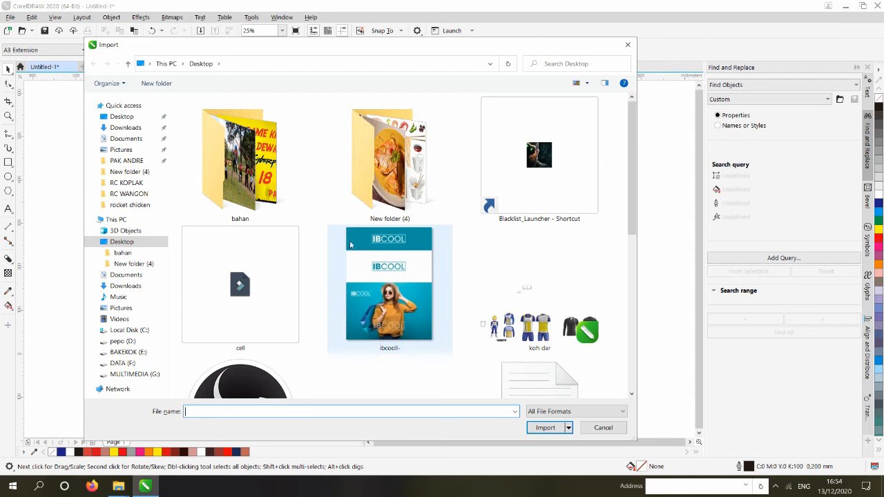
{"action": "double_click", "coordinate": [380, 201]}
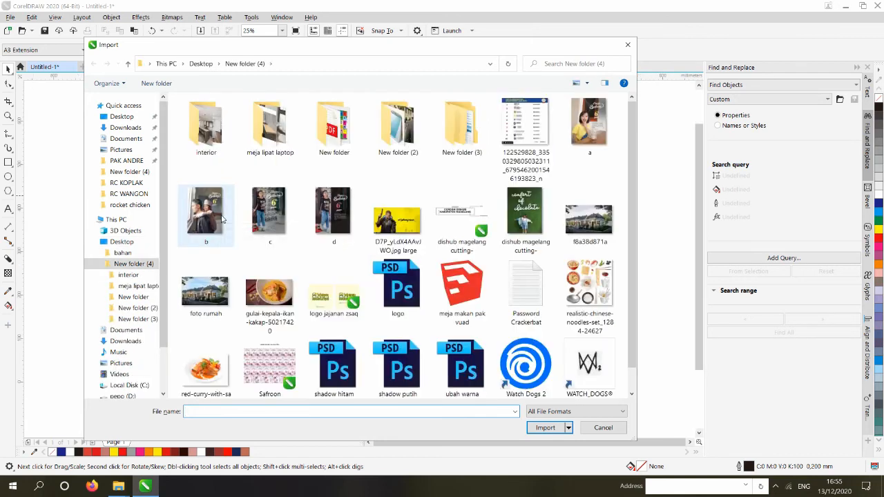
{"action": "left_click", "coordinate": [222, 214]}
{"action": "left_click", "coordinate": [263, 221], "text": "ctrl"}
{"action": "left_click", "coordinate": [331, 217], "text": "ctrl"}
{"action": "left_click", "coordinate": [589, 124], "text": "ctrl"}
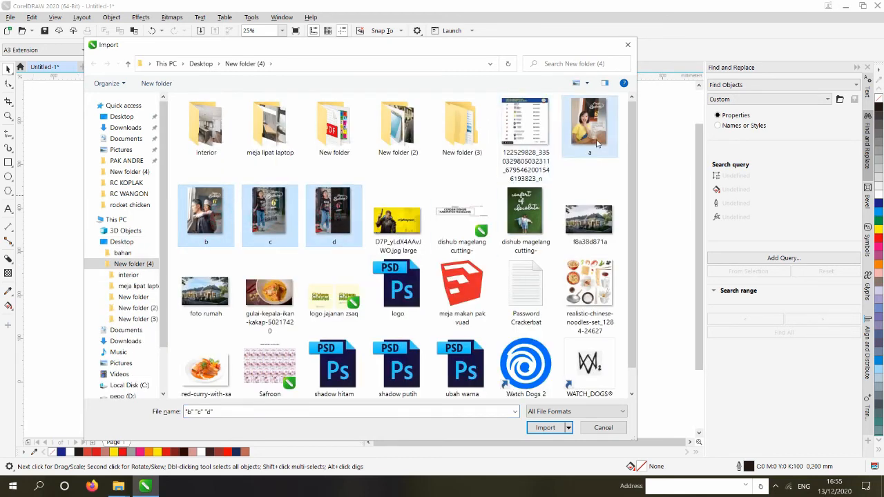
{"action": "left_click", "coordinate": [546, 428]}
Place image a at original size on the upper half of the page and images b, c and d overlapping beside it
{"action": "left_click", "coordinate": [327, 214]}
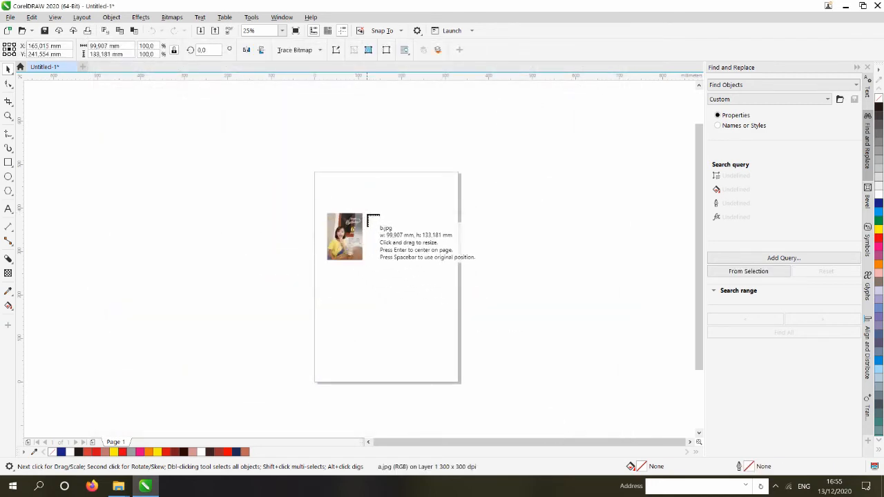
{"action": "left_click", "coordinate": [368, 212]}
{"action": "left_click", "coordinate": [368, 211]}
{"action": "left_click", "coordinate": [368, 199]}
{"action": "left_click", "coordinate": [322, 176]}
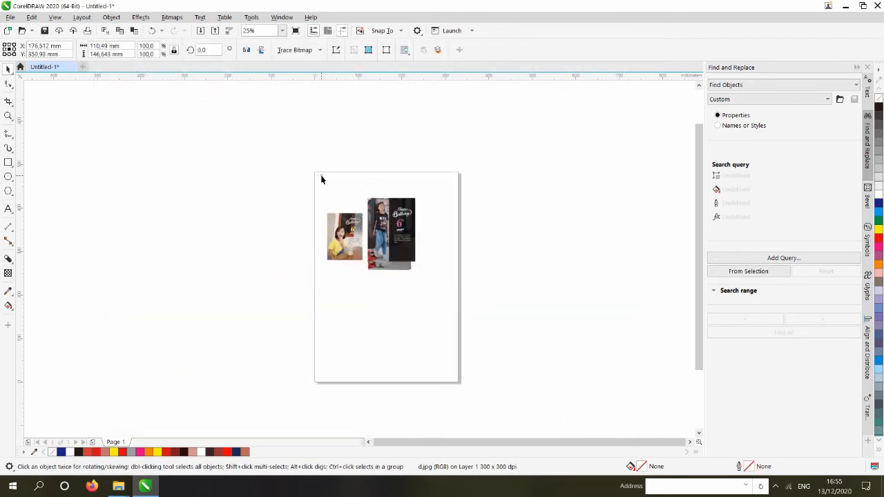
Separate the overlapping birthday images by spreading all four loosely around the page's upper part
{"action": "left_click_drag", "start_coordinate": [397, 246], "coordinate": [498, 198]}
{"action": "left_click", "coordinate": [379, 200]}
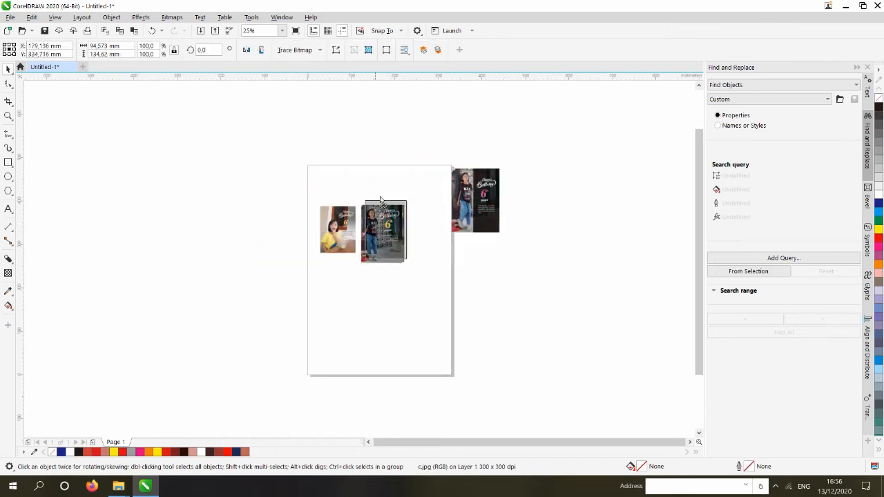
{"action": "left_click_drag", "start_coordinate": [379, 199], "coordinate": [388, 122]}
{"action": "left_click_drag", "start_coordinate": [391, 246], "coordinate": [435, 274]}
{"action": "left_click", "coordinate": [319, 226]}
{"action": "left_click_drag", "start_coordinate": [350, 243], "coordinate": [337, 251]}
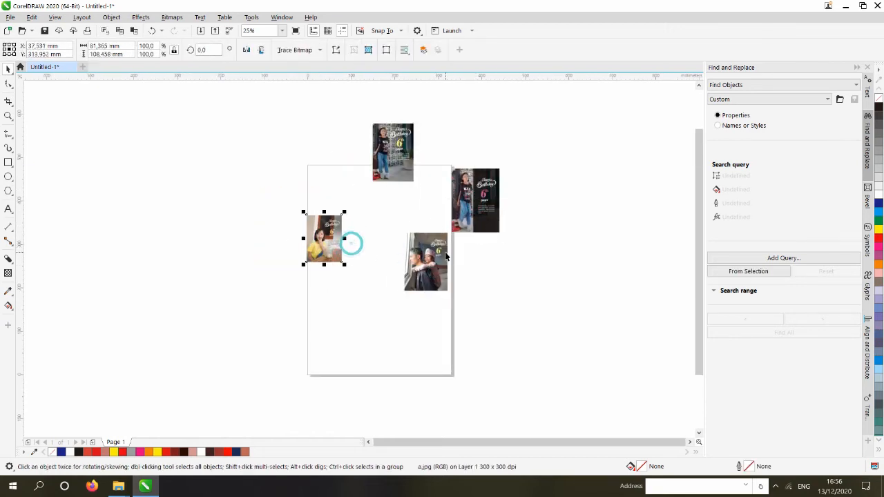
{"action": "left_click_drag", "start_coordinate": [445, 254], "coordinate": [390, 265]}
{"action": "left_click_drag", "start_coordinate": [476, 201], "coordinate": [452, 226]}
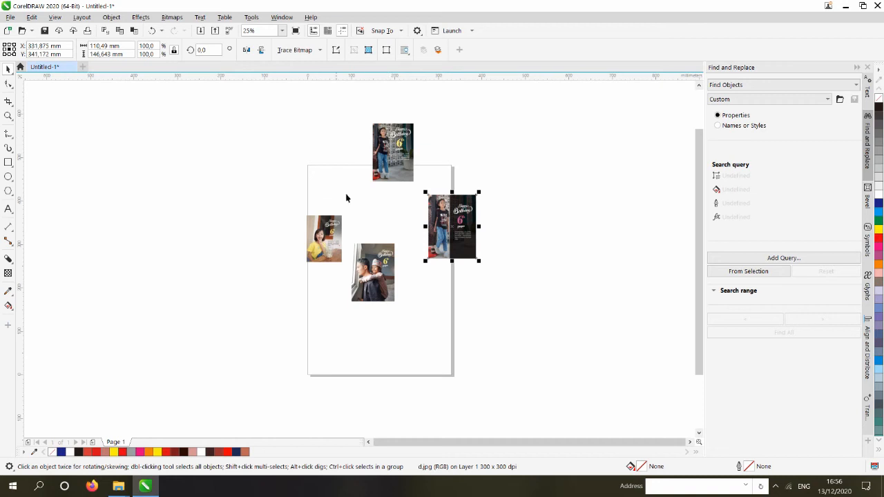
Rearrange the four birthday images into a rough horizontal row a, b, c, d along the page's top edge
{"action": "left_click_drag", "start_coordinate": [337, 242], "coordinate": [288, 181]}
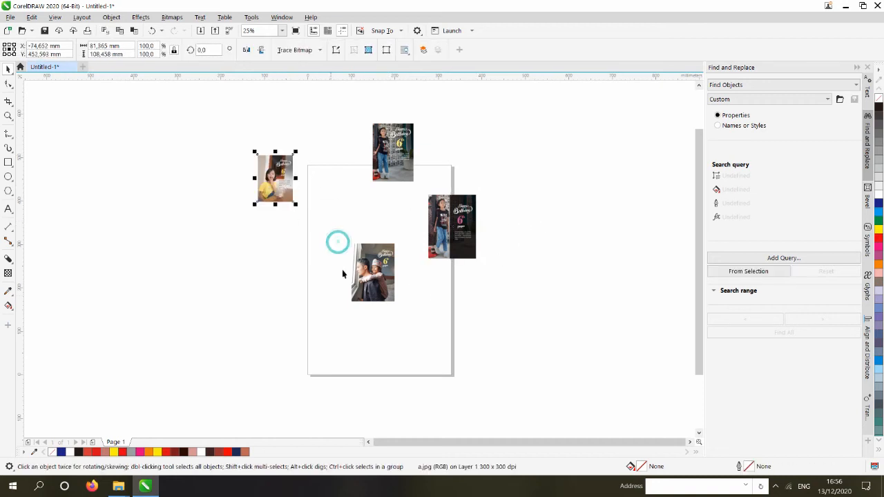
{"action": "left_click_drag", "start_coordinate": [365, 285], "coordinate": [301, 189]}
{"action": "left_click_drag", "start_coordinate": [399, 147], "coordinate": [357, 170]}
{"action": "left_click_drag", "start_coordinate": [460, 234], "coordinate": [414, 186]}
{"action": "scroll", "coordinate": [258, 114], "scroll_direction": "up", "scroll_amount": 1}
{"action": "left_click", "coordinate": [268, 140]}
{"action": "scroll", "coordinate": [415, 266], "scroll_direction": "down", "scroll_amount": 1}
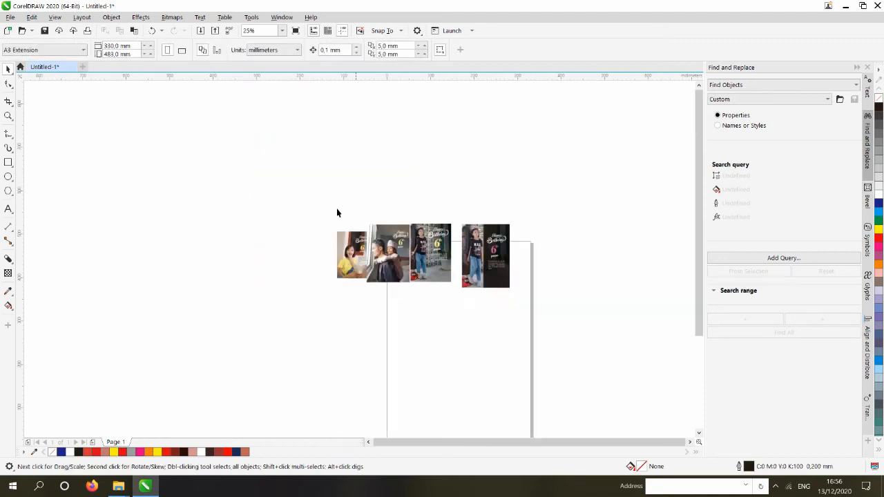
Select the row of four birthday images and move it up so it sits clear above the page
{"action": "left_click_drag", "start_coordinate": [235, 158], "coordinate": [604, 353]}
{"action": "left_click_drag", "start_coordinate": [468, 259], "coordinate": [475, 173]}
{"action": "left_click", "coordinate": [306, 112]}
{"action": "scroll", "coordinate": [538, 297], "scroll_direction": "down", "scroll_amount": 1}
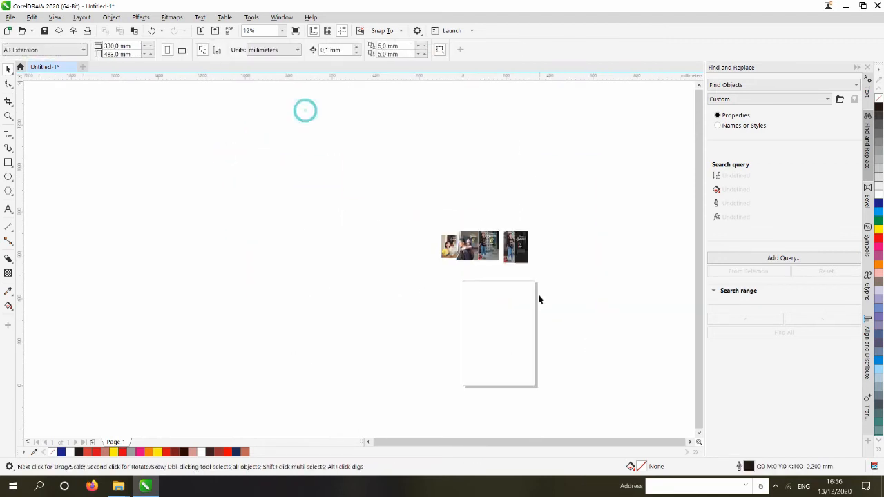
{"action": "scroll", "coordinate": [511, 241], "scroll_direction": "up", "scroll_amount": 1}
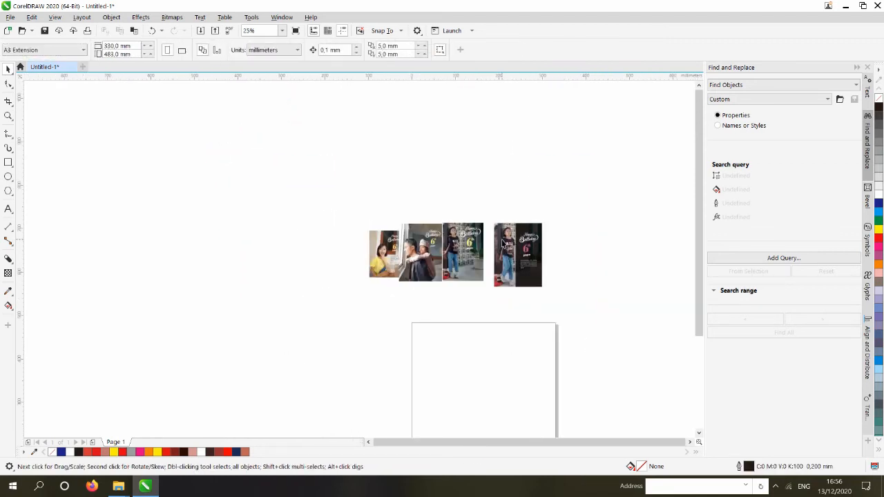
{"action": "scroll", "coordinate": [530, 276], "scroll_direction": "up", "scroll_amount": 1}
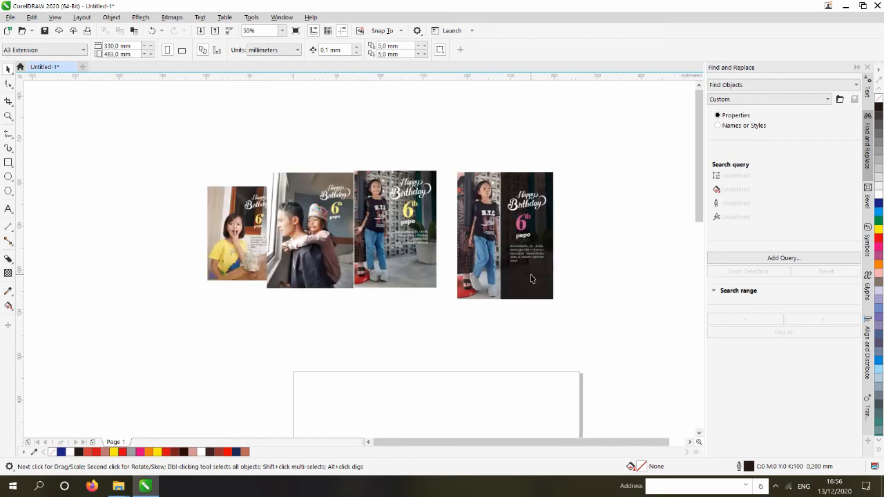
Nudge images b and c slightly, select all four images, and align them by their top edges and by their bottom edges
{"action": "left_click", "coordinate": [399, 229]}
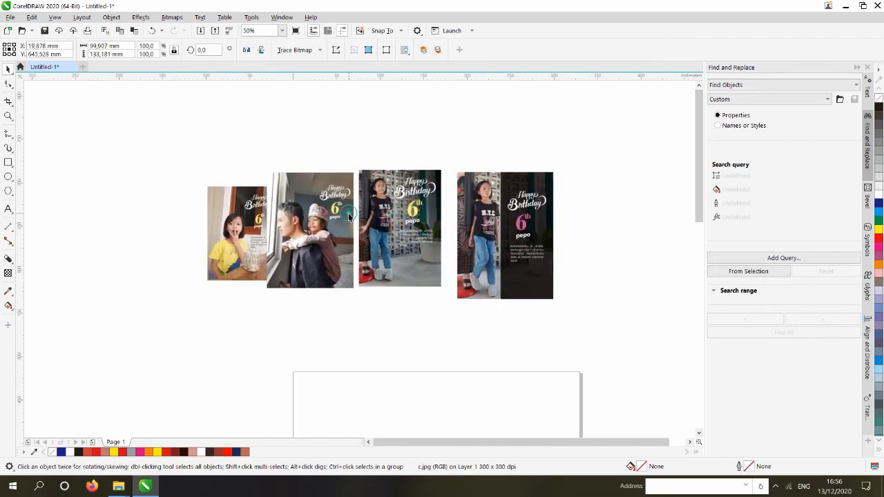
{"action": "left_click_drag", "start_coordinate": [349, 214], "coordinate": [350, 216]}
{"action": "left_click", "coordinate": [236, 149]}
{"action": "left_click_drag", "start_coordinate": [98, 128], "coordinate": [605, 389]}
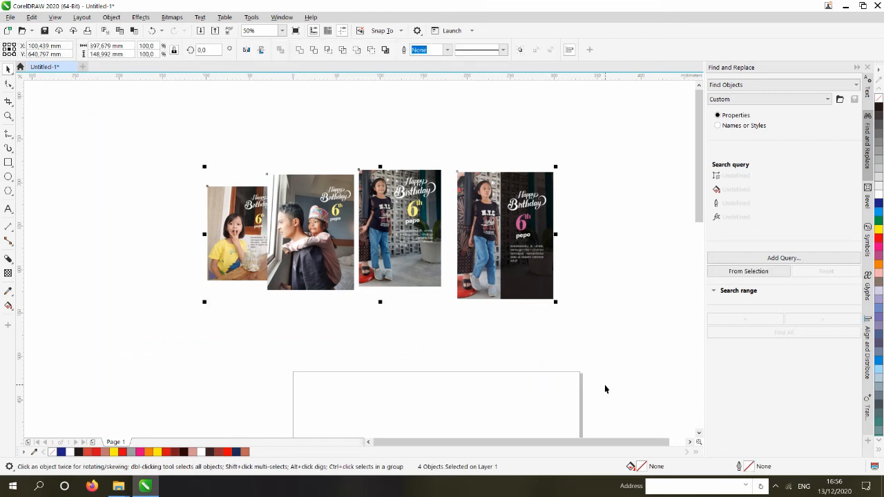
{"action": "key", "text": "t"}
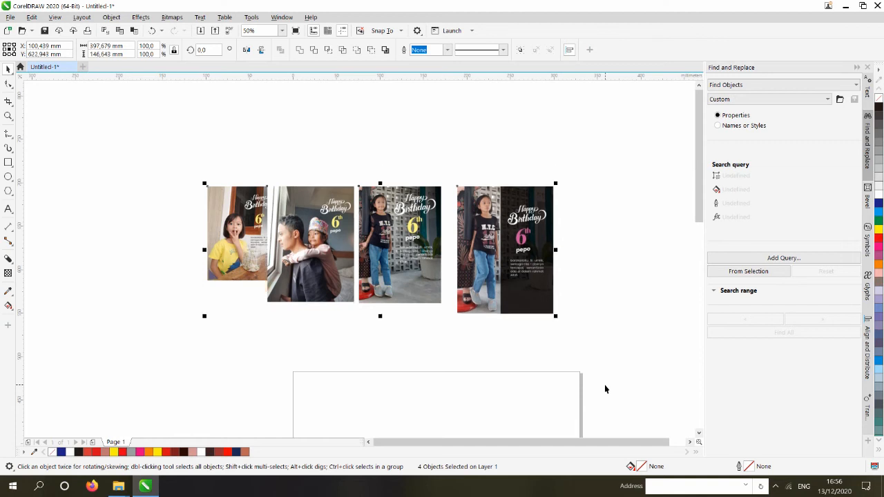
{"action": "key", "text": "b"}
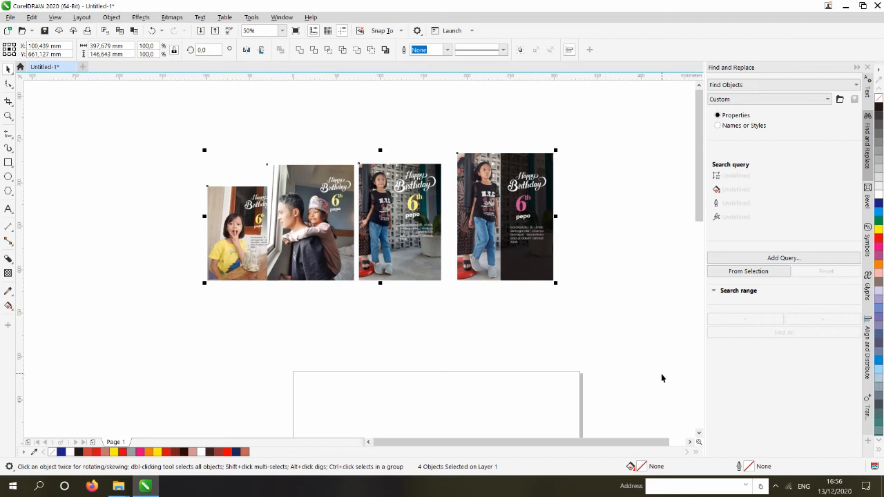
Stack images b, c and d below image a in a loose vertical column along the page's left edge
{"action": "scroll", "coordinate": [578, 325], "scroll_direction": "down", "scroll_amount": 1}
{"action": "left_click", "coordinate": [581, 325]}
{"action": "scroll", "coordinate": [444, 229], "scroll_direction": "down", "scroll_amount": 1}
{"action": "scroll", "coordinate": [446, 264], "scroll_direction": "up", "scroll_amount": 1}
{"action": "left_click_drag", "start_coordinate": [447, 265], "coordinate": [411, 334]}
{"action": "left_click_drag", "start_coordinate": [488, 259], "coordinate": [414, 400]}
{"action": "scroll", "coordinate": [517, 265], "scroll_direction": "down", "scroll_amount": 1}
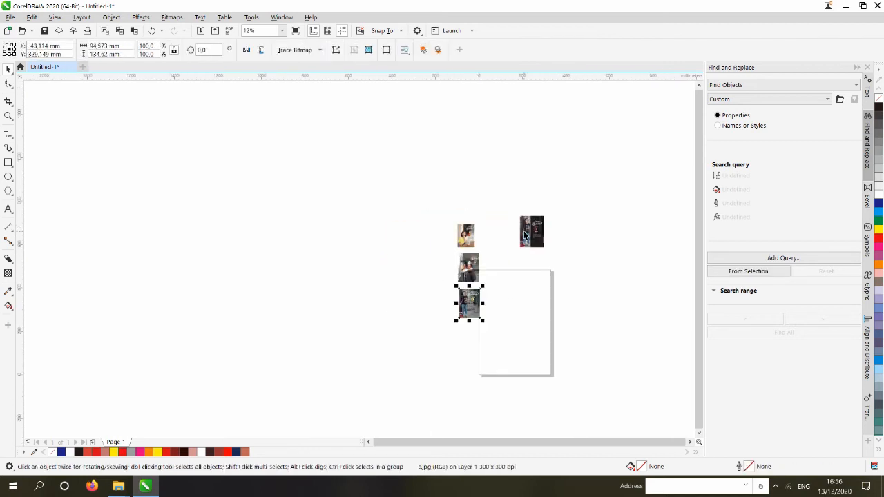
{"action": "left_click_drag", "start_coordinate": [528, 235], "coordinate": [470, 339]}
{"action": "scroll", "coordinate": [490, 351], "scroll_direction": "up", "scroll_amount": 1}
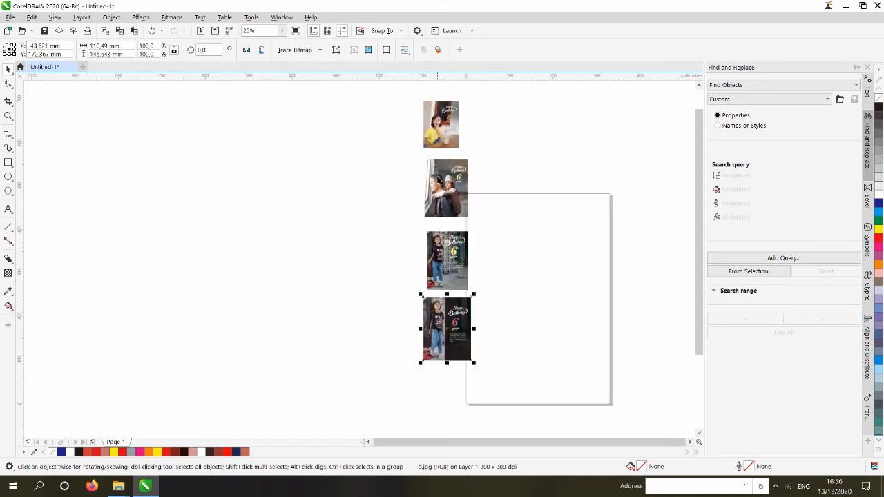
Select the four stacked images, align them by their right edges and by their left edges, and deselect them
{"action": "scroll", "coordinate": [431, 196], "scroll_direction": "down", "scroll_amount": 1}
{"action": "left_click_drag", "start_coordinate": [391, 113], "coordinate": [479, 345]}
{"action": "scroll", "coordinate": [448, 183], "scroll_direction": "up", "scroll_amount": 1}
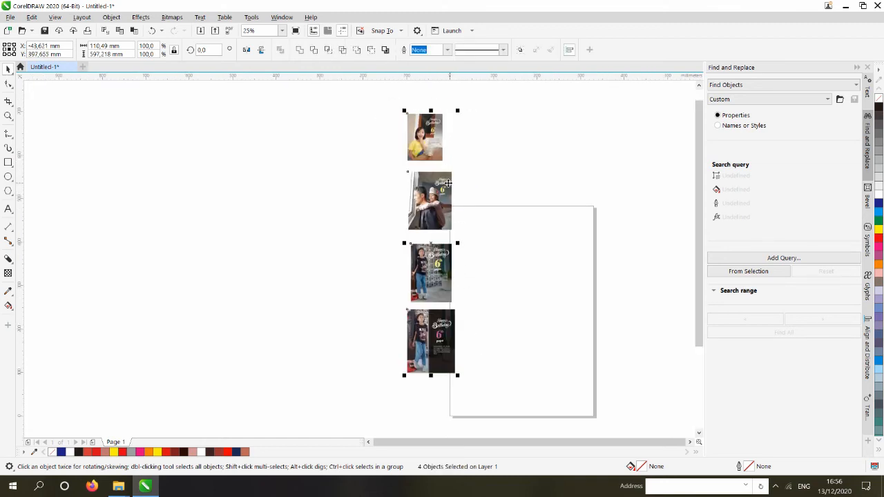
{"action": "key", "text": "r"}
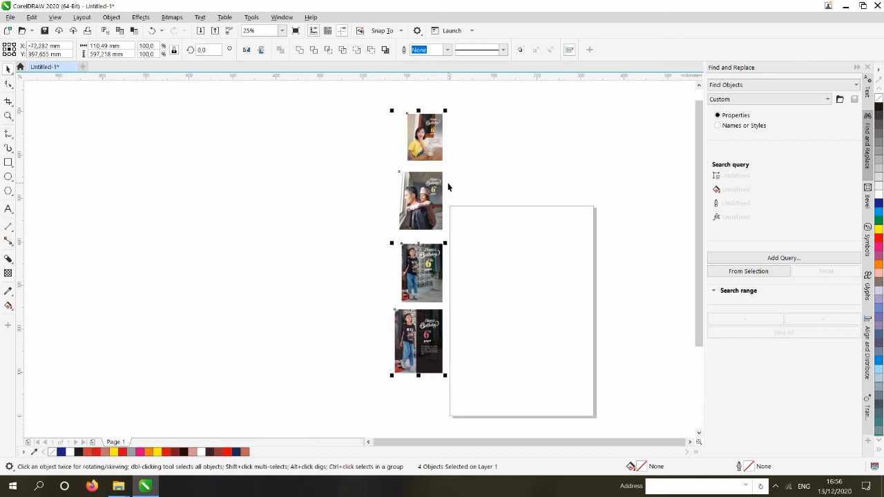
{"action": "key", "text": "l"}
{"action": "left_click", "coordinate": [487, 276]}
{"action": "scroll", "coordinate": [487, 277], "scroll_direction": "down", "scroll_amount": 1}
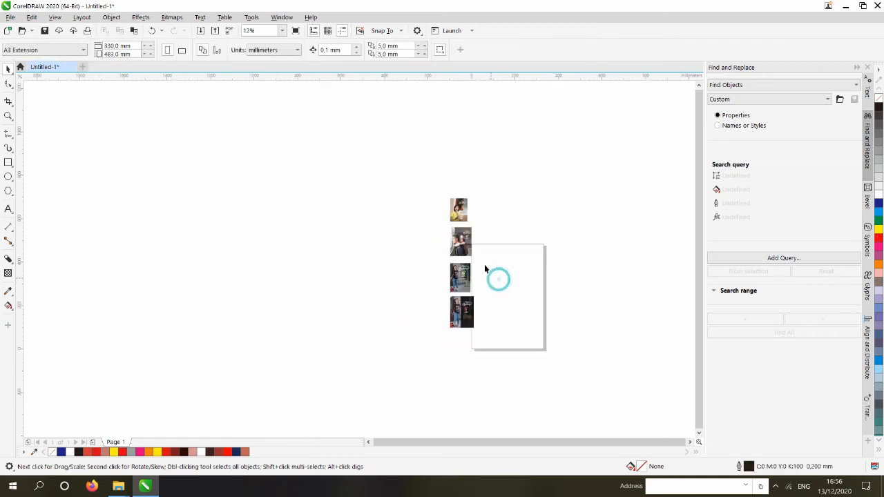
Move the column of four images far left of the page, to about X -964 mm, Y 595 mm, and deselect it
{"action": "left_click_drag", "start_coordinate": [482, 312], "coordinate": [490, 335]}
{"action": "left_click_drag", "start_coordinate": [462, 244], "coordinate": [262, 201]}
{"action": "left_click", "coordinate": [368, 195]}
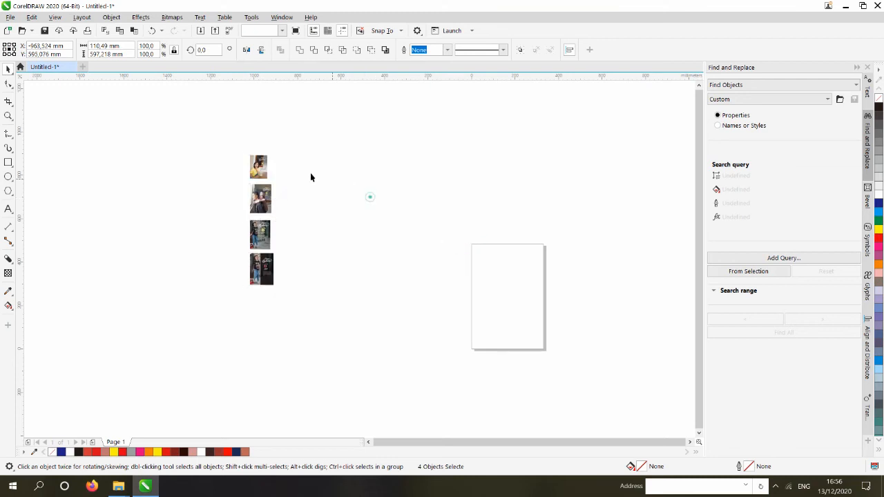
Move image a to about X -391 mm, Y 552 mm and duplicate it four times to the right at about 121 mm spacing
{"action": "scroll", "coordinate": [258, 166], "scroll_direction": "up", "scroll_amount": 1}
{"action": "left_click_drag", "start_coordinate": [260, 170], "coordinate": [516, 295]}
{"action": "scroll", "coordinate": [357, 186], "scroll_direction": "down", "scroll_amount": 1}
{"action": "scroll", "coordinate": [474, 250], "scroll_direction": "up", "scroll_amount": 1}
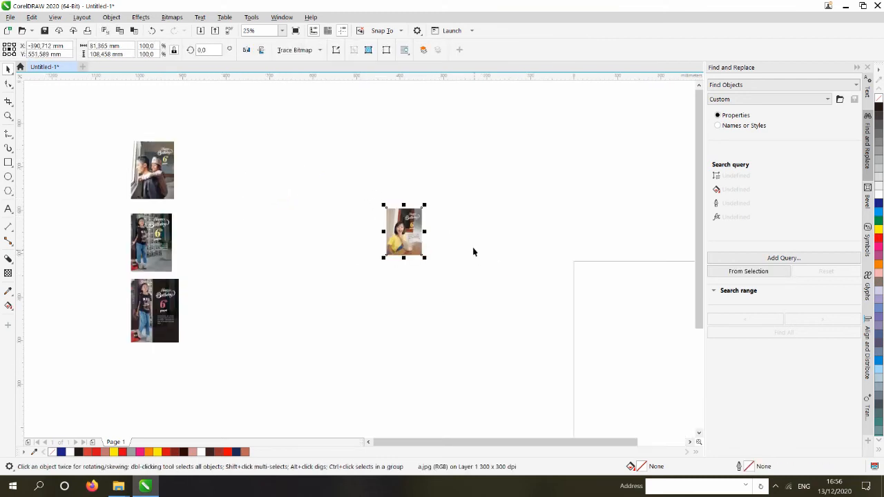
{"action": "left_click_drag", "start_coordinate": [392, 220], "coordinate": [446, 235]}
{"action": "right_click", "coordinate": [445, 234]}
{"action": "key", "text": "ctrl+r"}
{"action": "key", "text": "ctrl+r"}
{"action": "key", "text": "ctrl+r"}
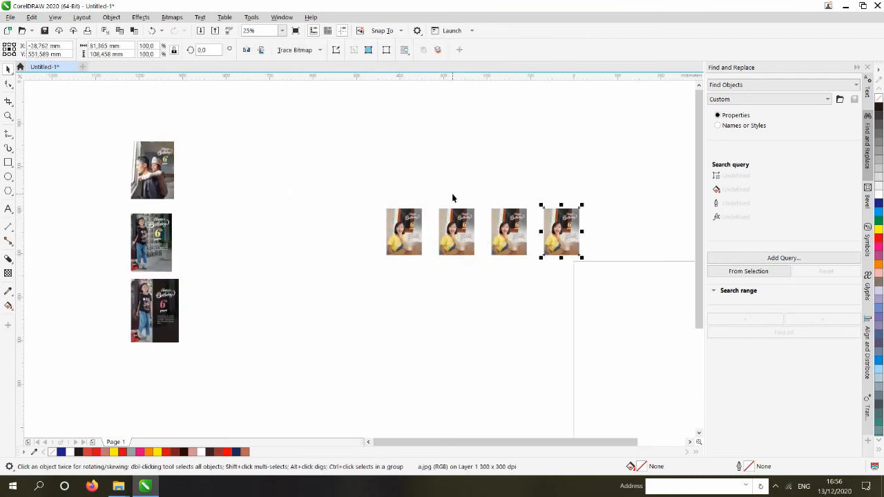
Shift the five copies of image a to uneven heights and spacings
{"action": "left_click", "coordinate": [492, 169]}
{"action": "scroll", "coordinate": [459, 237], "scroll_direction": "down", "scroll_amount": 1}
{"action": "scroll", "coordinate": [484, 231], "scroll_direction": "up", "scroll_amount": 1}
{"action": "left_click_drag", "start_coordinate": [519, 240], "coordinate": [480, 194]}
{"action": "left_click_drag", "start_coordinate": [473, 242], "coordinate": [457, 253]}
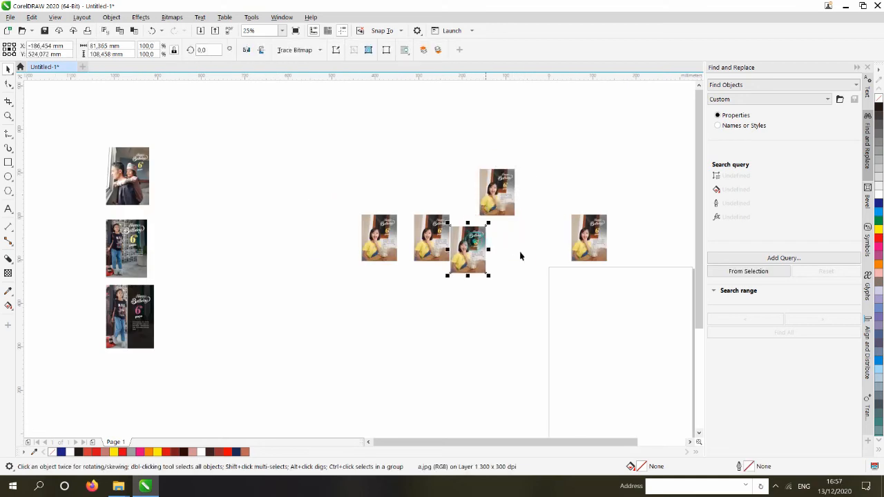
{"action": "left_click_drag", "start_coordinate": [595, 236], "coordinate": [514, 232]}
{"action": "left_click_drag", "start_coordinate": [501, 194], "coordinate": [505, 209]}
{"action": "left_click_drag", "start_coordinate": [467, 244], "coordinate": [468, 219]}
{"action": "left_click_drag", "start_coordinate": [443, 243], "coordinate": [425, 245]}
Pull the five copies closer together into an overlapping, staggered row and deselect them
{"action": "scroll", "coordinate": [468, 227], "scroll_direction": "up", "scroll_amount": 1}
{"action": "left_click_drag", "start_coordinate": [485, 230], "coordinate": [421, 250]}
{"action": "left_click_drag", "start_coordinate": [531, 181], "coordinate": [460, 217]}
{"action": "left_click_drag", "start_coordinate": [545, 228], "coordinate": [519, 207]}
{"action": "left_click", "coordinate": [386, 156]}
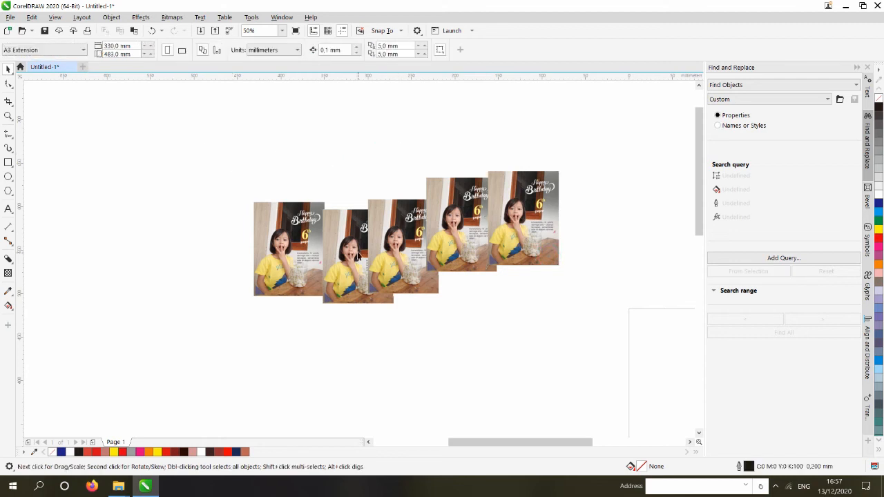
Move the rightmost copy of image a further right, leaving a gap before it, and deselect it
{"action": "scroll", "coordinate": [358, 254], "scroll_direction": "down", "scroll_amount": 1}
{"action": "scroll", "coordinate": [388, 328], "scroll_direction": "up", "scroll_amount": 1}
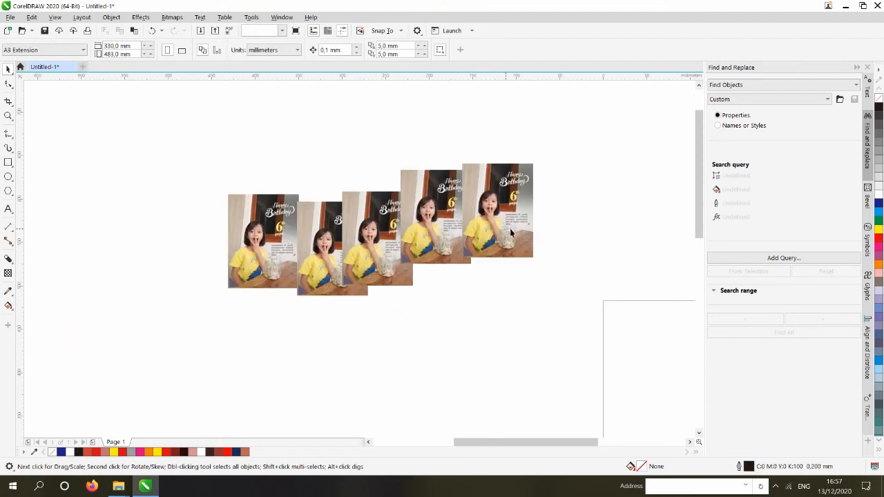
{"action": "left_click", "coordinate": [552, 235]}
{"action": "left_click_drag", "start_coordinate": [552, 235], "coordinate": [551, 235]}
{"action": "left_click", "coordinate": [546, 325]}
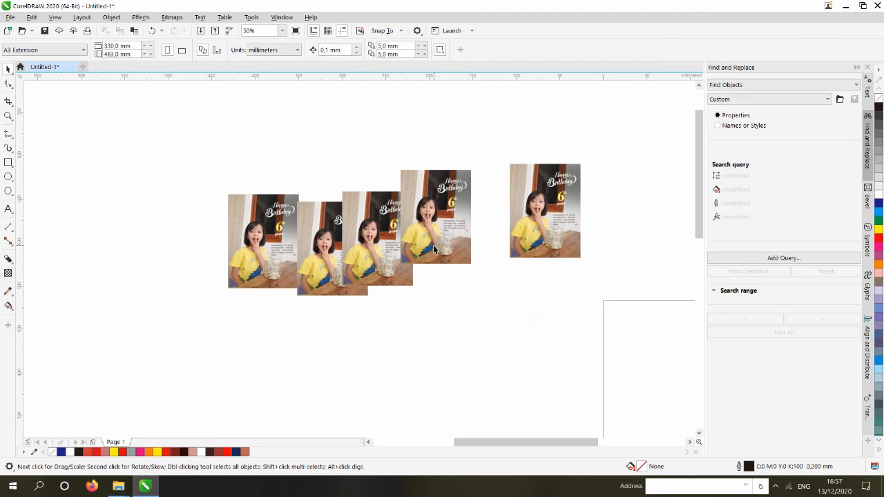
Select all five copies, align their top edges, and distribute them horizontally with equal spacing
{"action": "left_click_drag", "start_coordinate": [154, 117], "coordinate": [649, 373]}
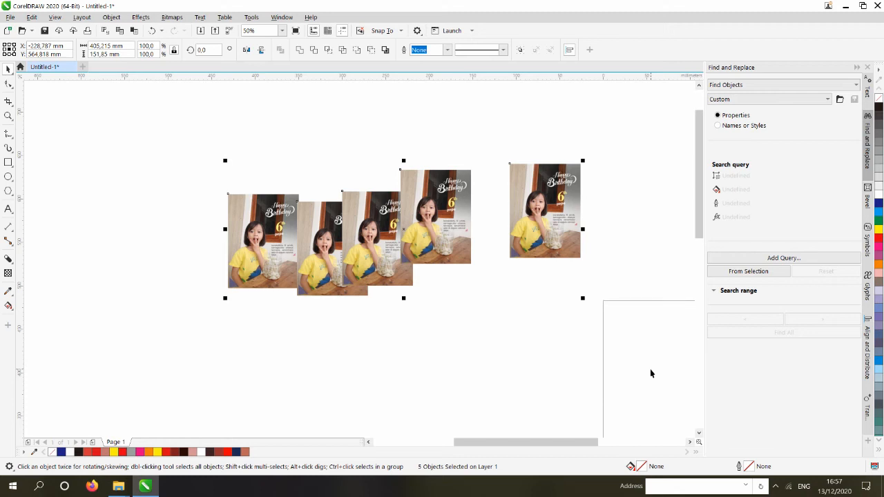
{"action": "key", "text": "t"}
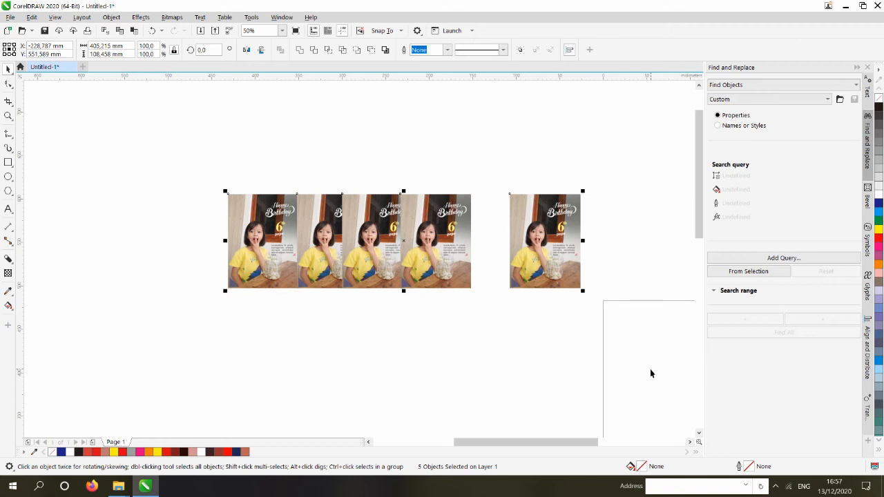
{"action": "key", "text": "shift+p"}
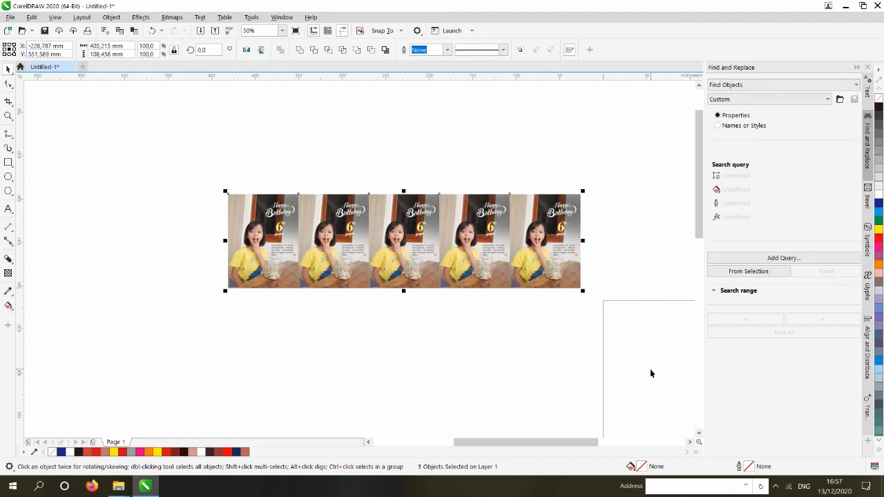
Deselect the row and move the rightmost copy of image a slightly right and down, leaving a small gap before it
{"action": "left_click", "coordinate": [650, 369]}
{"action": "scroll", "coordinate": [306, 248], "scroll_direction": "down", "scroll_amount": 1}
{"action": "scroll", "coordinate": [306, 248], "scroll_direction": "up", "scroll_amount": 3}
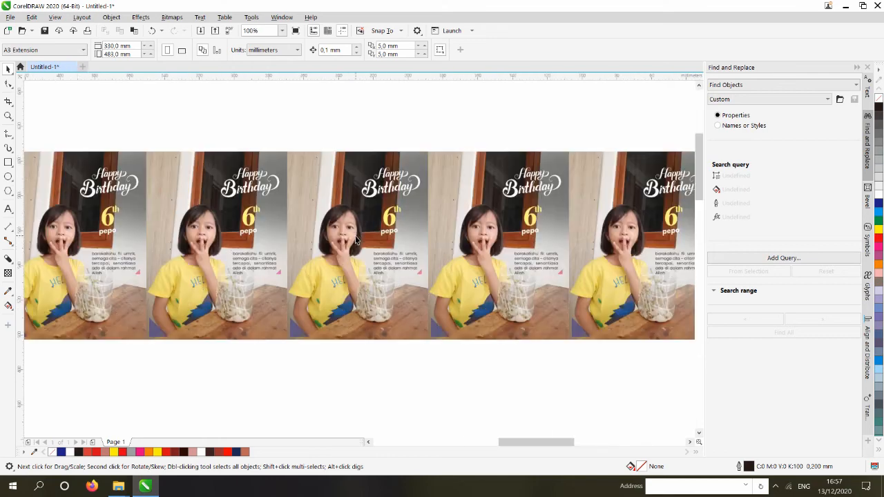
{"action": "scroll", "coordinate": [464, 168], "scroll_direction": "down", "scroll_amount": 3}
{"action": "scroll", "coordinate": [397, 201], "scroll_direction": "up", "scroll_amount": 1}
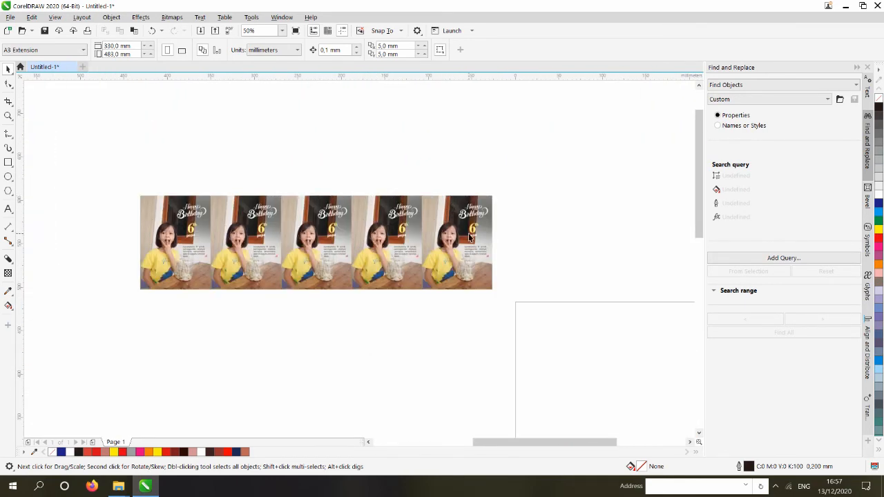
{"action": "left_click", "coordinate": [455, 224]}
{"action": "left_click_drag", "start_coordinate": [455, 223], "coordinate": [470, 227]}
{"action": "left_click", "coordinate": [590, 296]}
Select all five copies again, align their top edges, distribute them evenly across the row's width, and deselect them
{"action": "left_click_drag", "start_coordinate": [590, 295], "coordinate": [79, 171]}
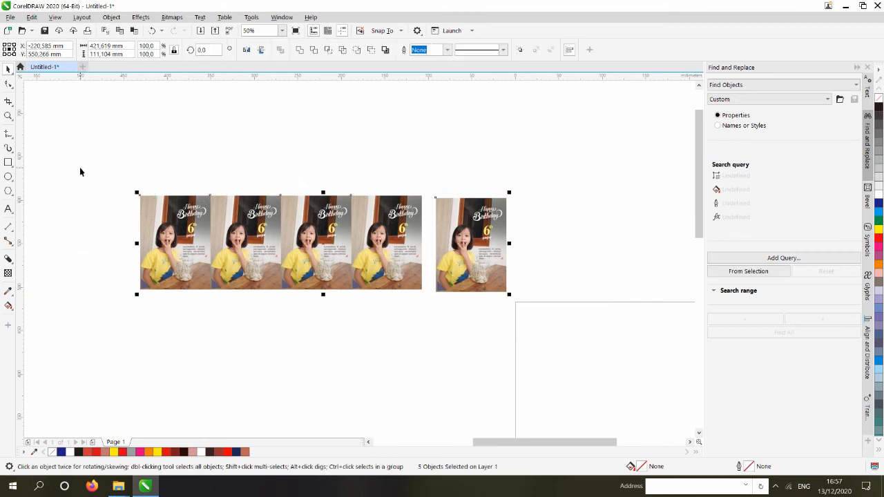
{"action": "key", "text": "t"}
{"action": "key", "text": "shift+p"}
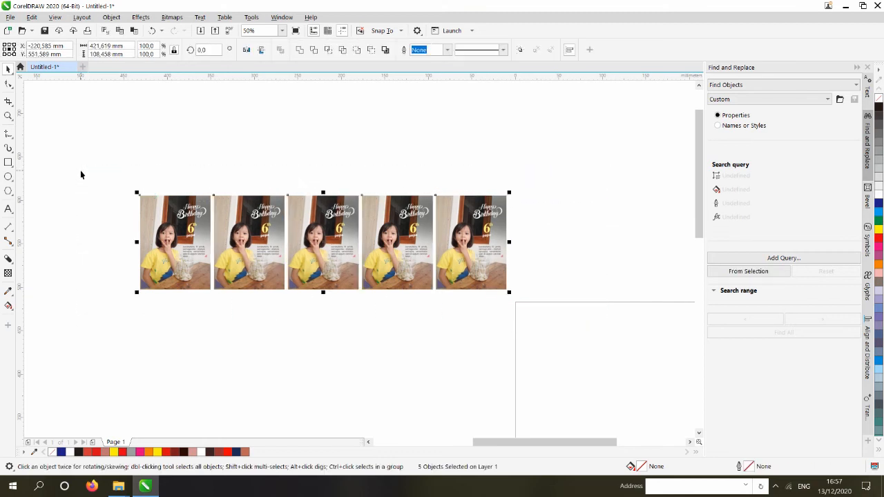
{"action": "left_click_drag", "start_coordinate": [117, 160], "coordinate": [550, 355]}
{"action": "scroll", "coordinate": [299, 188], "scroll_direction": "down", "scroll_amount": 1}
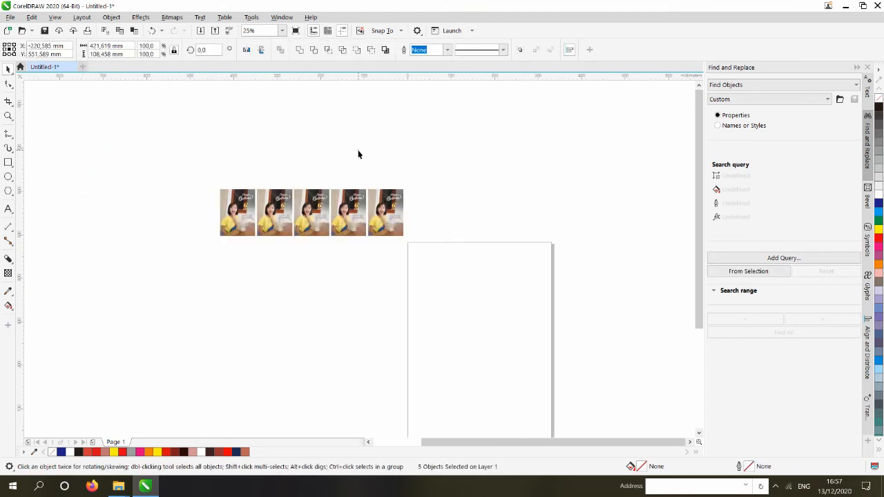
{"action": "left_click", "coordinate": [357, 152]}
Group the five evenly spaced copies and centre the group on the landscape A3 Extension page
{"action": "left_click_drag", "start_coordinate": [146, 149], "coordinate": [576, 335]}
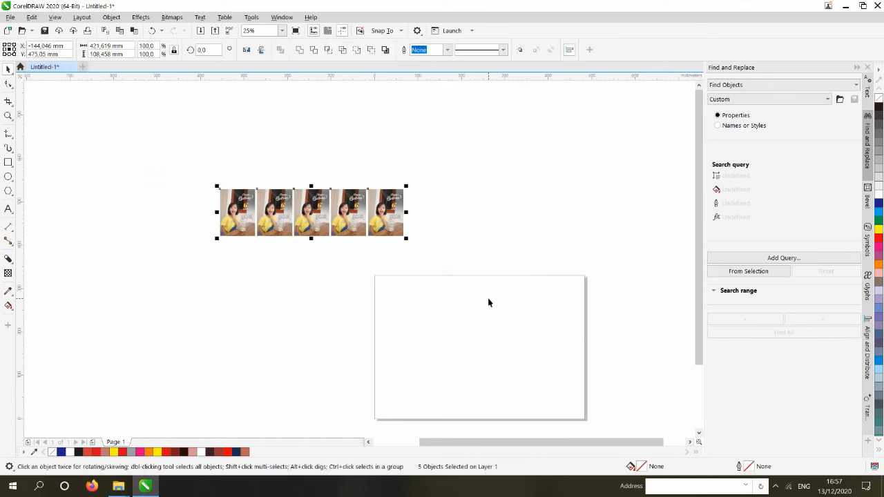
{"action": "key", "text": "ctrl+g"}
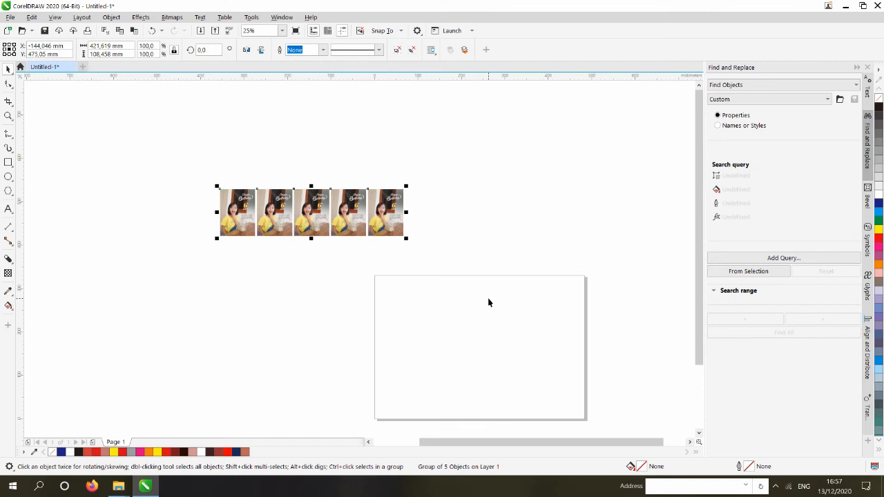
{"action": "key", "text": "p"}
{"action": "left_click", "coordinate": [467, 276]}
{"action": "scroll", "coordinate": [468, 276], "scroll_direction": "down", "scroll_amount": 1}
{"action": "scroll", "coordinate": [488, 354], "scroll_direction": "up", "scroll_amount": 2}
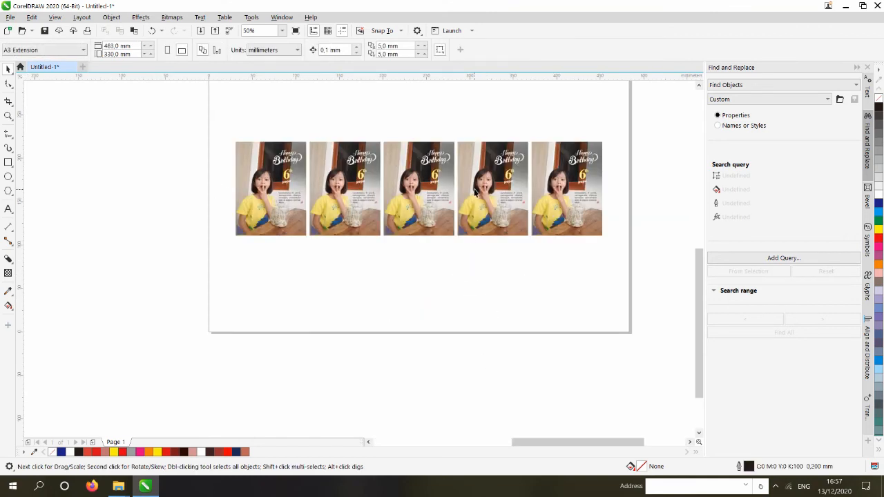
Delete the group of five copies and the other imported images, keeping only image b
{"action": "key", "text": "ctrl+a"}
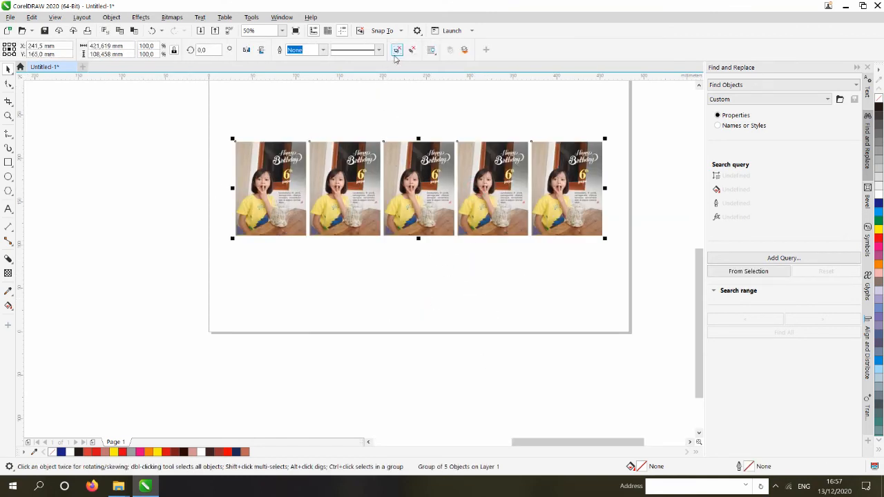
{"action": "left_click", "coordinate": [397, 122]}
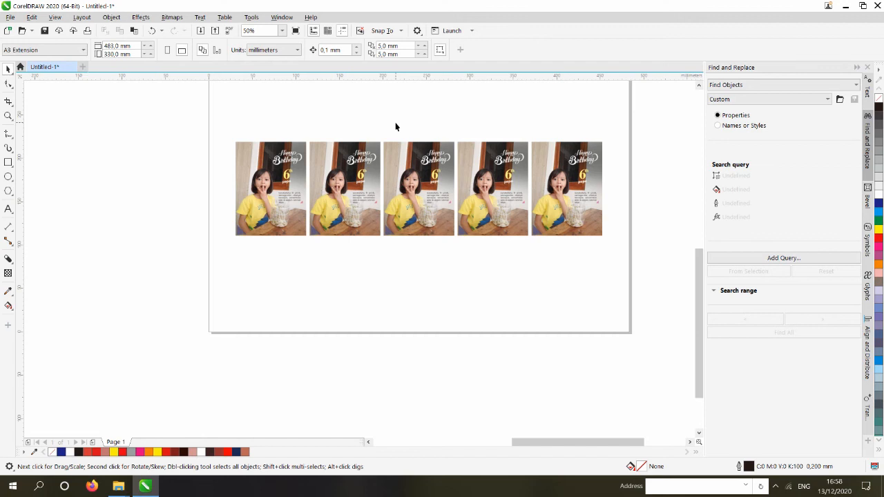
{"action": "scroll", "coordinate": [396, 126], "scroll_direction": "down", "scroll_amount": 6}
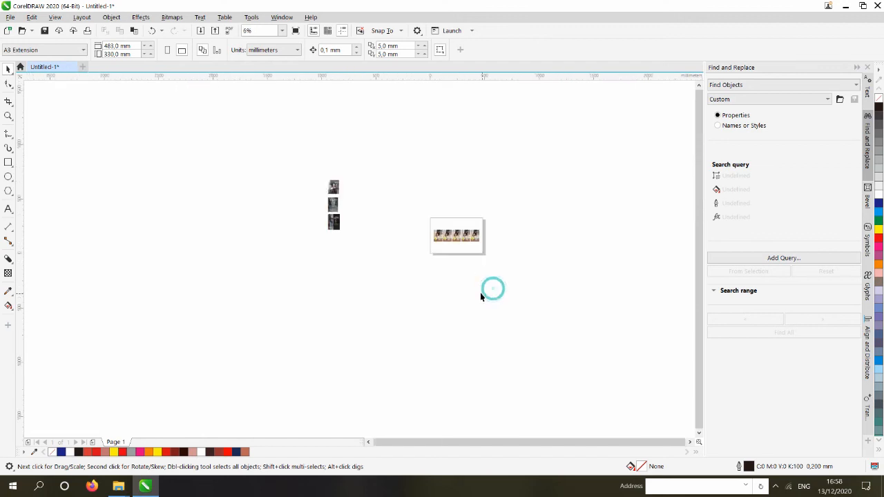
{"action": "left_click_drag", "start_coordinate": [177, 166], "coordinate": [550, 342]}
{"action": "key", "text": "Delete"}
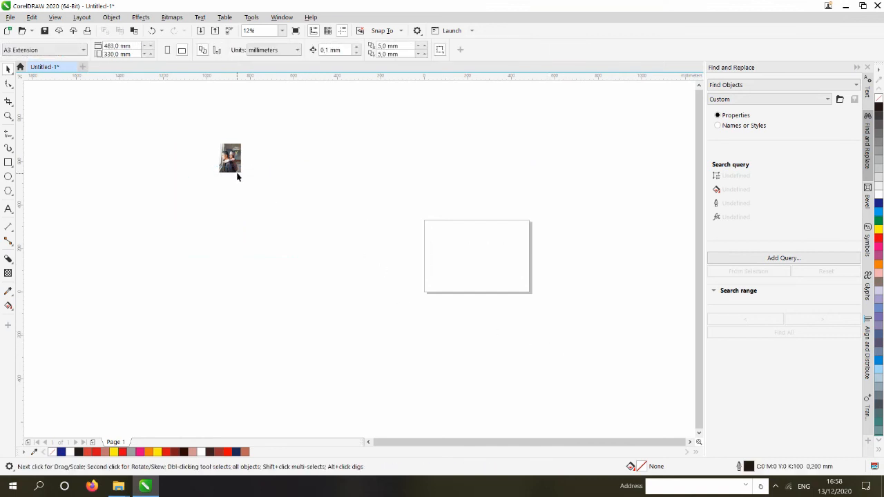
Move image b close to the page, just above its upper-left corner, and deselect it
{"action": "left_click_drag", "start_coordinate": [233, 166], "coordinate": [384, 187]}
{"action": "left_click_drag", "start_coordinate": [287, 121], "coordinate": [431, 225]}
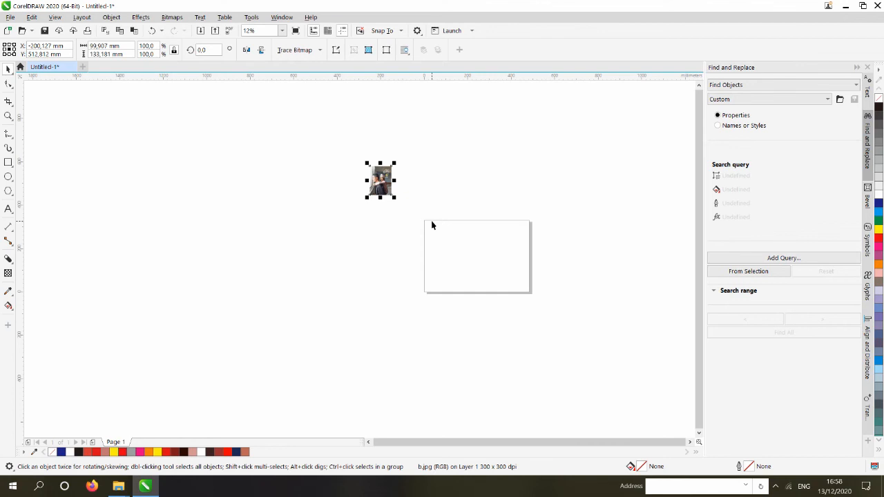
{"action": "left_click", "coordinate": [421, 206]}
{"action": "scroll", "coordinate": [395, 174], "scroll_direction": "up", "scroll_amount": 3}
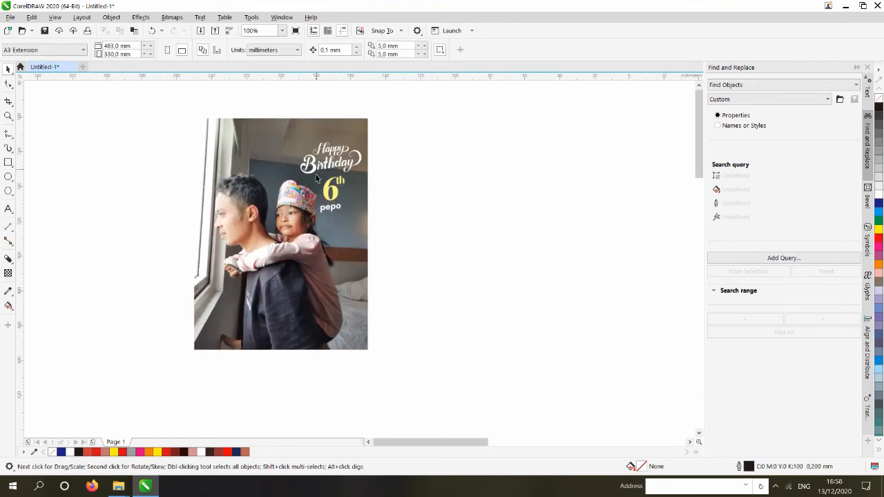
{"action": "scroll", "coordinate": [316, 213], "scroll_direction": "down", "scroll_amount": 1}
{"action": "scroll", "coordinate": [316, 214], "scroll_direction": "up", "scroll_amount": 1}
Duplicate image b horizontally to its right, leaving a narrow gap between the original and the copy
{"action": "left_click", "coordinate": [311, 200]}
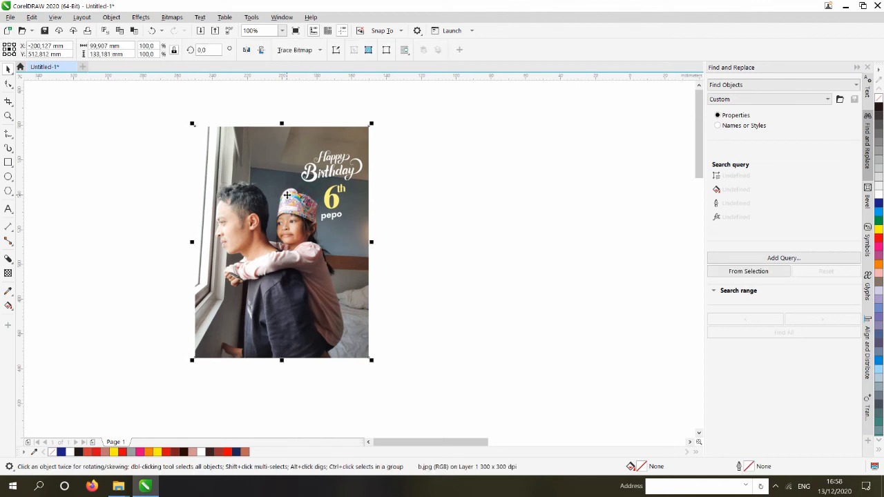
{"action": "left_click", "coordinate": [258, 172]}
{"action": "left_click_drag", "start_coordinate": [259, 172], "coordinate": [444, 182]}
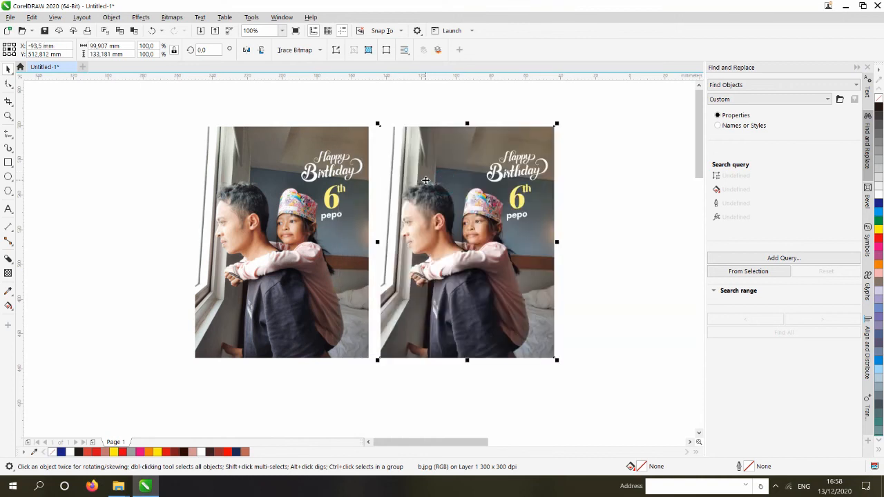
{"action": "scroll", "coordinate": [420, 180], "scroll_direction": "down", "scroll_amount": 1}
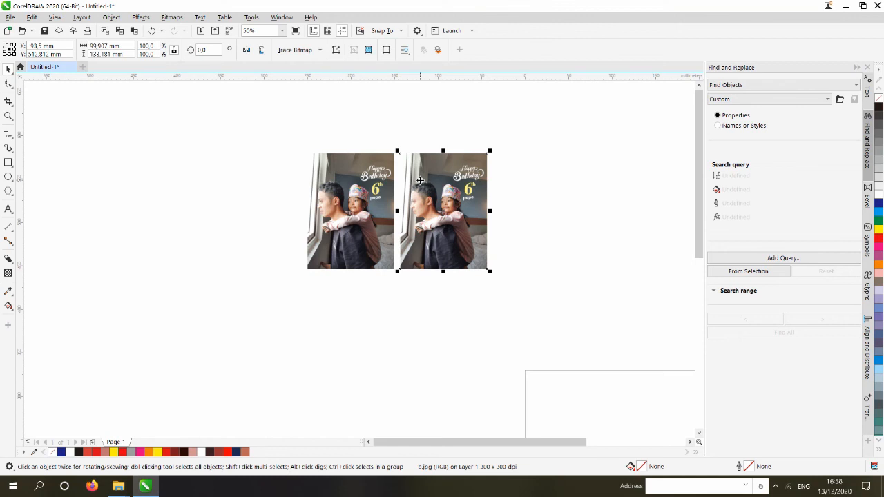
{"action": "scroll", "coordinate": [259, 271], "scroll_direction": "down", "scroll_amount": 1}
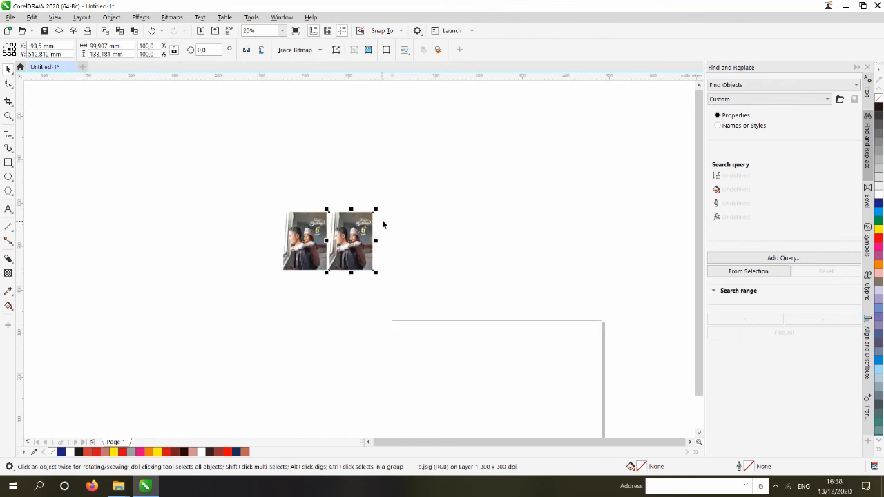
{"action": "scroll", "coordinate": [382, 219], "scroll_direction": "up", "scroll_amount": 1}
Repeat the duplication at the same offset to build a straight row of 21 images above the page, and deselect
{"action": "key", "text": "ctrl+d"}
{"action": "key", "text": "ctrl+d"}
{"action": "key", "text": "ctrl+d"}
{"action": "key", "text": "ctrl+d"}
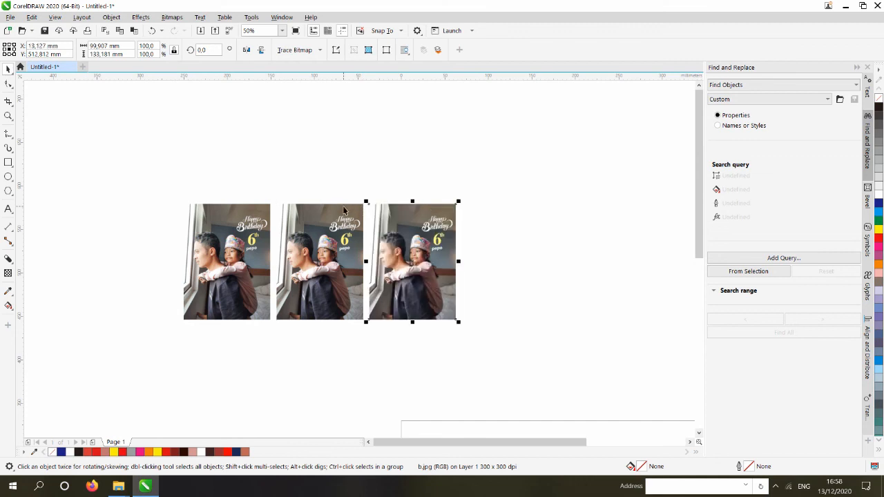
{"action": "scroll", "coordinate": [343, 209], "scroll_direction": "down", "scroll_amount": 1}
{"action": "key", "text": "ctrl+d"}
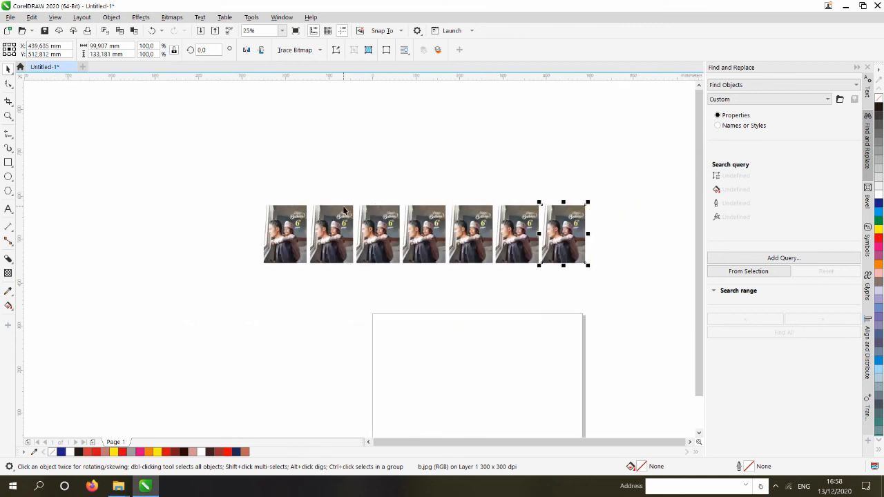
{"action": "key", "text": "ctrl+d"}
{"action": "key", "text": "ctrl+d"}
{"action": "scroll", "coordinate": [343, 209], "scroll_direction": "down", "scroll_amount": 1}
{"action": "key", "text": "ctrl+d"}
{"action": "key", "text": "ctrl+d"}
{"action": "key", "text": "ctrl+d"}
{"action": "key", "text": "ctrl+d"}
{"action": "key", "text": "ctrl+d"}
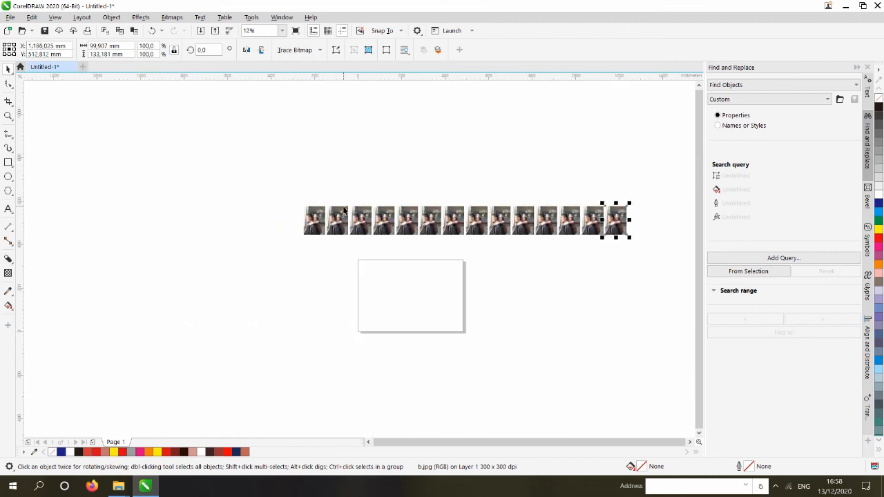
{"action": "key", "text": "ctrl+d"}
{"action": "key", "text": "ctrl+d"}
{"action": "key", "text": "ctrl+d"}
{"action": "scroll", "coordinate": [343, 209], "scroll_direction": "down", "scroll_amount": 1}
{"action": "key", "text": "ctrl+d"}
{"action": "key", "text": "ctrl+d"}
{"action": "key", "text": "ctrl+d"}
{"action": "key", "text": "ctrl+d"}
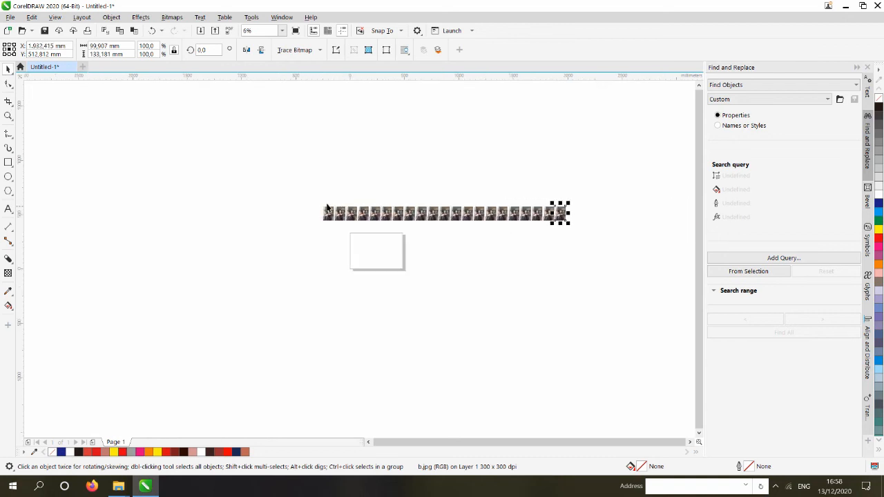
{"action": "left_click", "coordinate": [243, 180]}
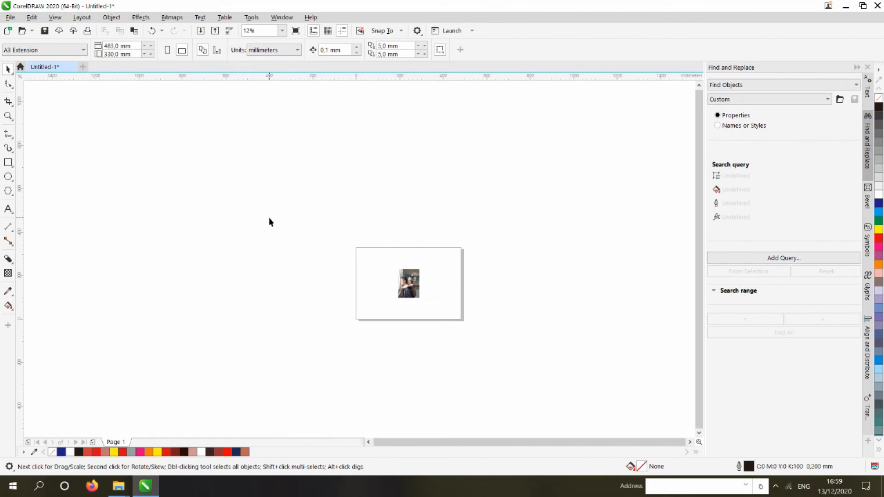
Add the artistic text LATIHAN COREL DRAW in Arial above the page and deselect it
{"action": "left_click", "coordinate": [9, 208]}
{"action": "scroll", "coordinate": [414, 233], "scroll_direction": "up", "scroll_amount": 2}
{"action": "left_click", "coordinate": [362, 218]}
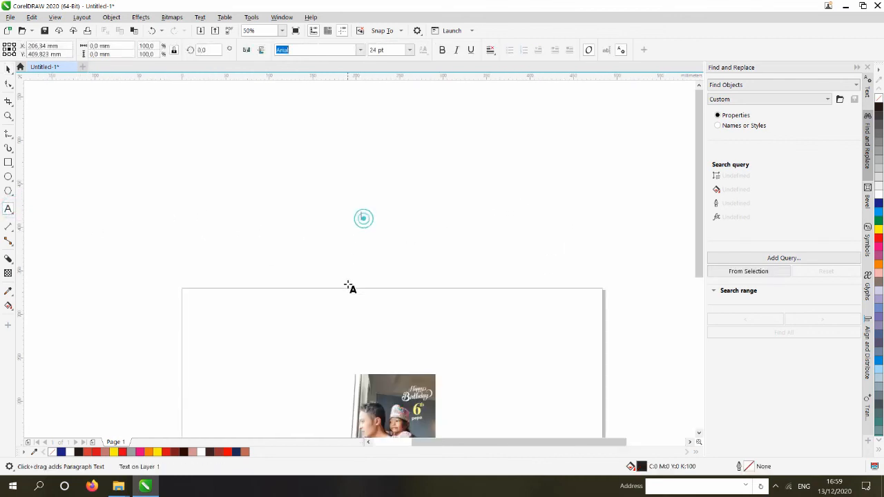
{"action": "left_click", "coordinate": [548, 154]}
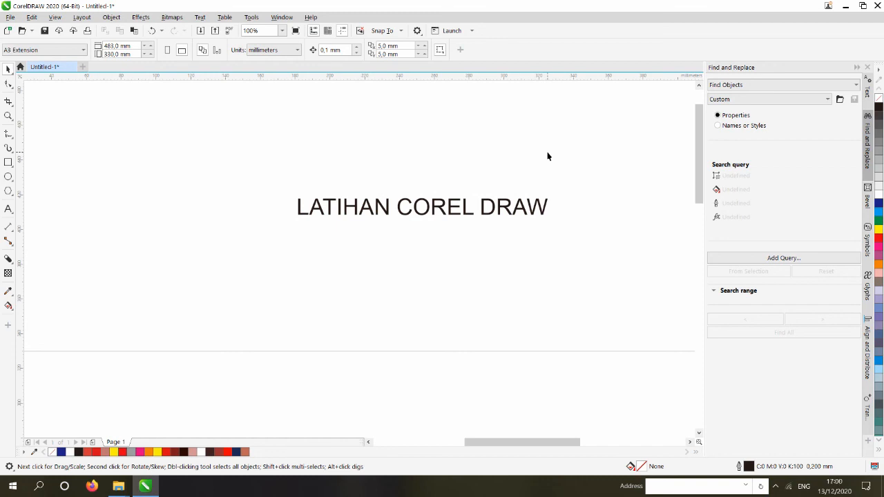
{"action": "left_click", "coordinate": [596, 269]}
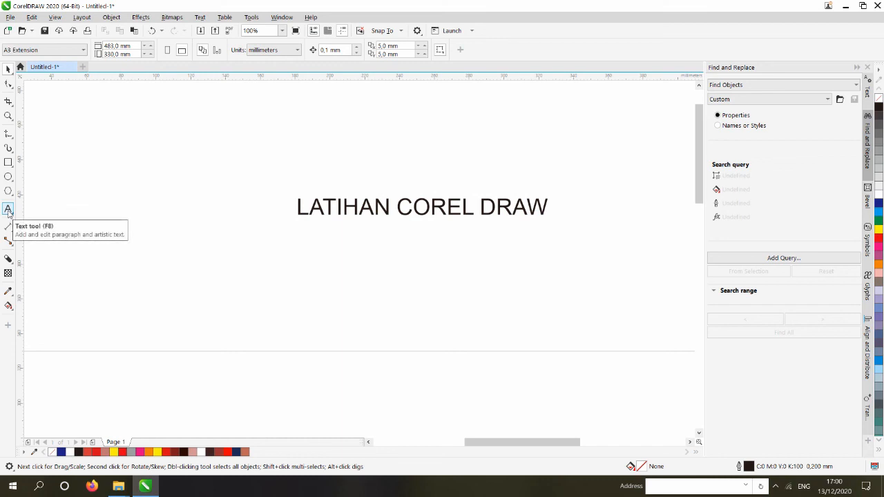
Select all characters of LATIHAN COREL DRAW and change their case to lowercase
{"action": "key", "text": "F8"}
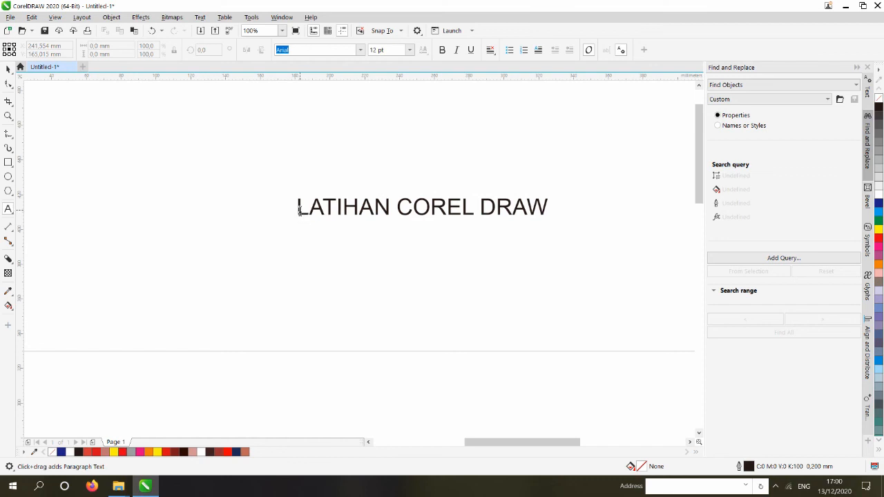
{"action": "left_click_drag", "start_coordinate": [298, 210], "coordinate": [540, 213]}
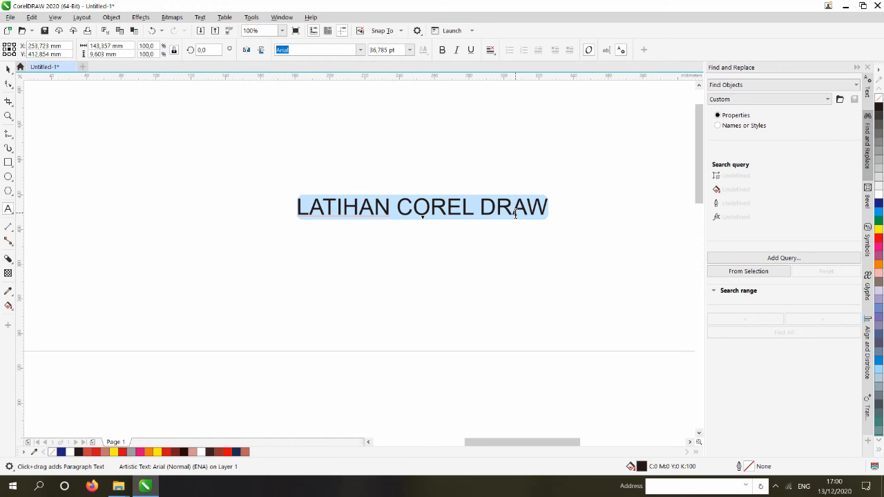
{"action": "key", "text": "shift+F3"}
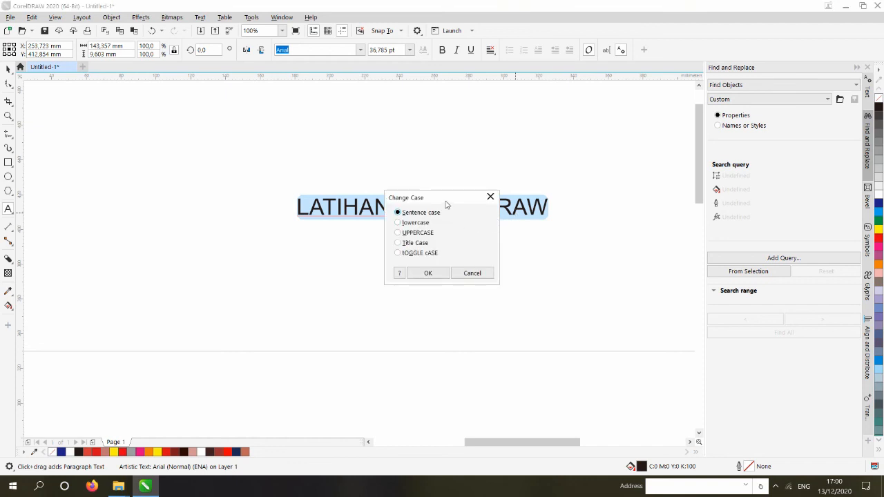
{"action": "left_click_drag", "start_coordinate": [446, 202], "coordinate": [204, 185]}
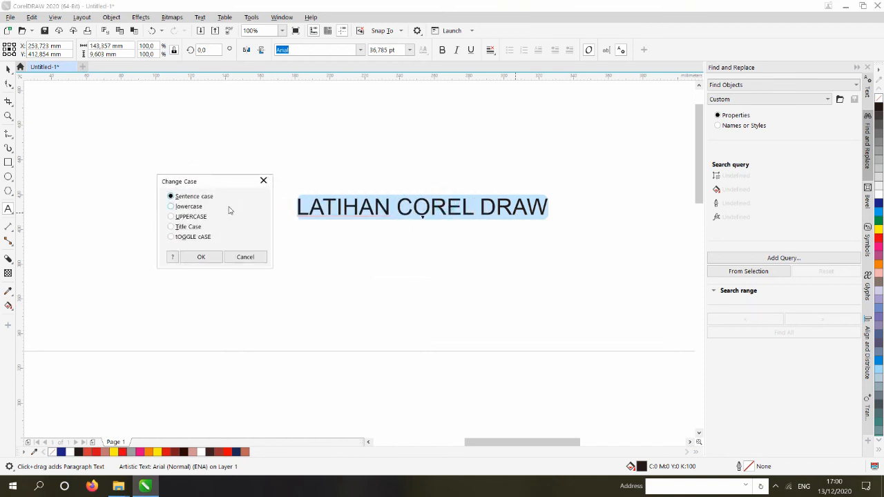
{"action": "left_click", "coordinate": [182, 208]}
{"action": "left_click", "coordinate": [181, 218]}
{"action": "left_click", "coordinate": [184, 228]}
{"action": "left_click", "coordinate": [183, 238]}
{"action": "left_click", "coordinate": [176, 207]}
{"action": "left_click", "coordinate": [198, 256]}
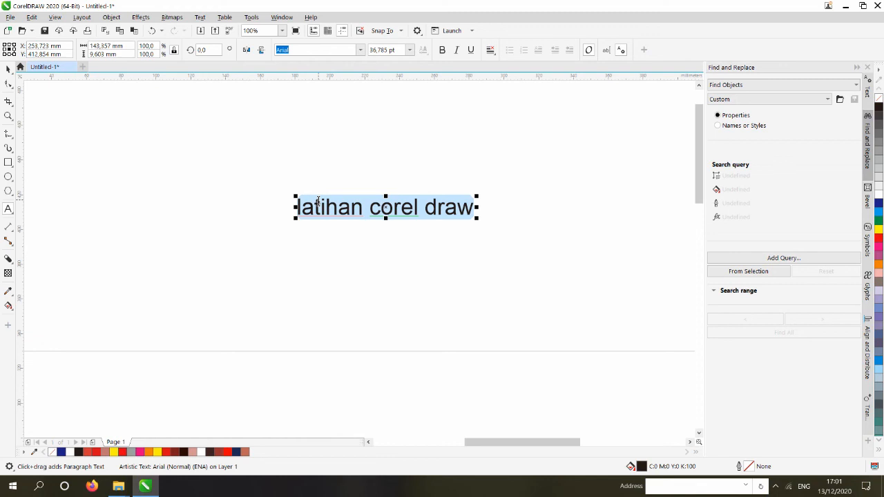
Change the case of the selected text to Title Case
{"action": "key", "text": "shift+F3"}
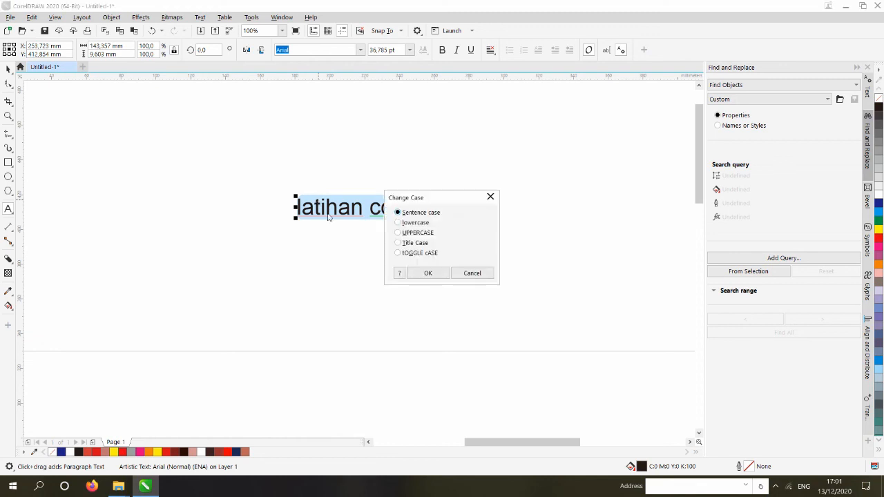
{"action": "left_click", "coordinate": [400, 243]}
{"action": "left_click", "coordinate": [427, 275]}
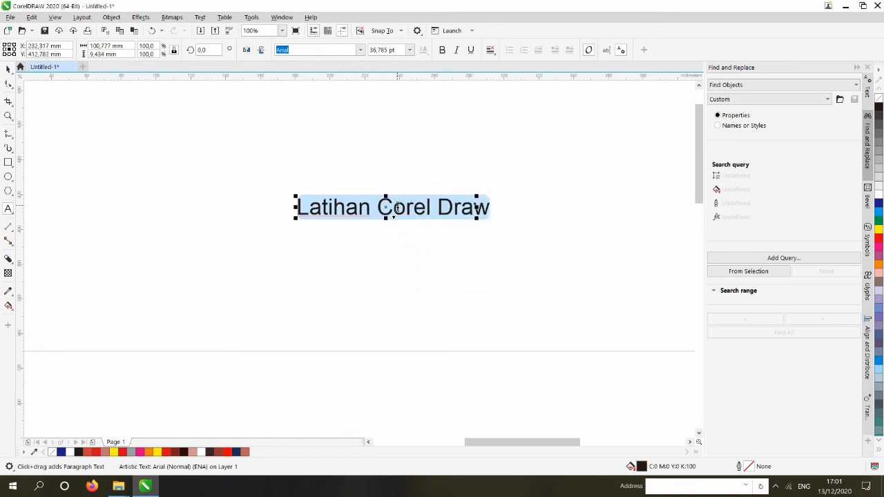